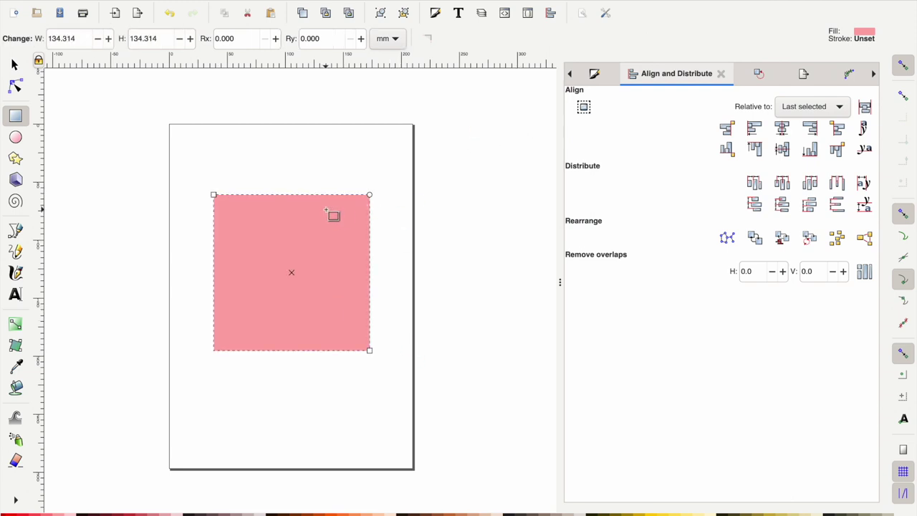
- Set the pink square to 8 in with its proportions locked and reposition it across the middle of the page
{"action": "key", "text": "s"}
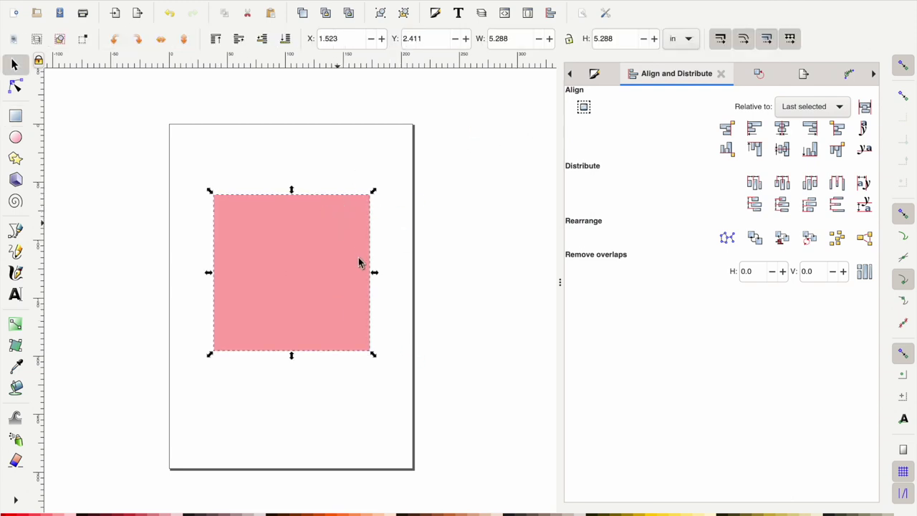
{"action": "left_click", "coordinate": [569, 38]}
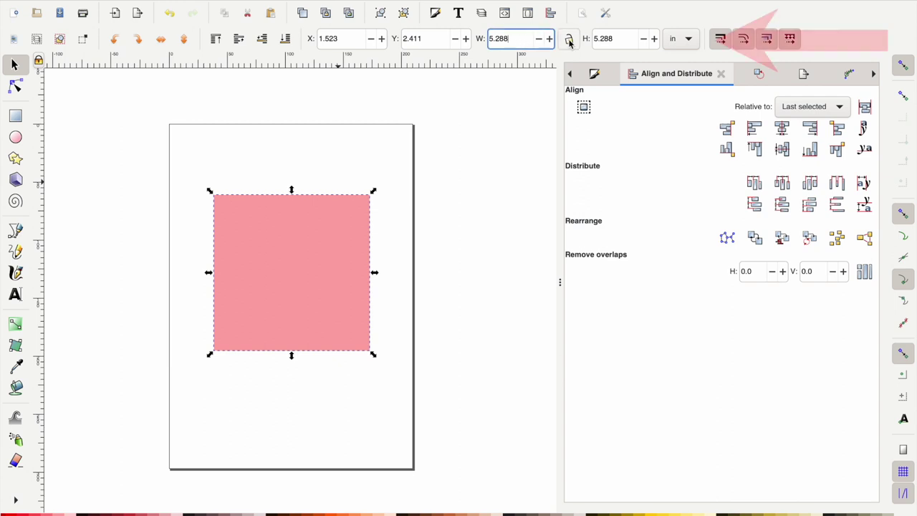
{"action": "triple_click", "coordinate": [506, 38]}
{"action": "type", "text": "8"}
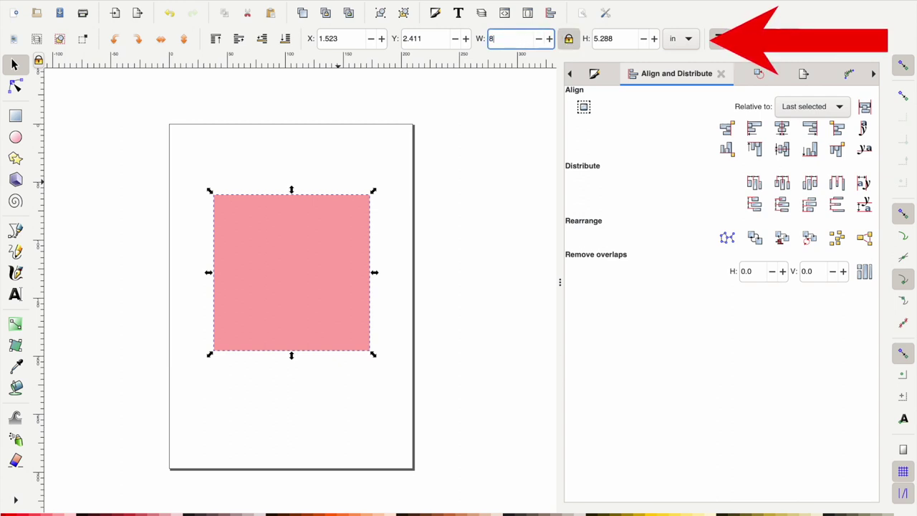
{"action": "key", "text": "Return"}
{"action": "left_click_drag", "start_coordinate": [317, 334], "coordinate": [274, 308]}
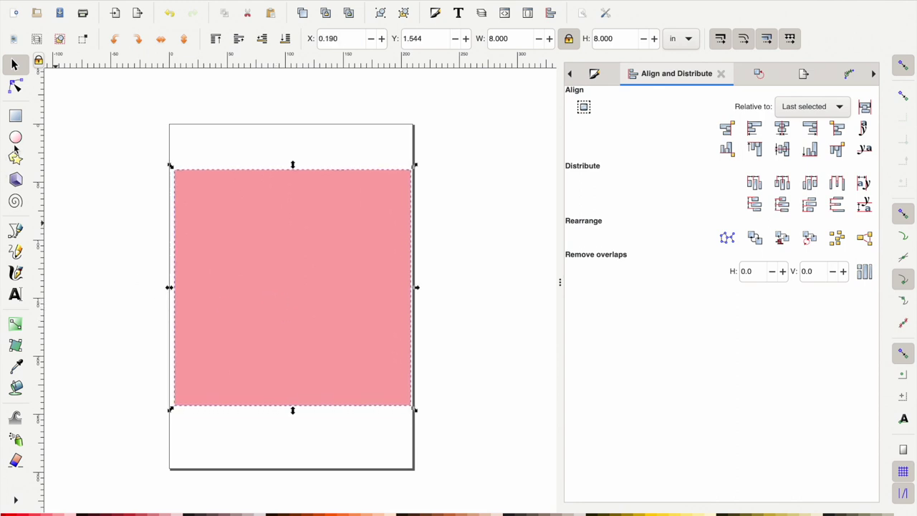
- Draw a circle about 3.68 in across overlapping the square's upper-left corner
{"action": "left_click", "coordinate": [15, 140]}
{"action": "mouse_move", "coordinate": [80, 140]}
{"action": "left_mouse_down"}
{"action": "mouse_move", "coordinate": [165, 259]}
{"action": "mouse_move", "coordinate": [196, 256]}
{"action": "left_mouse_up"}
{"action": "key", "text": "s"}
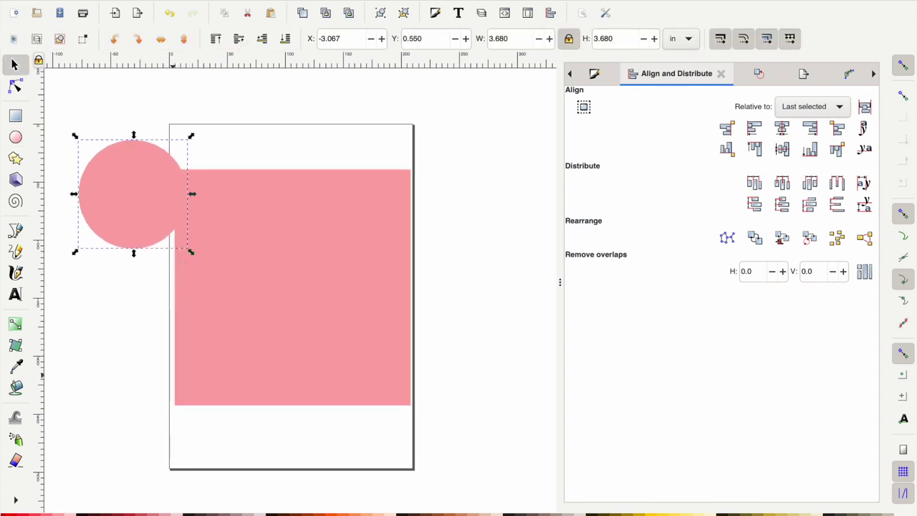
- Fill the circle with dark orange and set its width to 7 in with locked proportions
{"action": "left_click", "coordinate": [295, 513]}
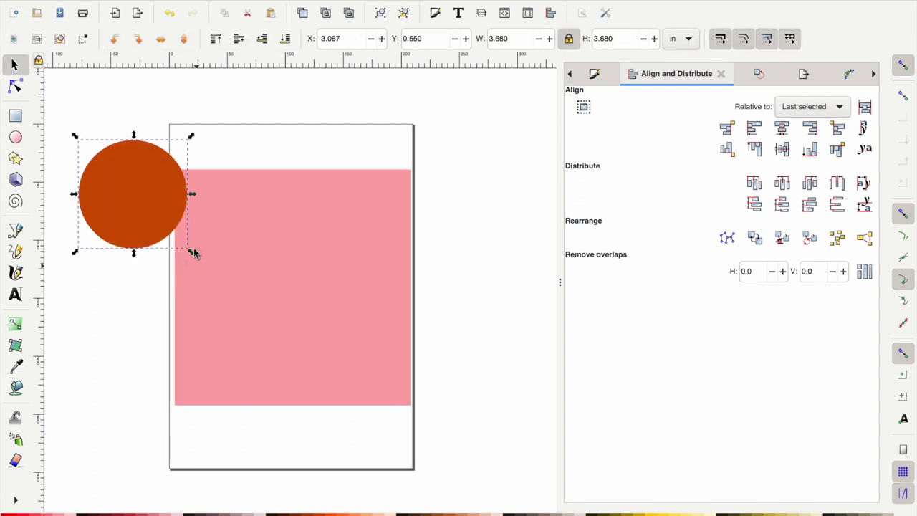
{"action": "double_click", "coordinate": [510, 38]}
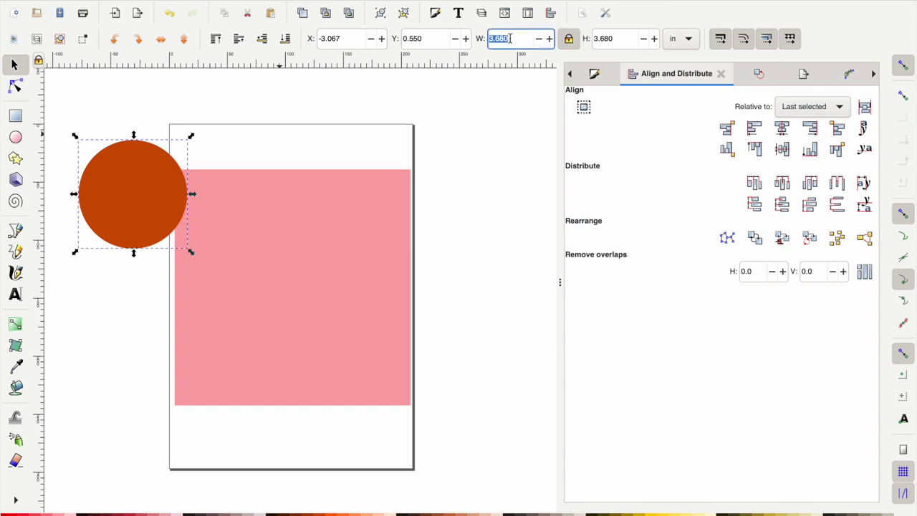
{"action": "key", "text": "Return"}
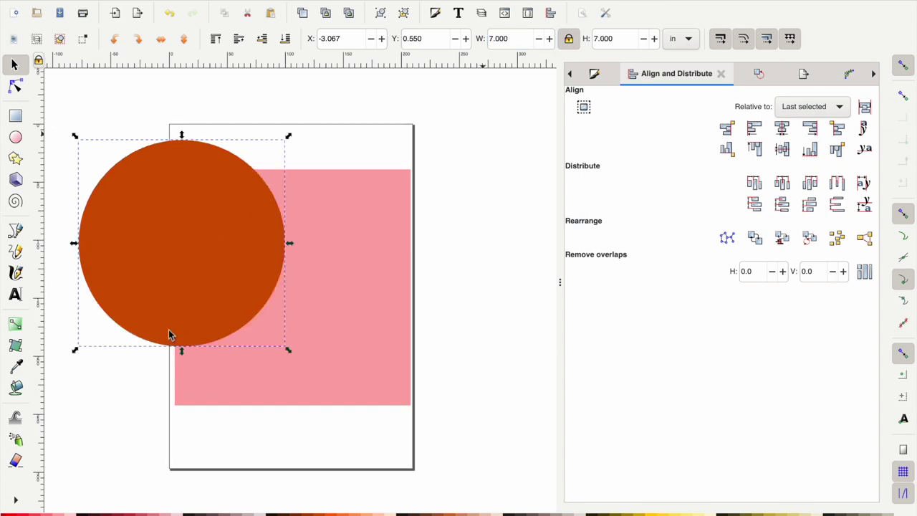
- Centre the circle on the square both horizontally and vertically, relative to the last selected object
{"action": "left_click", "coordinate": [178, 226]}
{"action": "left_click", "coordinate": [344, 276], "text": "shift"}
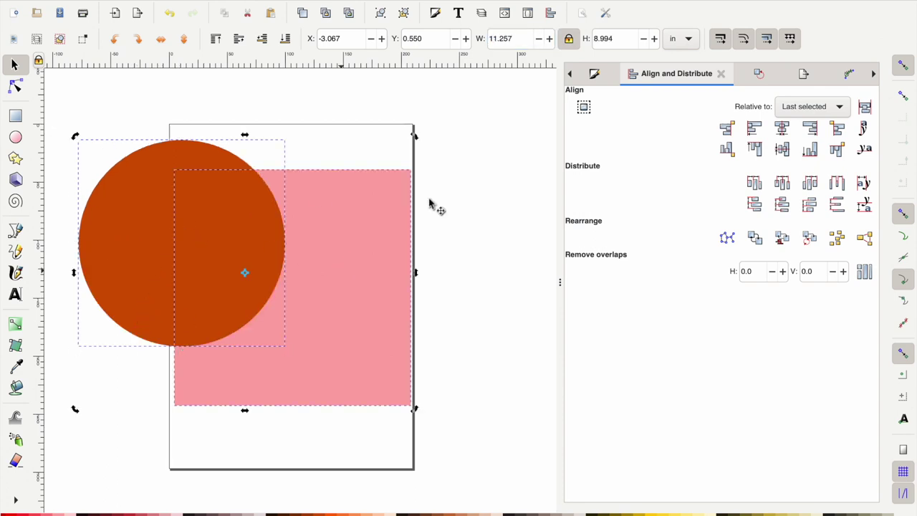
{"action": "left_click", "coordinate": [784, 127]}
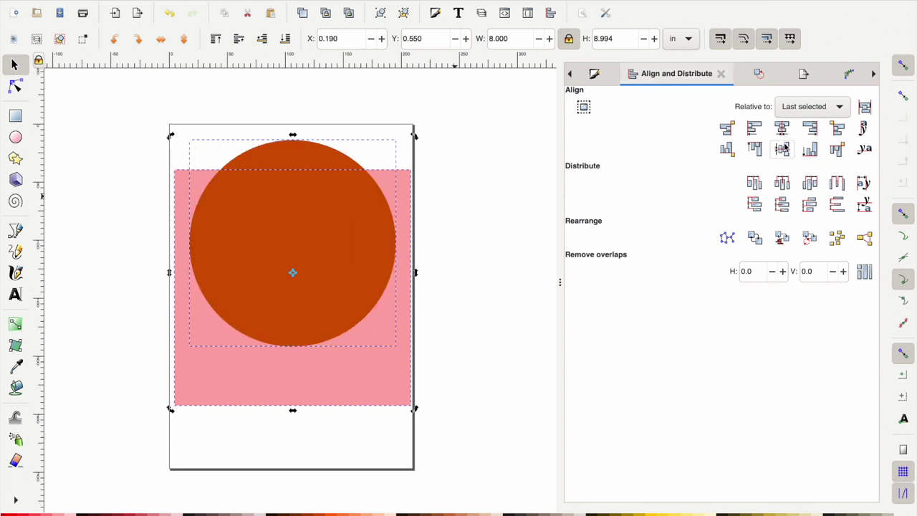
{"action": "left_click", "coordinate": [782, 149]}
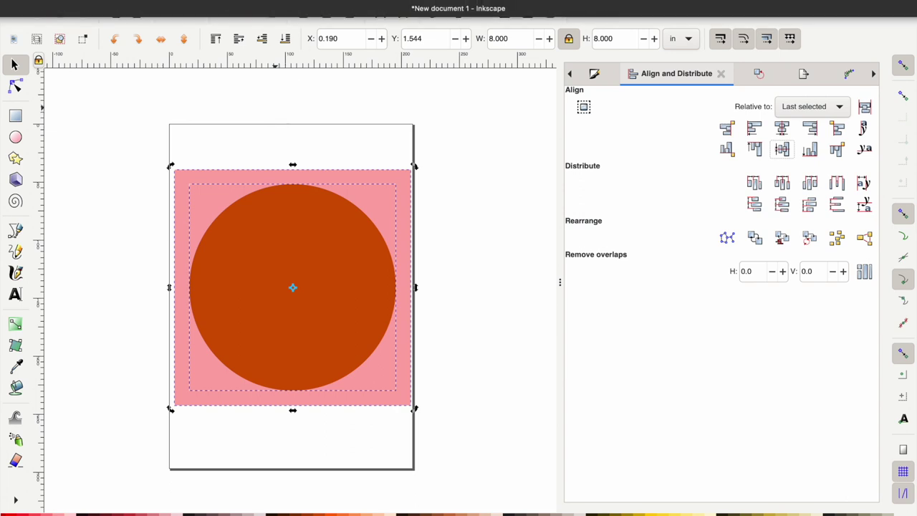
- Subtract the circle from the square with the Difference path operation
{"action": "left_click", "coordinate": [247, 0]}
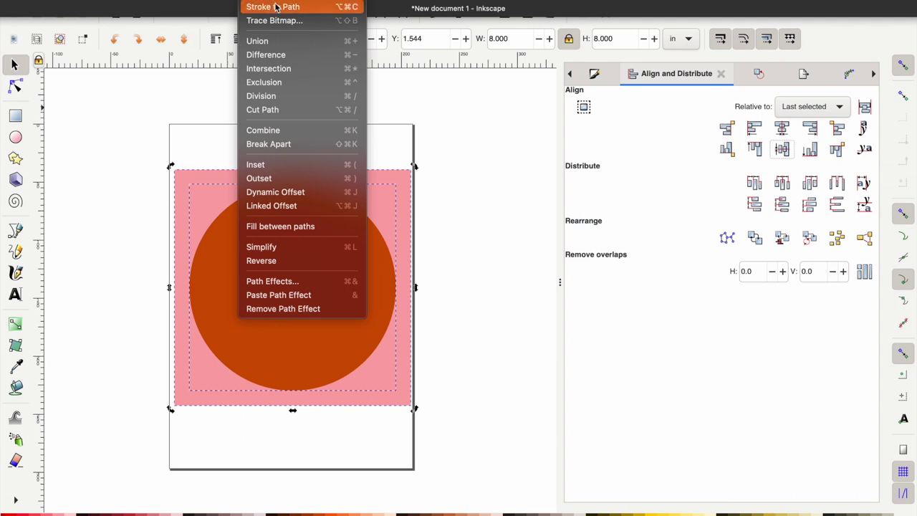
{"action": "left_click", "coordinate": [285, 55]}
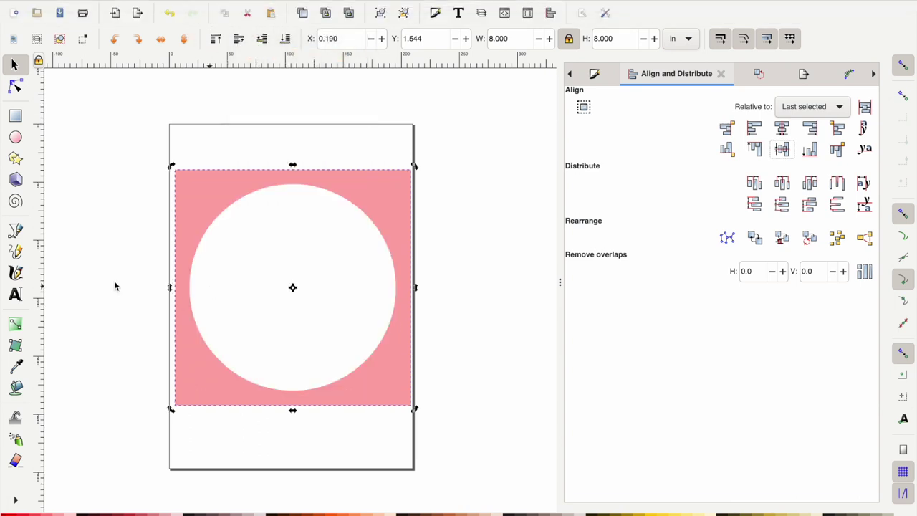
{"action": "right_click", "coordinate": [199, 200]}
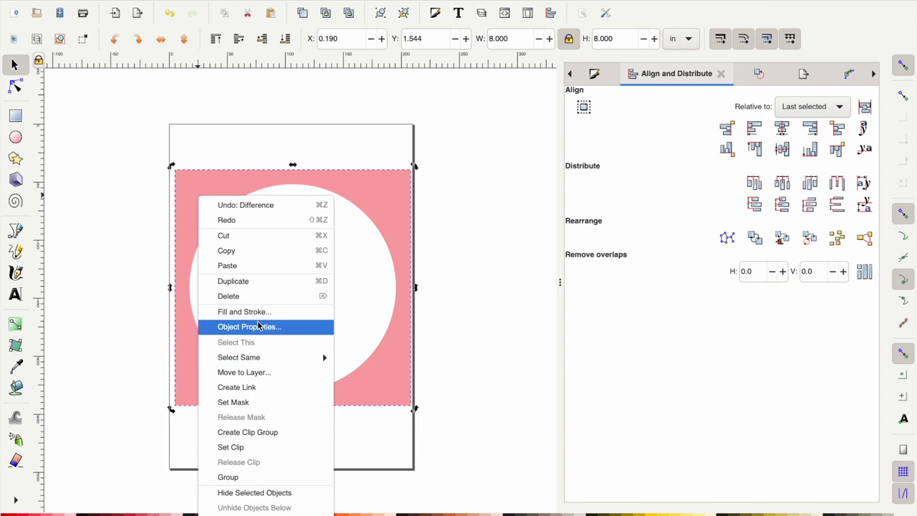
{"action": "left_click", "coordinate": [138, 275]}
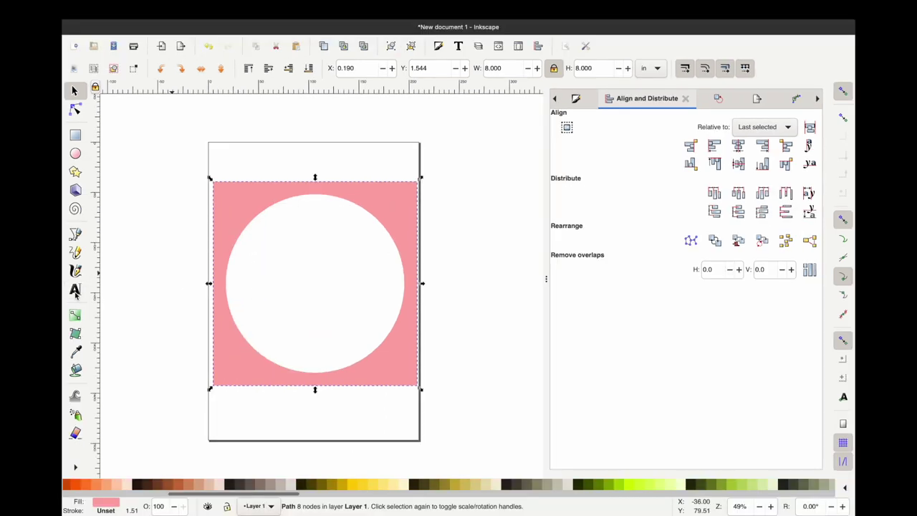
- Add the text LOVE near the upper edge of the page, above the pink frame
{"action": "left_click", "coordinate": [74, 291]}
{"action": "left_click", "coordinate": [243, 151]}
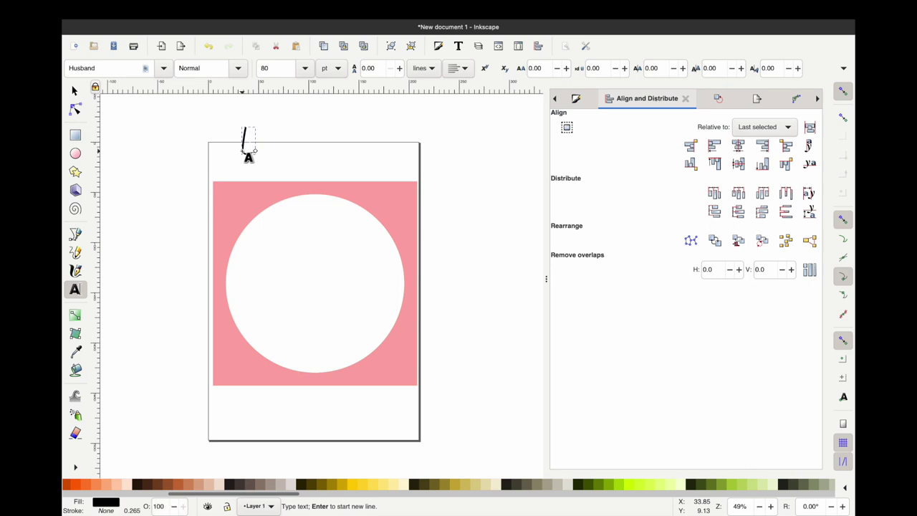
{"action": "type", "text": "LOVE"}
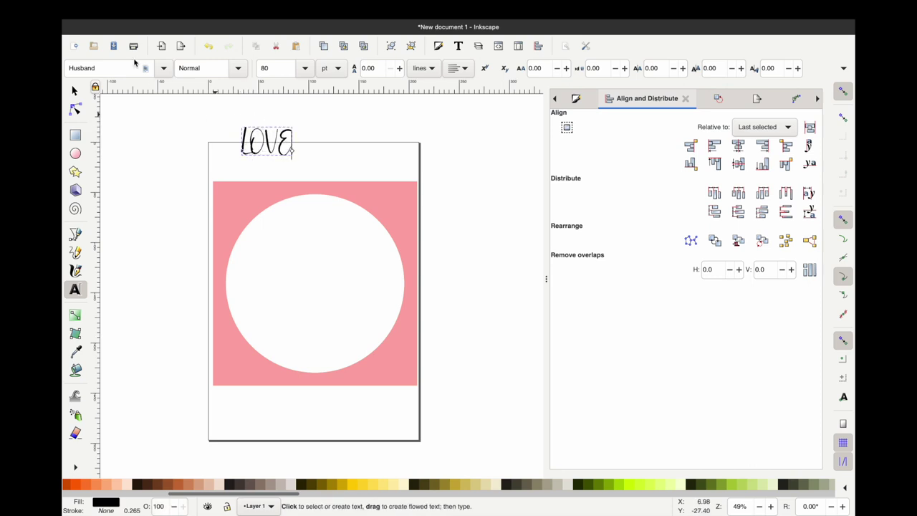
- Change the font of the whole LOVE text to a heavy block sans-serif typeface
{"action": "left_click", "coordinate": [270, 147]}
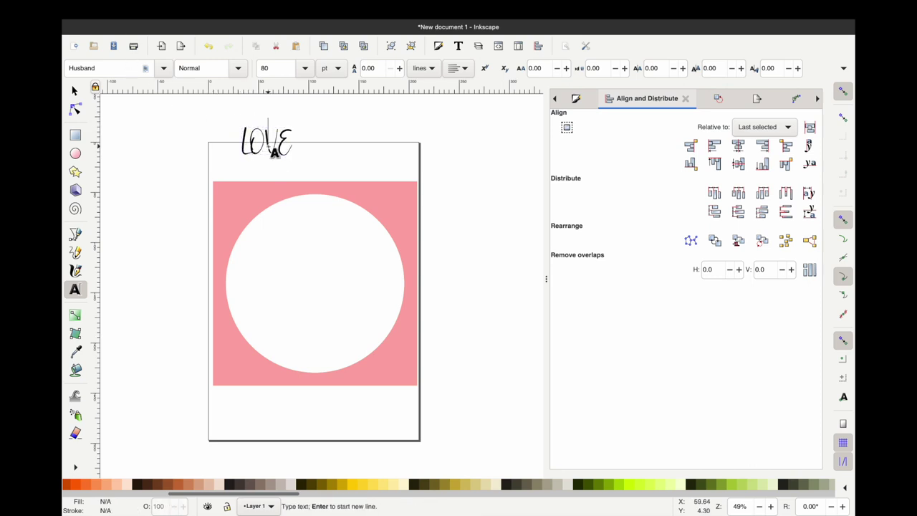
{"action": "double_click", "coordinate": [258, 144]}
{"action": "left_click", "coordinate": [258, 144]}
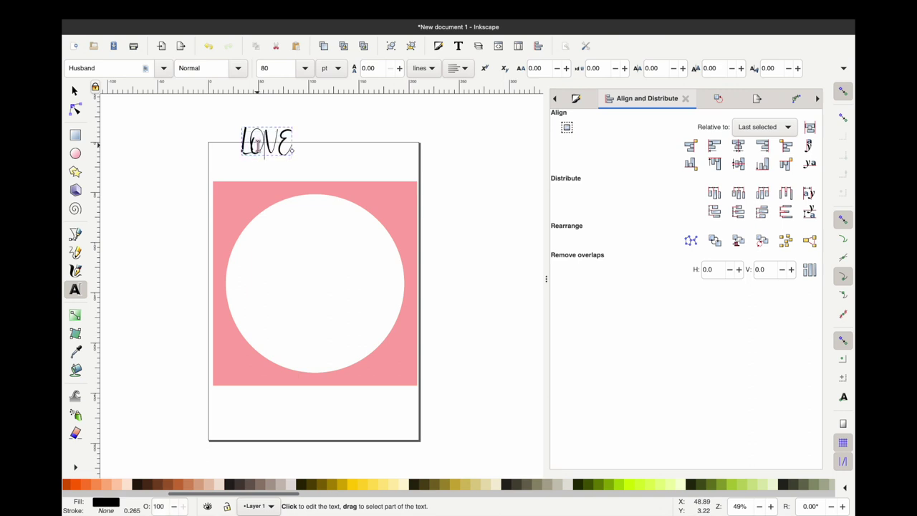
{"action": "double_click", "coordinate": [258, 144]}
{"action": "left_click", "coordinate": [163, 68]}
{"action": "scroll", "coordinate": [108, 250], "scroll_direction": "down", "scroll_amount": 5}
{"action": "left_click", "coordinate": [94, 72]}
{"action": "double_click", "coordinate": [94, 68]}
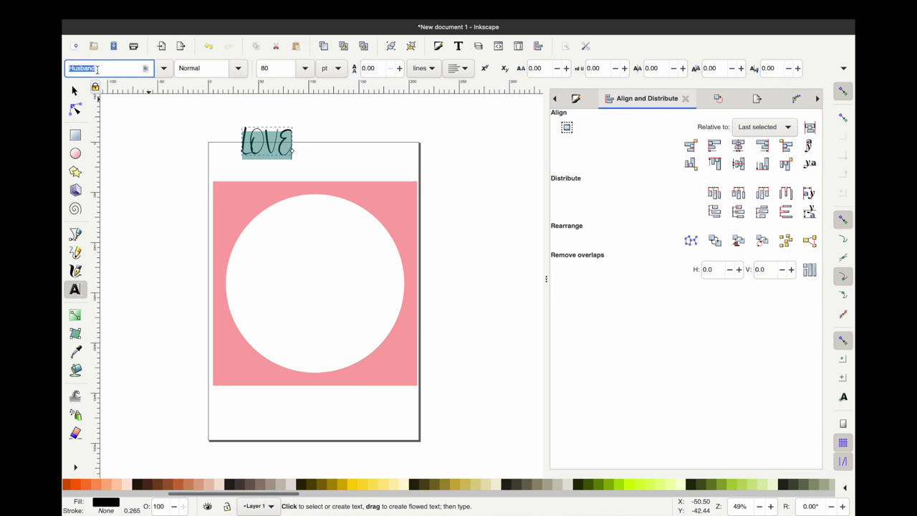
{"action": "left_click", "coordinate": [89, 92]}
{"action": "left_click", "coordinate": [76, 91]}
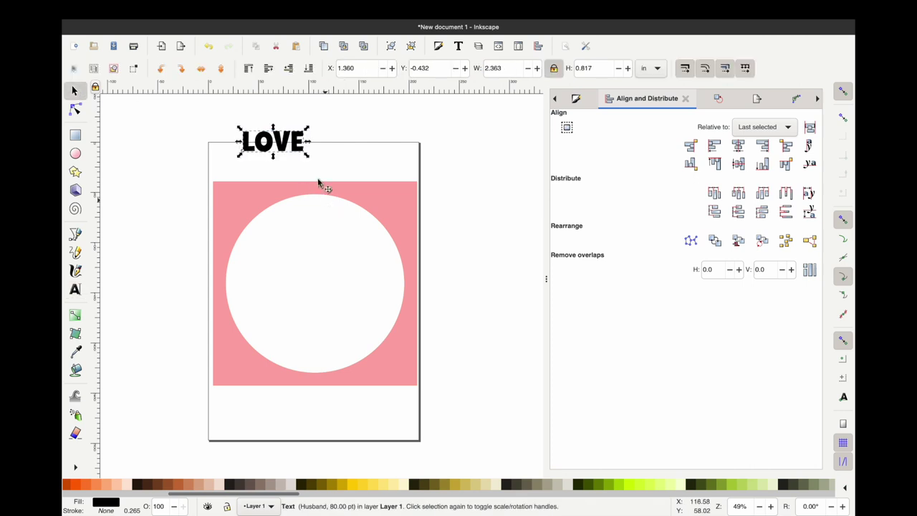
- Enlarge the LOVE text proportionally to about 5.47 in wide and convert it to paths
{"action": "left_click_drag", "start_coordinate": [307, 155], "coordinate": [387, 213]}
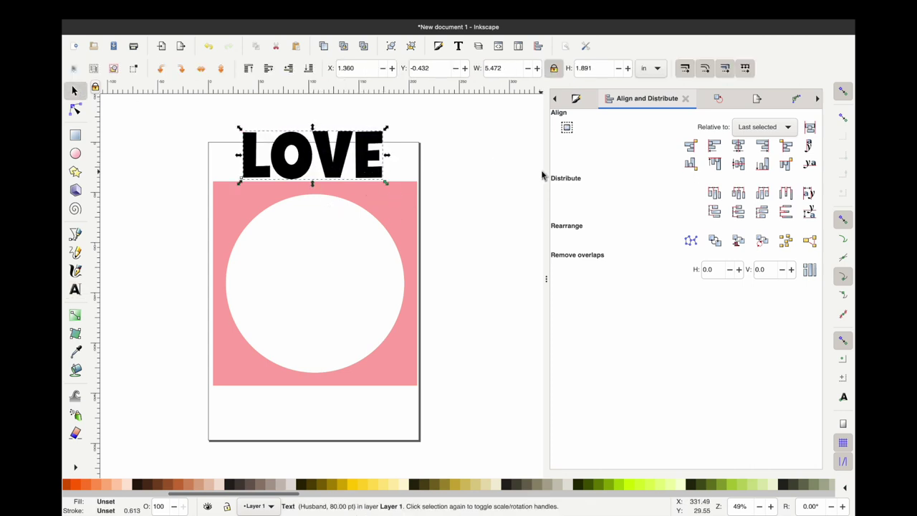
{"action": "left_click", "coordinate": [285, 9]}
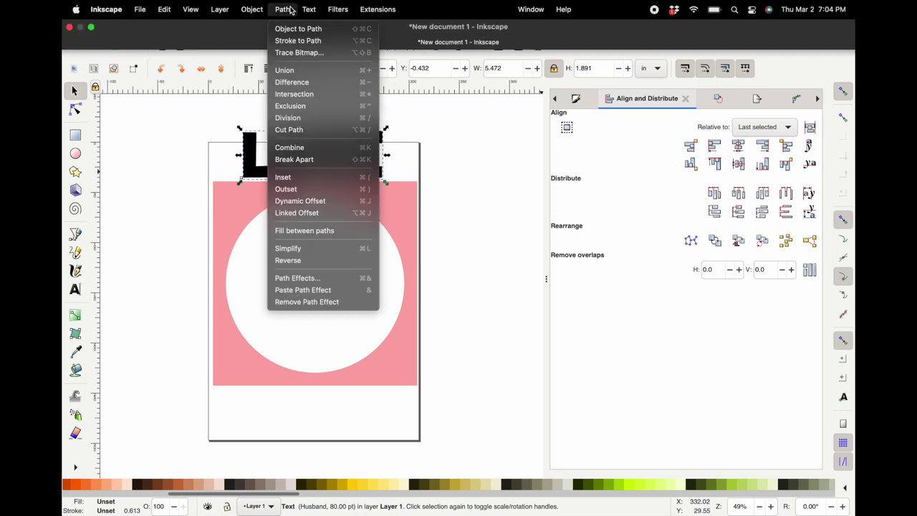
{"action": "left_click", "coordinate": [291, 30]}
{"action": "left_click", "coordinate": [218, 143]}
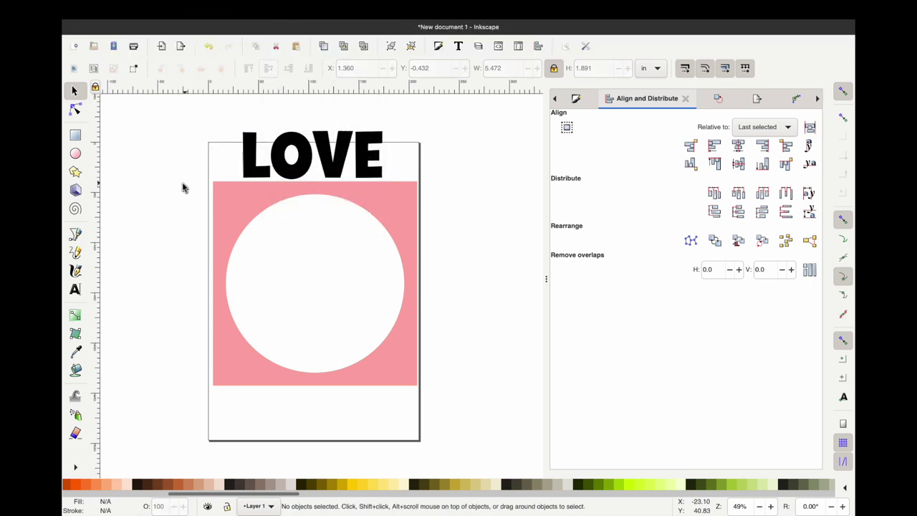
{"action": "left_click", "coordinate": [250, 167]}
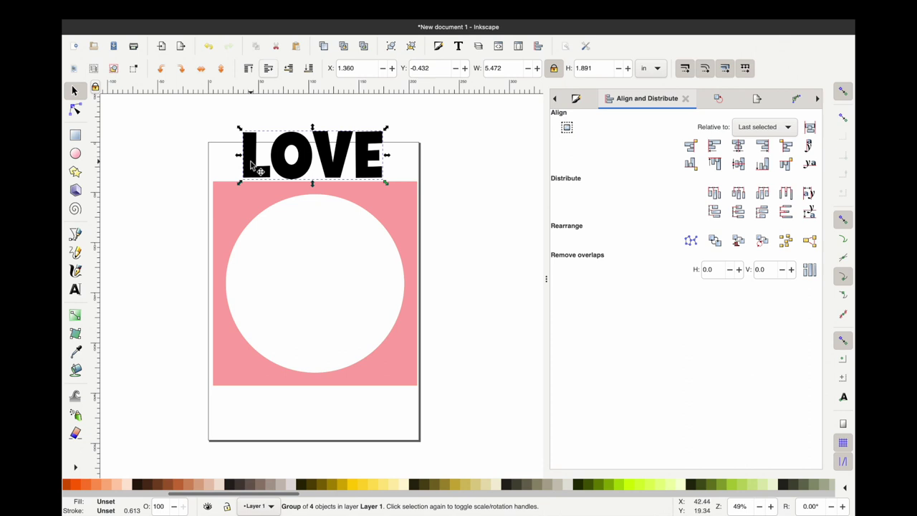
{"action": "left_click", "coordinate": [241, 138]}
{"action": "left_click", "coordinate": [256, 159], "text": "ctrl"}
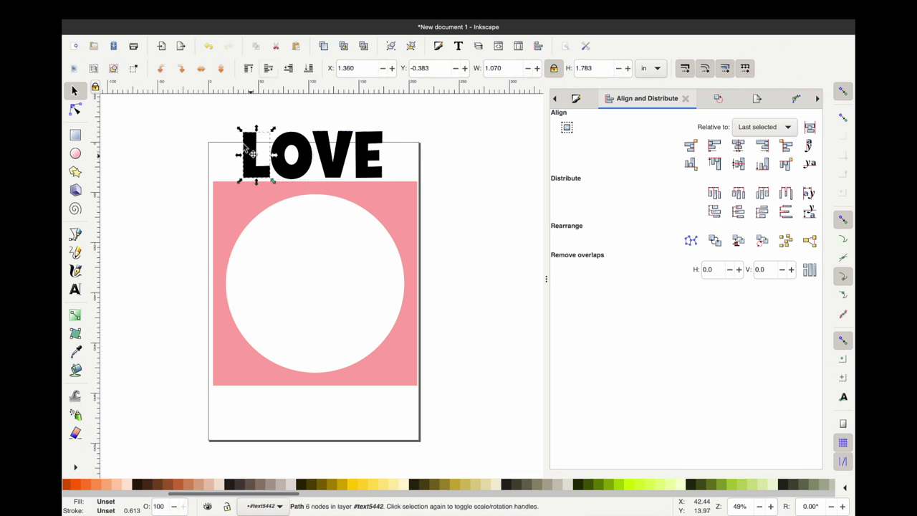
{"action": "left_click", "coordinate": [358, 159]}
{"action": "left_click_drag", "start_coordinate": [374, 190], "coordinate": [381, 243]}
{"action": "key", "text": "ctrl+z"}
- Scale the LOVE lettering to about 8.52 in wide and move it down over the circular cutout
{"action": "left_click_drag", "start_coordinate": [237, 103], "coordinate": [408, 196]}
{"action": "left_click_drag", "start_coordinate": [363, 173], "coordinate": [469, 326]}
{"action": "left_click_drag", "start_coordinate": [440, 272], "coordinate": [420, 259]}
{"action": "left_click", "coordinate": [508, 332]}
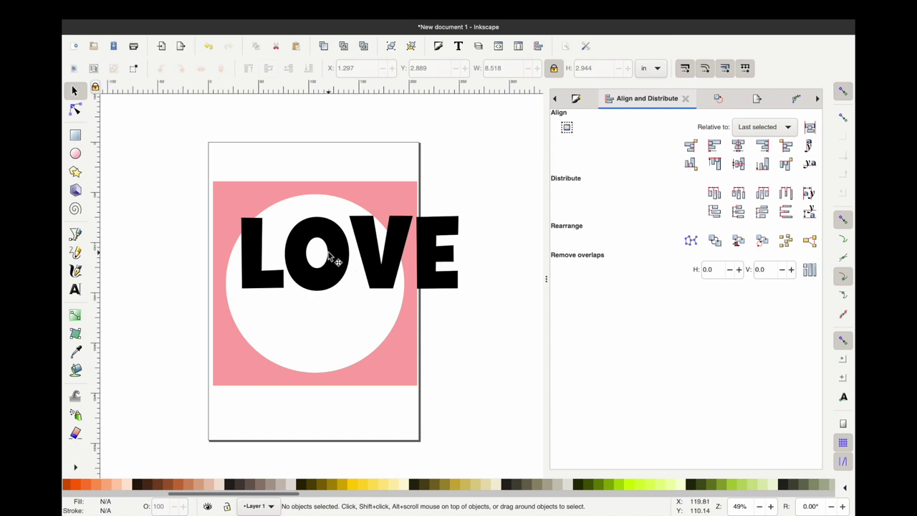
- Move the letter V on its own to directly below the L, nudging it down into place
{"action": "left_click", "coordinate": [378, 262]}
{"action": "double_click", "coordinate": [377, 262]}
{"action": "left_click", "coordinate": [387, 276]}
{"action": "left_click_drag", "start_coordinate": [387, 277], "coordinate": [236, 376]}
{"action": "key", "text": "Down"}
{"action": "key", "text": "Down"}
{"action": "key", "text": "Down"}
{"action": "key", "text": "Down"}
{"action": "key", "text": "Down"}
{"action": "key", "text": "Down"}
{"action": "key", "text": "Down"}
{"action": "key", "text": "Down"}
{"action": "key", "text": "Down"}
{"action": "key", "text": "Down"}
{"action": "key", "text": "Down"}
{"action": "key", "text": "Down"}
{"action": "key", "text": "Down"}
- Move the letter E to the right of the V and delete the letter O
{"action": "left_click", "coordinate": [299, 255]}
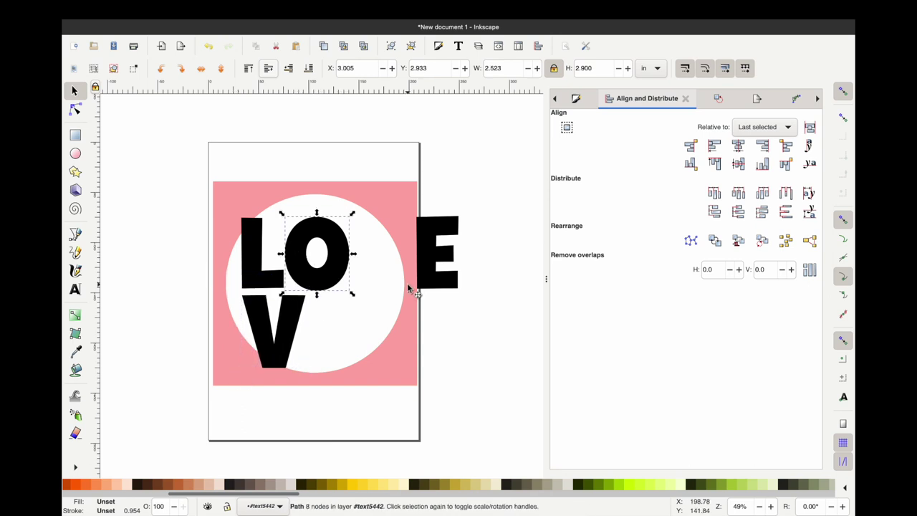
{"action": "left_click", "coordinate": [320, 285]}
{"action": "left_click", "coordinate": [437, 288]}
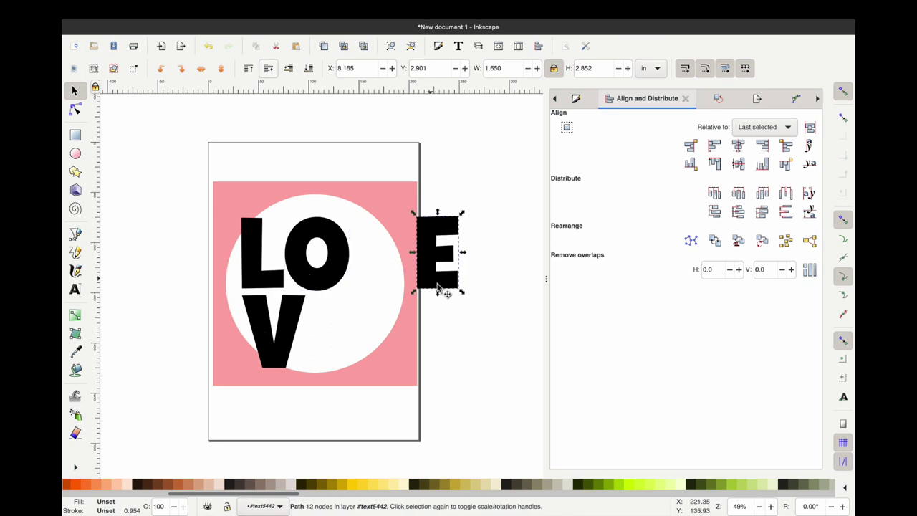
{"action": "left_click_drag", "start_coordinate": [435, 290], "coordinate": [331, 366]}
{"action": "left_click", "coordinate": [326, 276]}
{"action": "key", "text": "Delete"}
- Nudge the E up slightly and align its top edge with the top of the V
{"action": "left_click", "coordinate": [327, 332]}
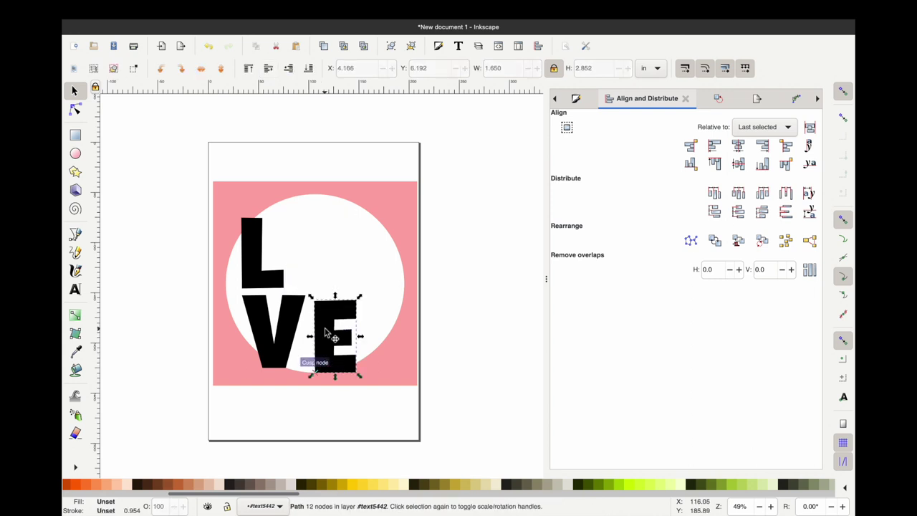
{"action": "key", "text": "Up"}
{"action": "key", "text": "Up"}
{"action": "key", "text": "Up"}
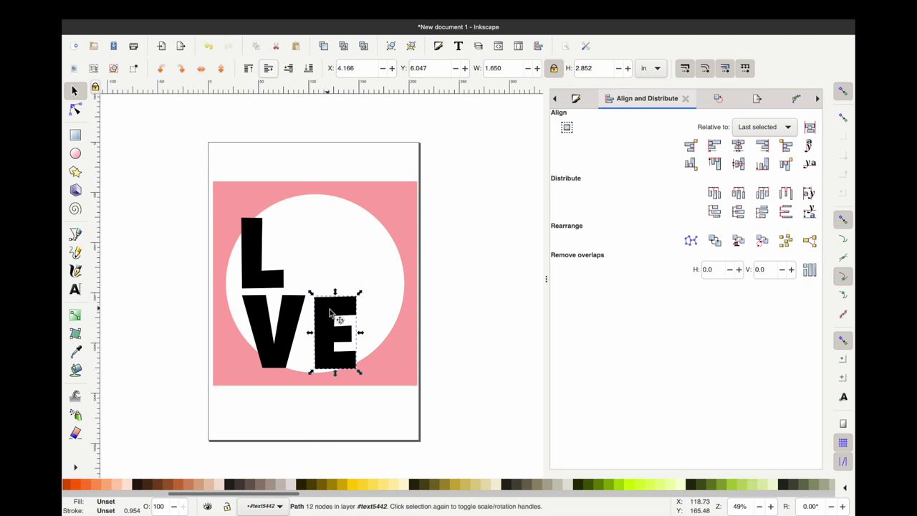
{"action": "left_click", "coordinate": [299, 317], "text": "shift"}
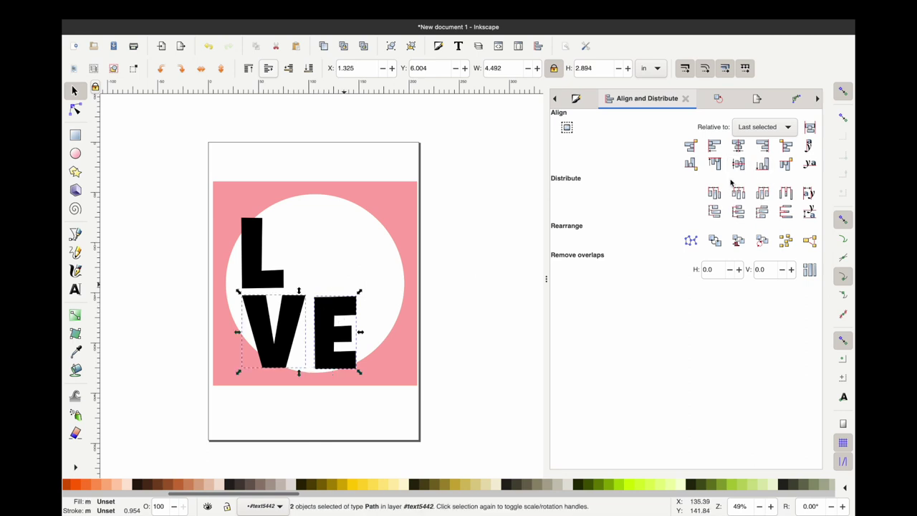
{"action": "left_click", "coordinate": [715, 164]}
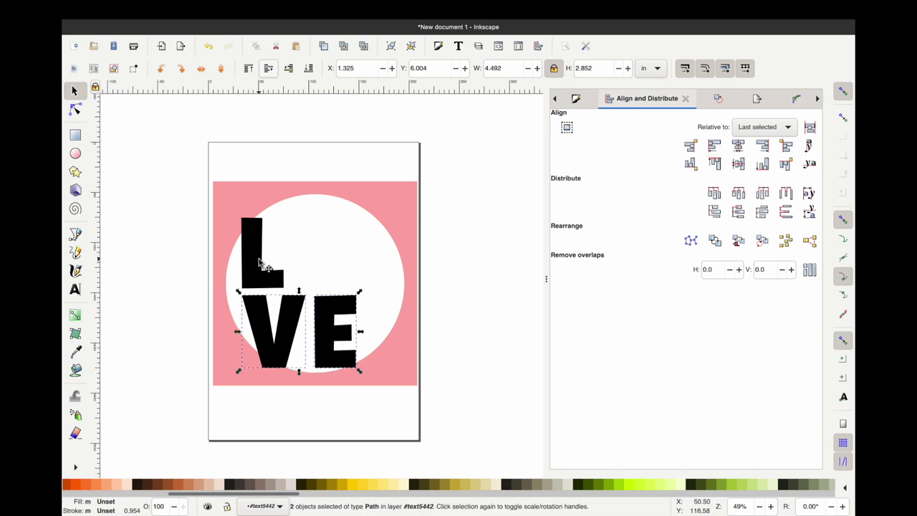
- Centre the letter L horizontally over the V
{"action": "left_click", "coordinate": [261, 264]}
{"action": "left_click", "coordinate": [287, 313], "text": "shift"}
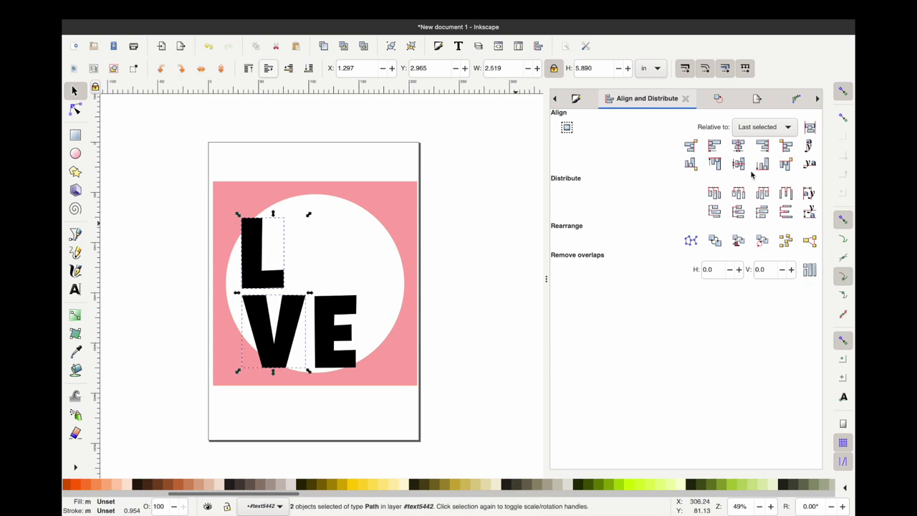
{"action": "left_click", "coordinate": [742, 147]}
{"action": "left_click", "coordinate": [467, 280]}
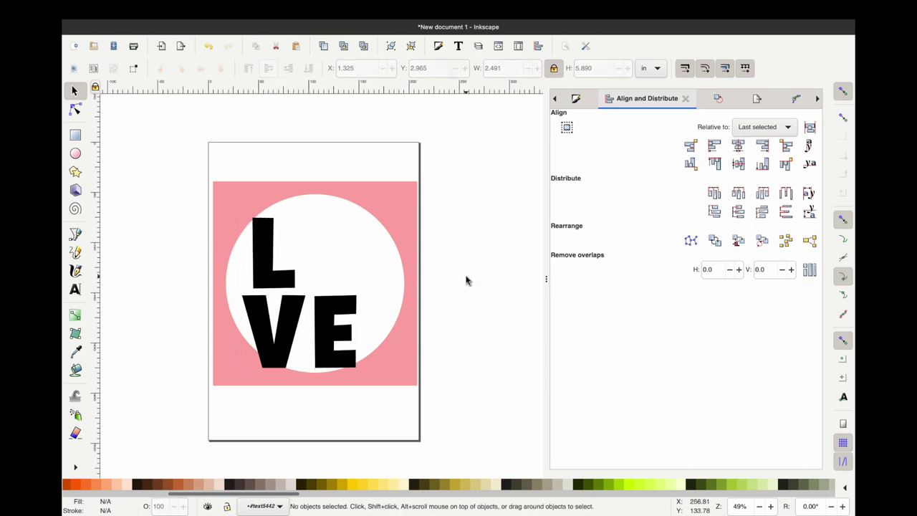
- Lengthen the foot of the L by moving its two right end nodes further right
{"action": "left_click", "coordinate": [272, 287]}
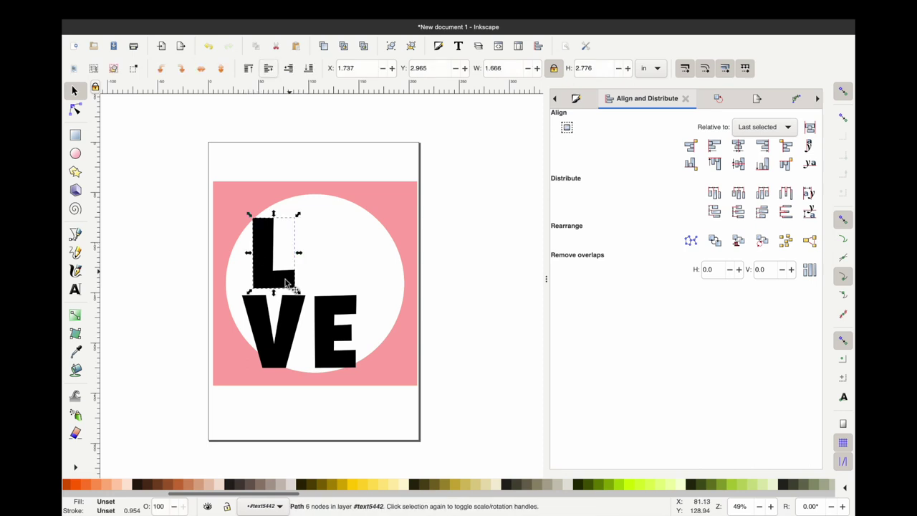
{"action": "double_click", "coordinate": [285, 283]}
{"action": "left_click_drag", "start_coordinate": [286, 259], "coordinate": [304, 295]}
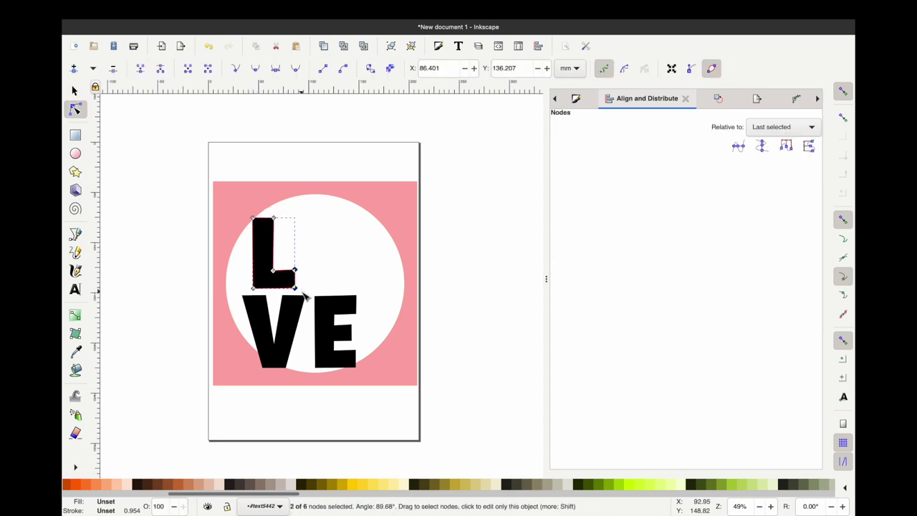
{"action": "key", "text": "Right"}
{"action": "key", "text": "Right"}
{"action": "key", "text": "Right"}
{"action": "key", "text": "Right"}
{"action": "key", "text": "Right"}
{"action": "key", "text": "Right"}
{"action": "key", "text": "Right"}
{"action": "key", "text": "s"}
- Centre the widened L horizontally over the V again
{"action": "left_click", "coordinate": [268, 316], "text": "shift"}
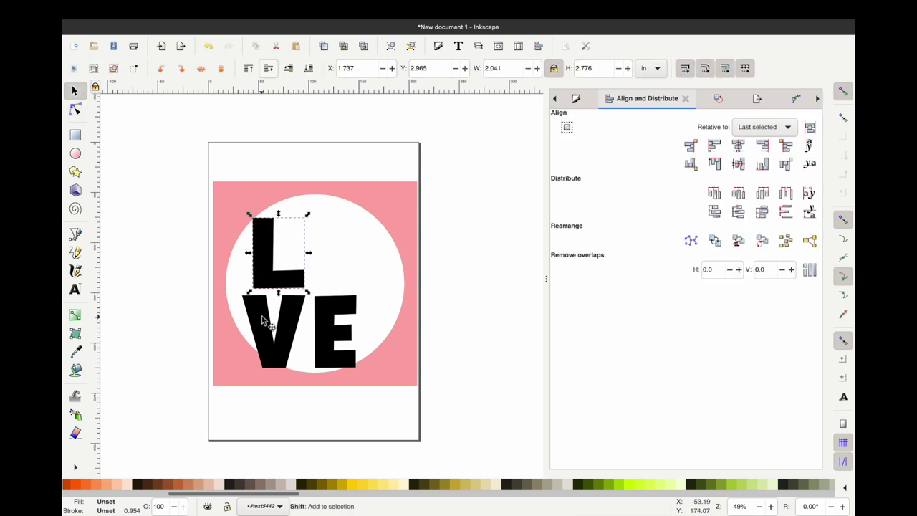
{"action": "left_click", "coordinate": [738, 146]}
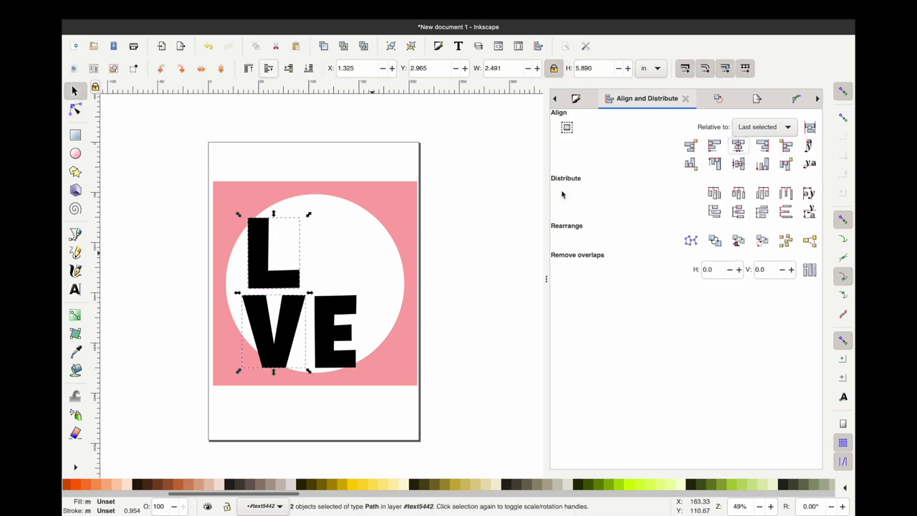
{"action": "key", "text": "Escape"}
- Enlarge the letters L, V and E together proportionally, up and to the right, to fill more of the circle
{"action": "left_click_drag", "start_coordinate": [231, 156], "coordinate": [366, 391]}
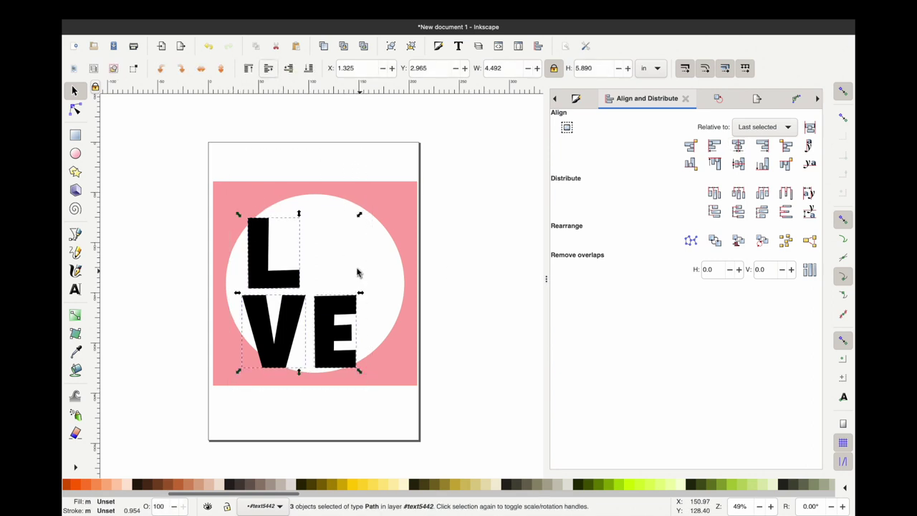
{"action": "left_click_drag", "start_coordinate": [359, 214], "coordinate": [414, 196]}
{"action": "key", "text": "Escape"}
- Move the V slightly down and to the right beneath the L
{"action": "left_click", "coordinate": [345, 316]}
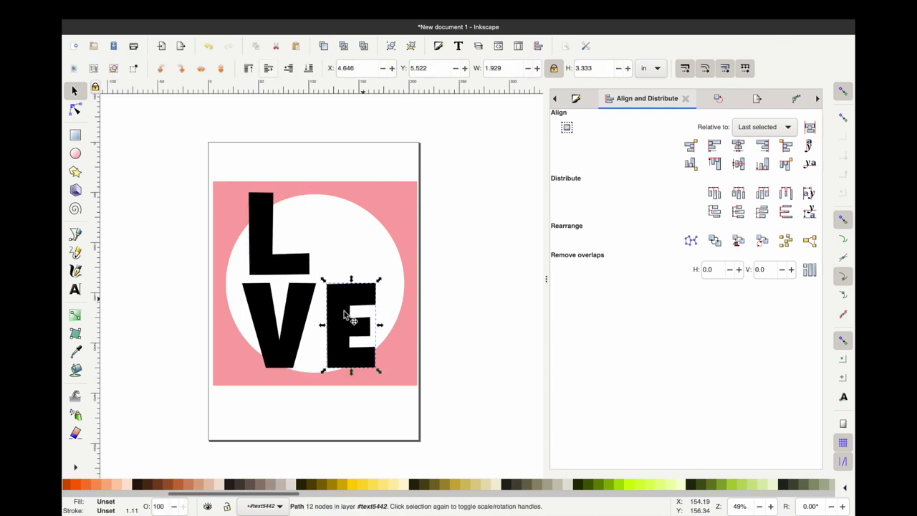
{"action": "left_click", "coordinate": [304, 310]}
{"action": "left_click_drag", "start_coordinate": [304, 310], "coordinate": [308, 315]}
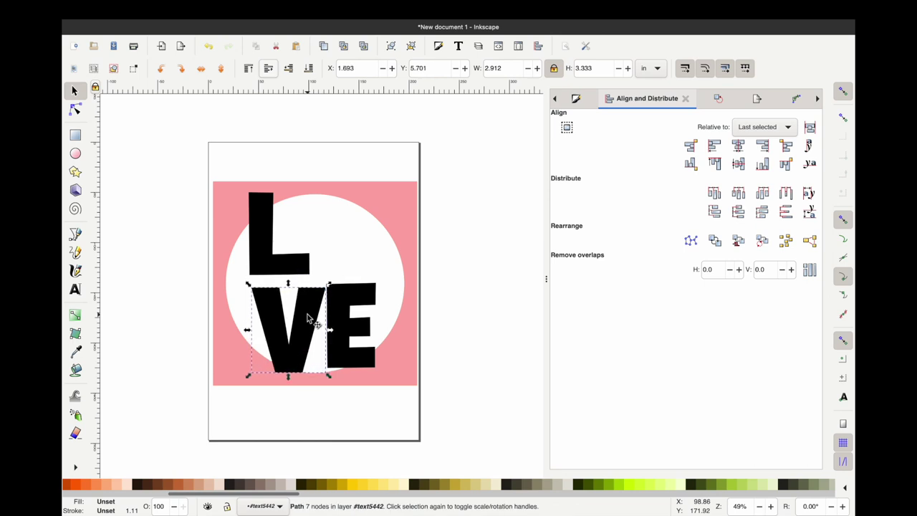
- Nudge the E right and down so it sits beside the V at the same height
{"action": "left_click", "coordinate": [336, 319]}
{"action": "key", "text": "Right"}
{"action": "key", "text": "Right"}
{"action": "key", "text": "Right"}
{"action": "key", "text": "Right"}
{"action": "key", "text": "Right"}
{"action": "key", "text": "Down"}
{"action": "key", "text": "Down"}
{"action": "key", "text": "Down"}
{"action": "key", "text": "Down"}
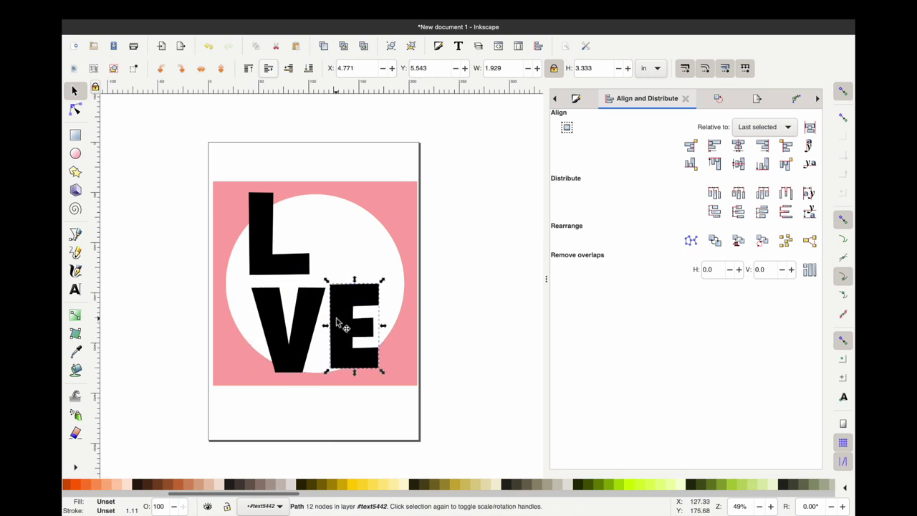
{"action": "key", "text": "Down"}
{"action": "key", "text": "Down"}
{"action": "key", "text": "Down"}
{"action": "key", "text": "Left"}
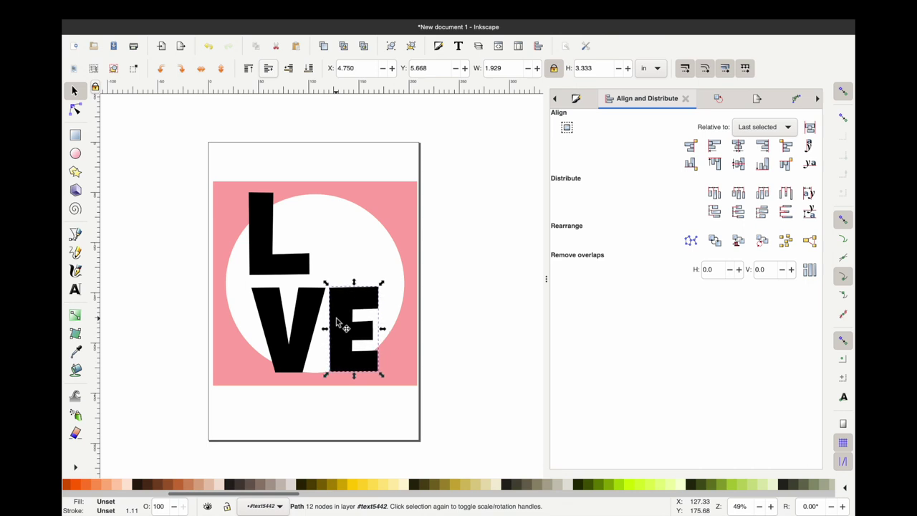
- Tighten the gaps between the L, V and E, and place the letter group behind the pink frame
{"action": "left_click", "coordinate": [459, 286]}
{"action": "left_click", "coordinate": [341, 344]}
{"action": "left_click", "coordinate": [293, 345], "text": "shift"}
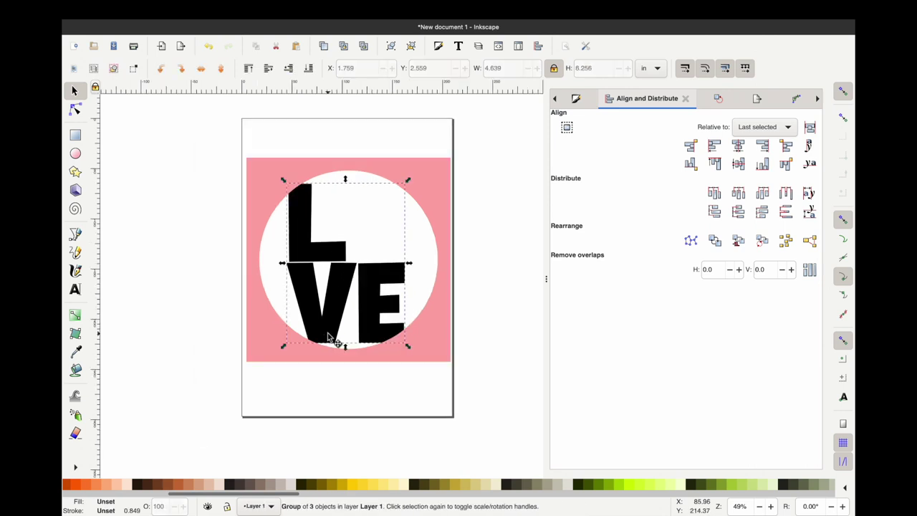
{"action": "key", "text": "Escape"}
- Extend the bottom corner nodes of the V and E down to meet the circle's edge behind the frame
{"action": "double_click", "coordinate": [330, 337]}
{"action": "scroll", "coordinate": [329, 332], "scroll_direction": "up", "scroll_amount": 2}
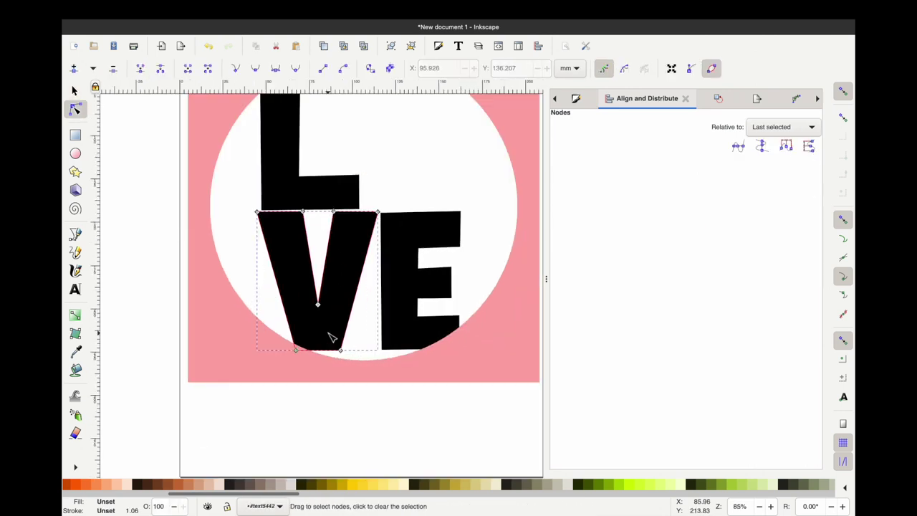
{"action": "left_click_drag", "start_coordinate": [344, 358], "coordinate": [394, 368]}
{"action": "key", "text": "ctrl+z"}
{"action": "key", "text": "ctrl+z"}
{"action": "left_click", "coordinate": [401, 341]}
- Raise the top right node of the L past the circle's edge so its stem meets the frame
{"action": "key", "text": "5"}
{"action": "left_click", "coordinate": [335, 183]}
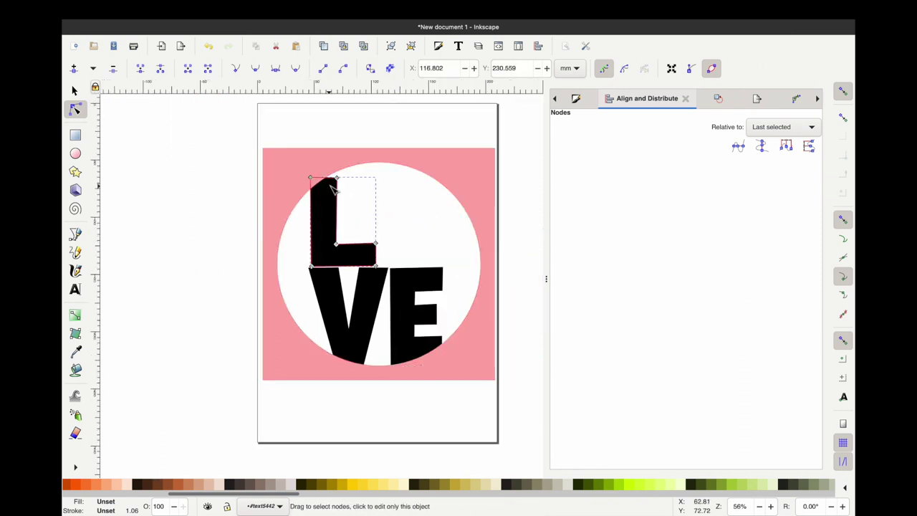
{"action": "left_click_drag", "start_coordinate": [340, 180], "coordinate": [341, 166]}
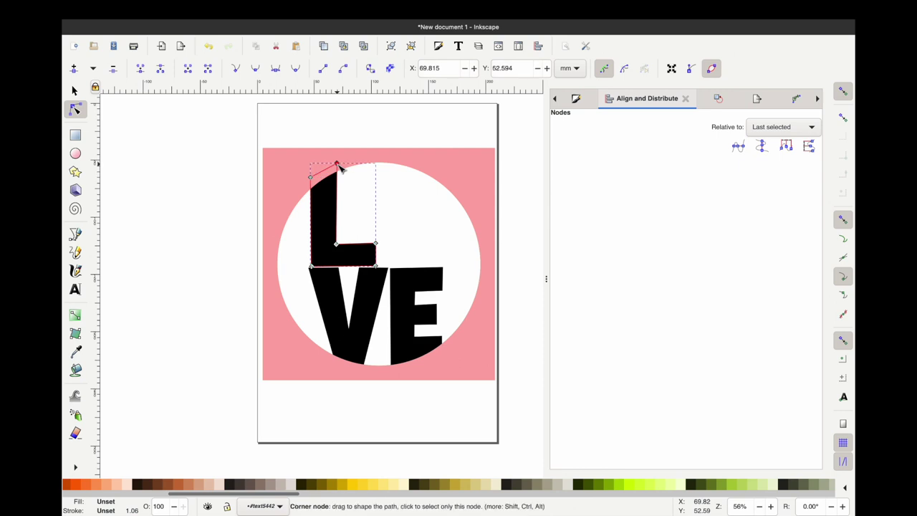
- Nudge the L up about 0.08 in to open a gap above the V
{"action": "key", "text": "s"}
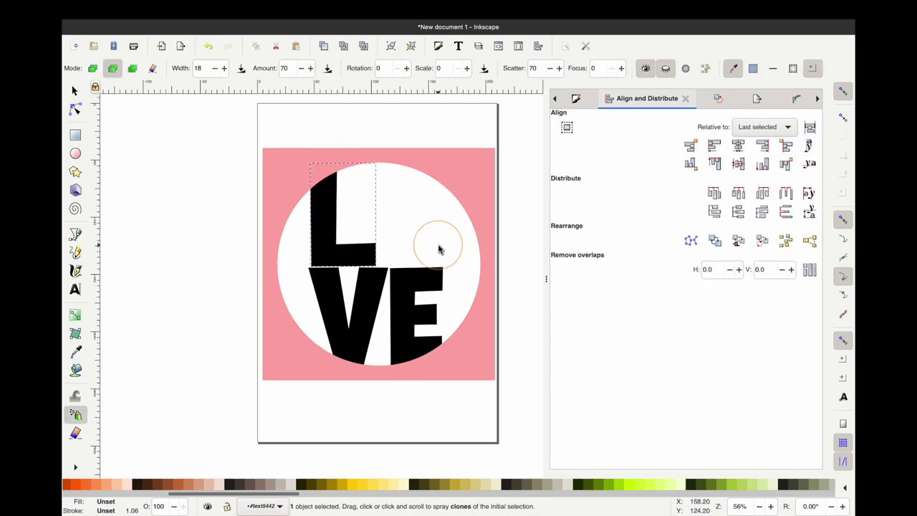
{"action": "left_click", "coordinate": [344, 260]}
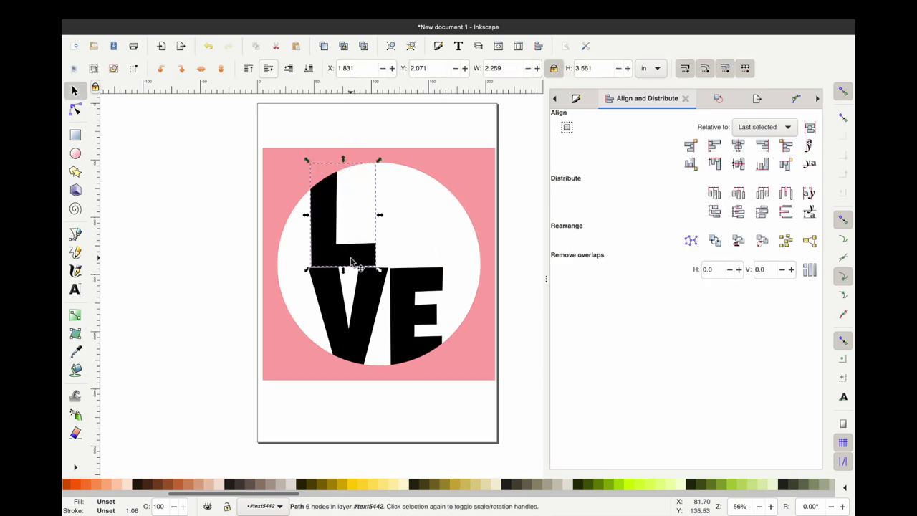
{"action": "key", "text": "Up"}
{"action": "key", "text": "Up"}
{"action": "key", "text": "Up"}
{"action": "key", "text": "Up"}
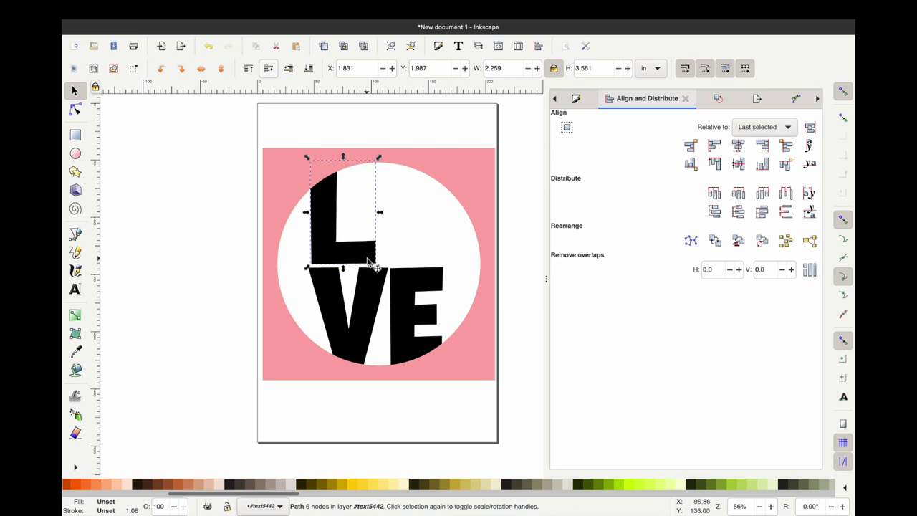
{"action": "left_click", "coordinate": [502, 266]}
- Draw a narrow vertical ellipse about 0.48 in wide and 2.42 in tall above the E, overlapping the circle's upper edge
{"action": "scroll", "coordinate": [502, 266], "scroll_direction": "right", "scroll_amount": 2}
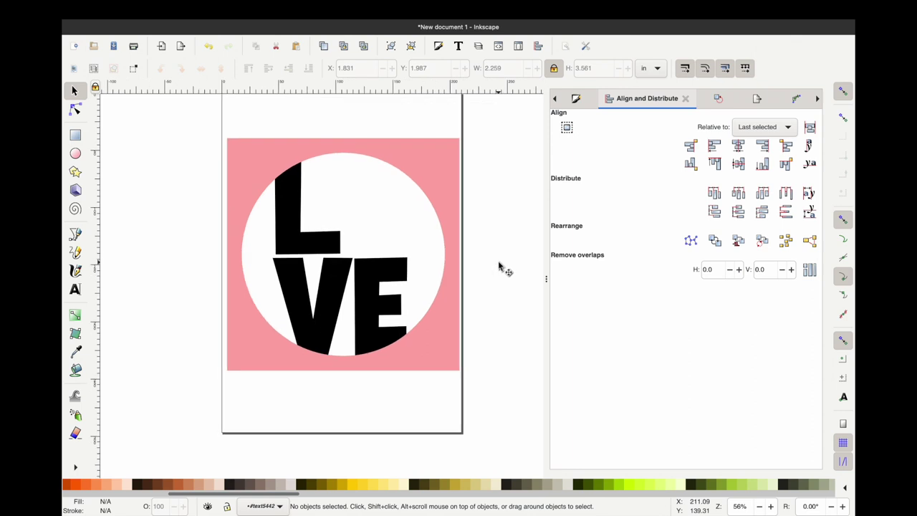
{"action": "left_click", "coordinate": [76, 154]}
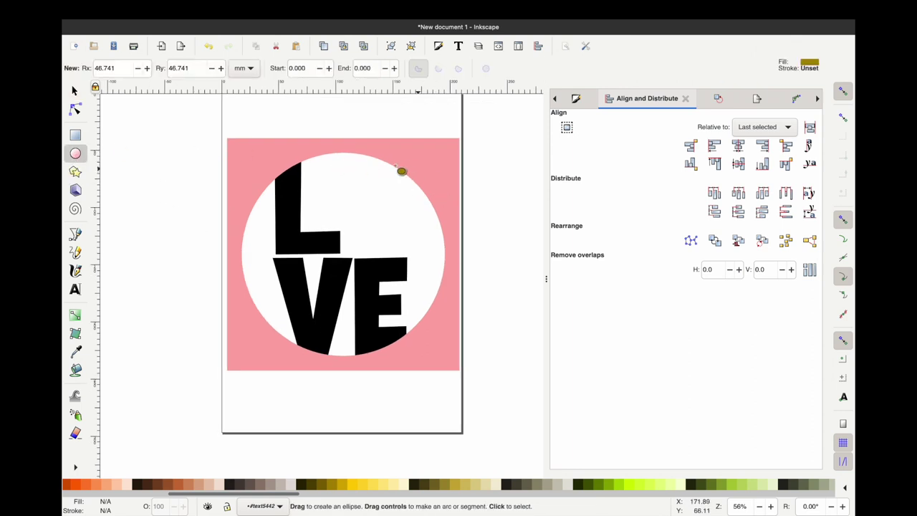
{"action": "left_click_drag", "start_coordinate": [380, 157], "coordinate": [392, 219]}
{"action": "left_click_drag", "start_coordinate": [393, 192], "coordinate": [382, 181]}
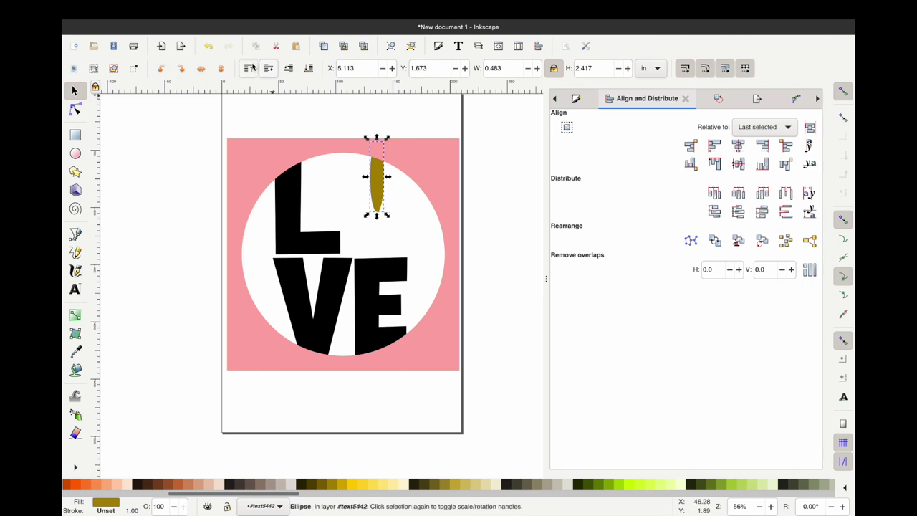
- Lower the pink frame behind the lettering and ungroup the letters and ellipse
{"action": "left_click", "coordinate": [455, 188]}
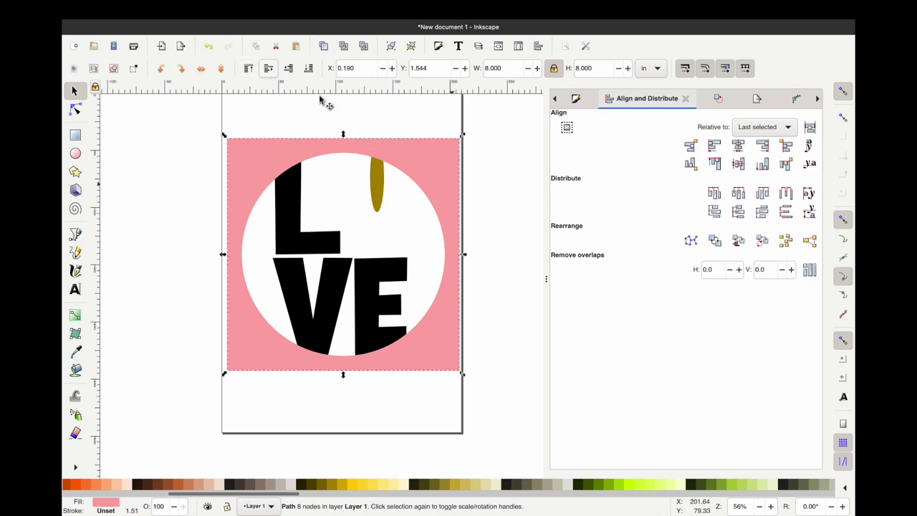
{"action": "left_click", "coordinate": [288, 68]}
{"action": "left_click", "coordinate": [378, 197]}
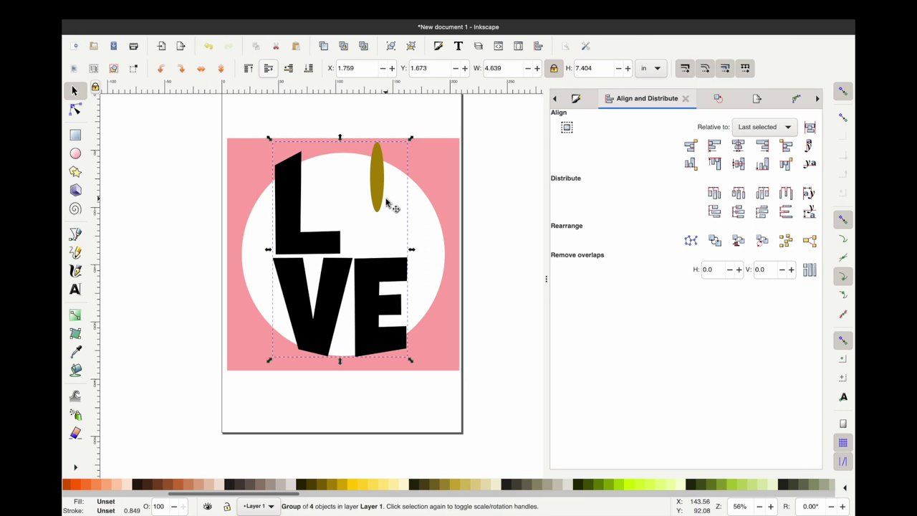
{"action": "key", "text": "ctrl+shift+g"}
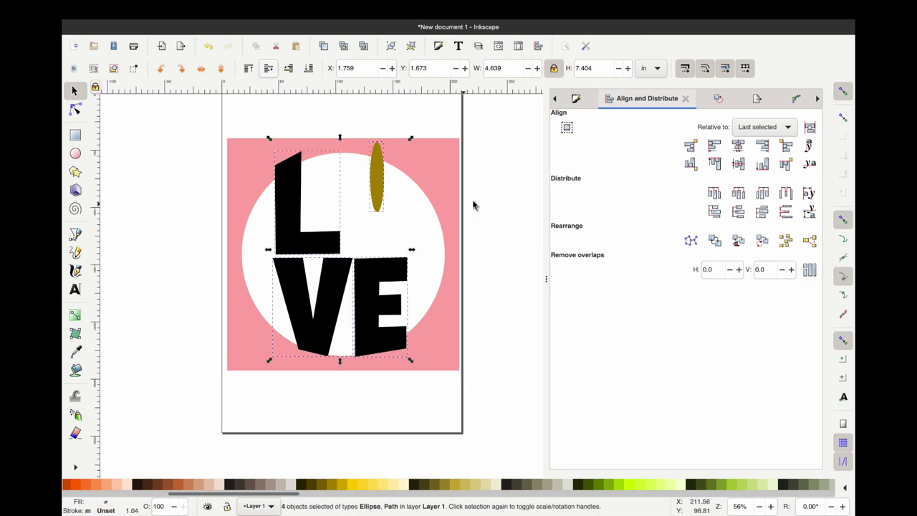
{"action": "left_click", "coordinate": [481, 191]}
- Shorten the ellipse to about 1.8 in tall and place a duplicate below it, leaving a gap
{"action": "left_click", "coordinate": [378, 184]}
{"action": "left_click_drag", "start_coordinate": [379, 218], "coordinate": [377, 202]}
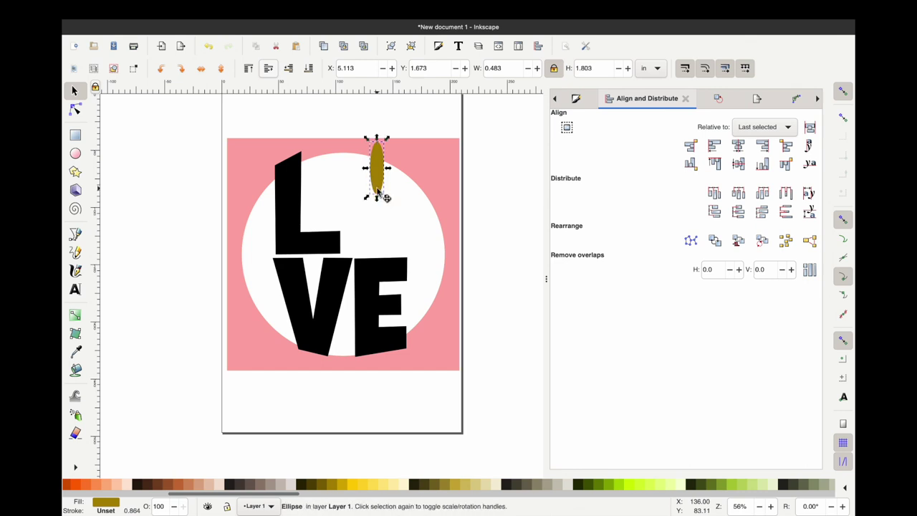
{"action": "key", "text": "ctrl+d"}
{"action": "left_click_drag", "start_coordinate": [378, 201], "coordinate": [379, 242]}
- Centre the two ellipses on the same vertical axis and unite them into one path with Union
{"action": "left_click", "coordinate": [377, 153], "text": "shift"}
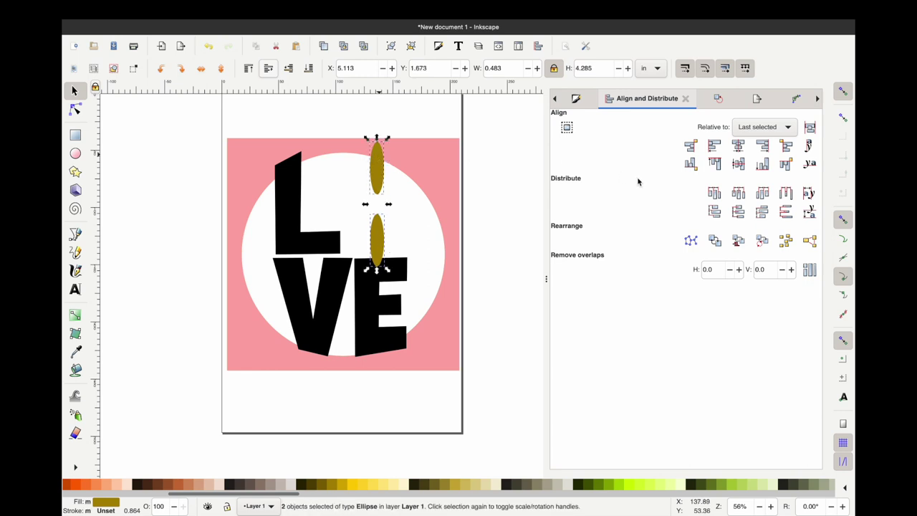
{"action": "left_click", "coordinate": [739, 147]}
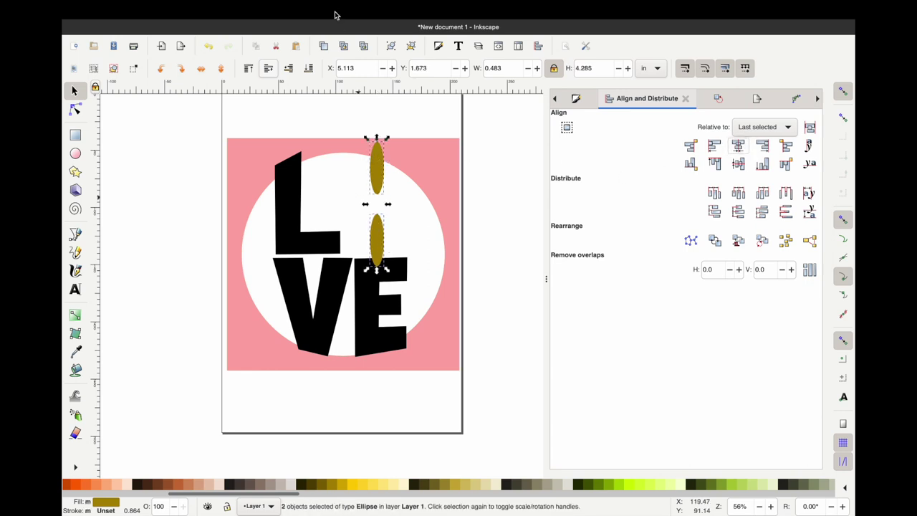
{"action": "left_click", "coordinate": [281, 8]}
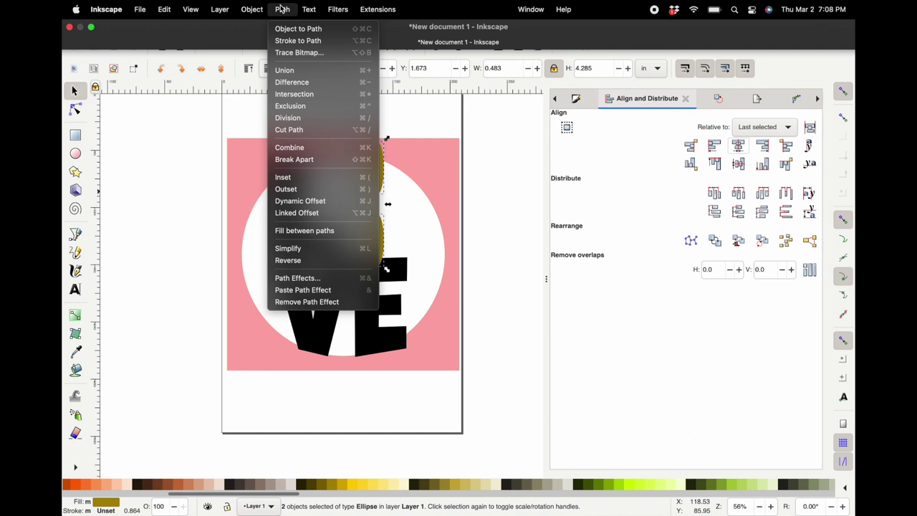
{"action": "left_click", "coordinate": [289, 70]}
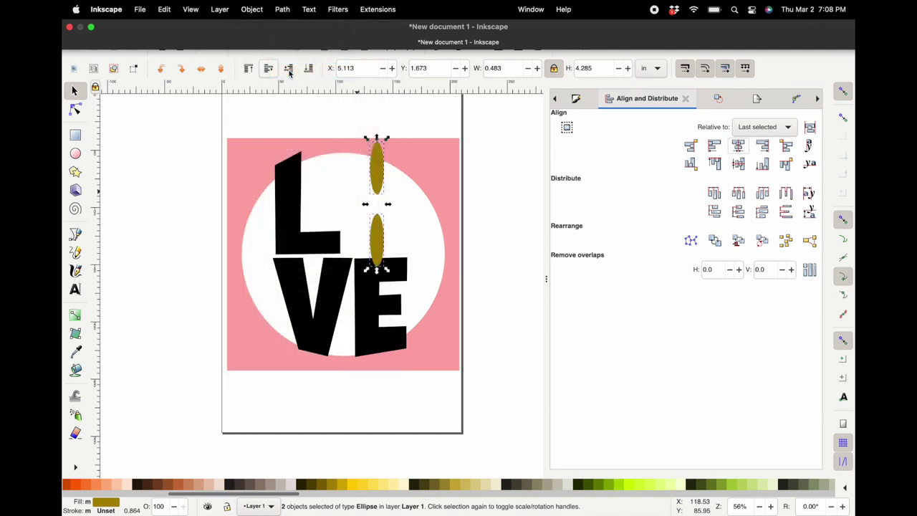
- Fill the united ellipses light yellow and rotate a duplicate 90° clockwise to form a cross of four petals
{"action": "left_click", "coordinate": [391, 488]}
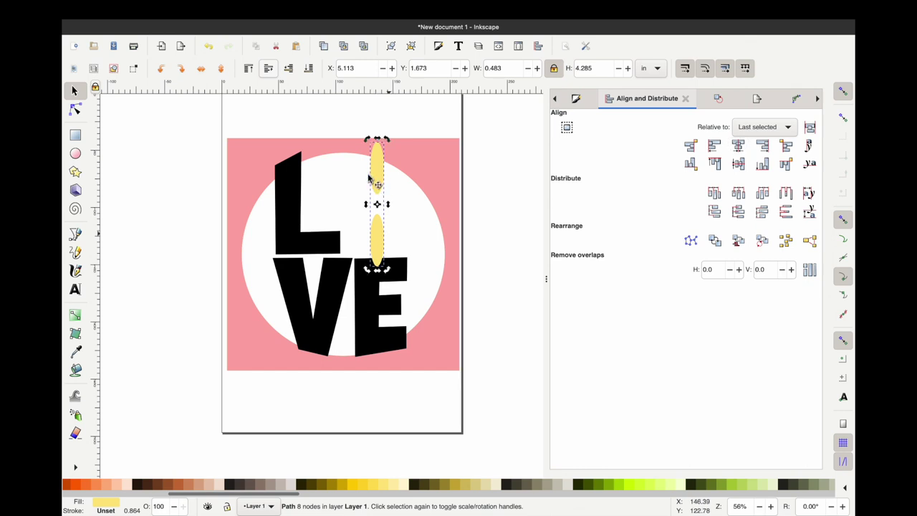
{"action": "right_click", "coordinate": [374, 177]}
{"action": "left_click", "coordinate": [402, 252]}
{"action": "left_click", "coordinate": [184, 68]}
{"action": "left_click", "coordinate": [380, 172], "text": "shift"}
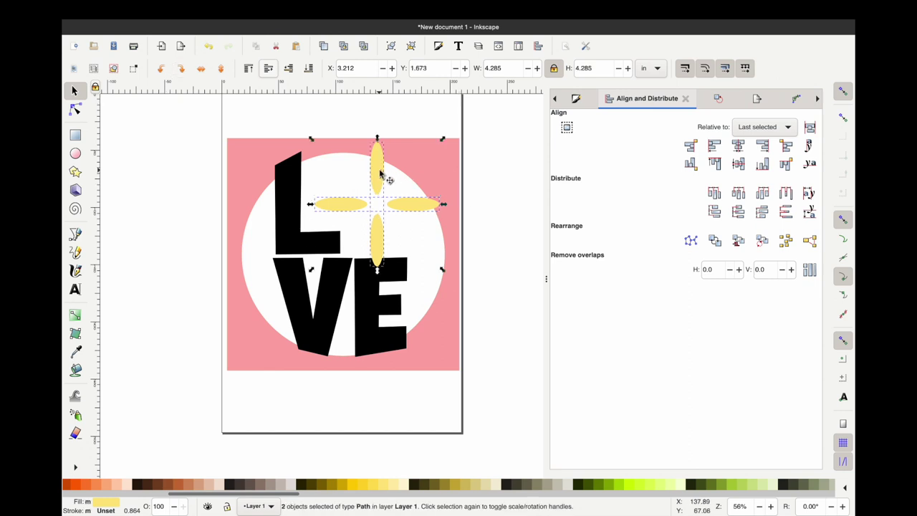
- Unite the vertical and horizontal petal pairs into a single path with Union
{"action": "left_click", "coordinate": [283, 9]}
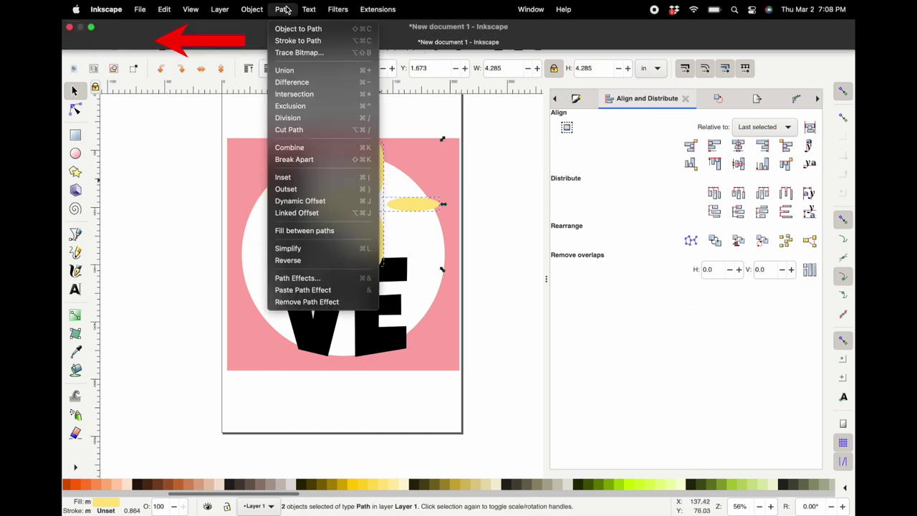
{"action": "left_click", "coordinate": [289, 32]}
{"action": "left_click", "coordinate": [283, 10]}
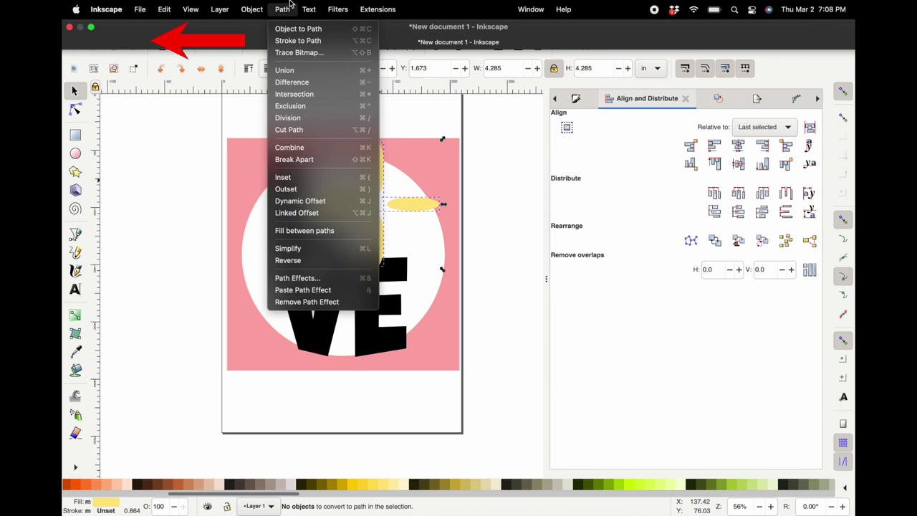
{"action": "left_click", "coordinate": [287, 69]}
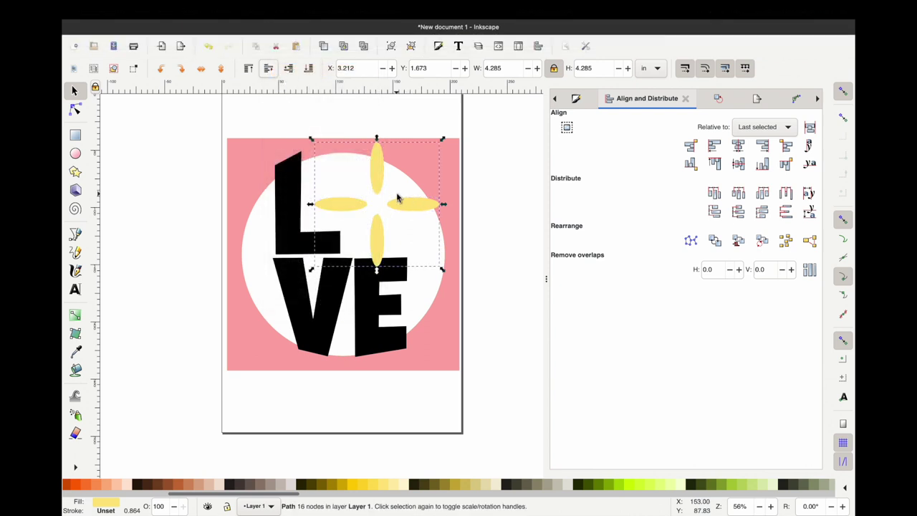
- Duplicate the yellow four-petal cross in place
{"action": "right_click", "coordinate": [381, 187]}
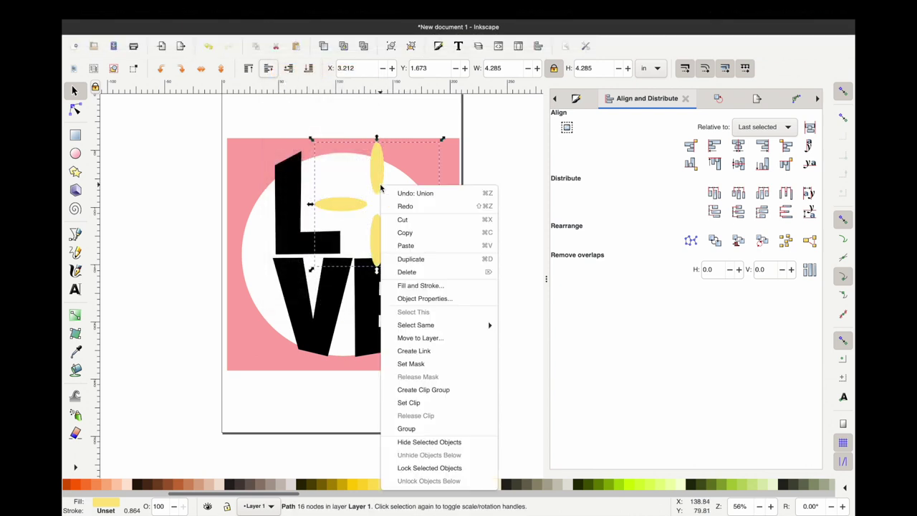
{"action": "left_click", "coordinate": [414, 234]}
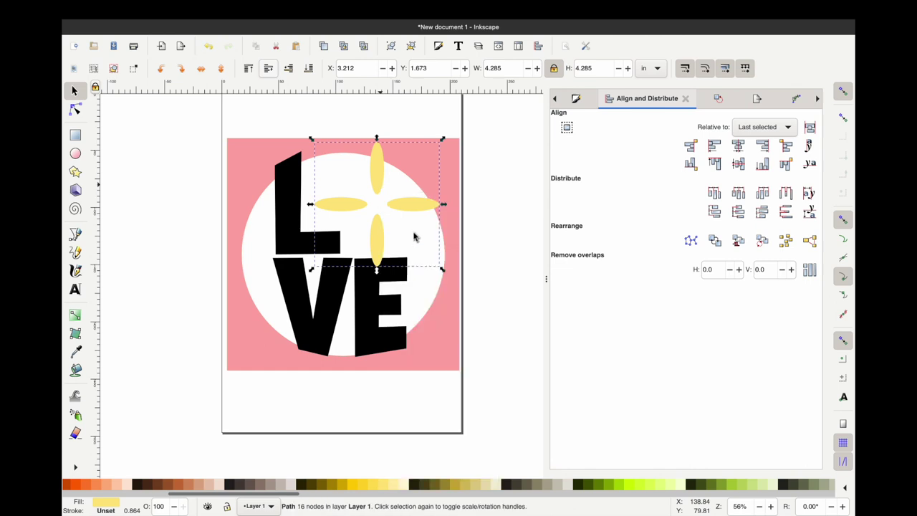
{"action": "right_click", "coordinate": [375, 166]}
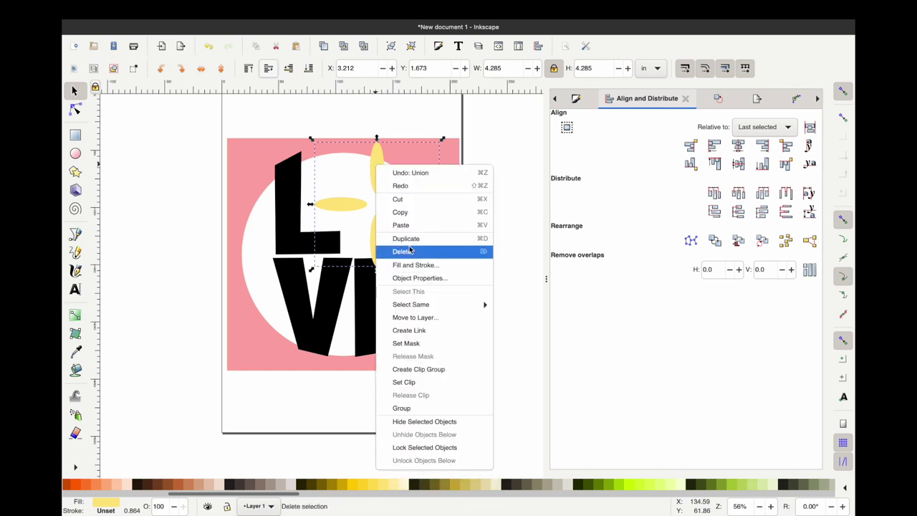
{"action": "left_click", "coordinate": [412, 238]}
{"action": "key", "text": "Escape"}
{"action": "left_click", "coordinate": [379, 162]}
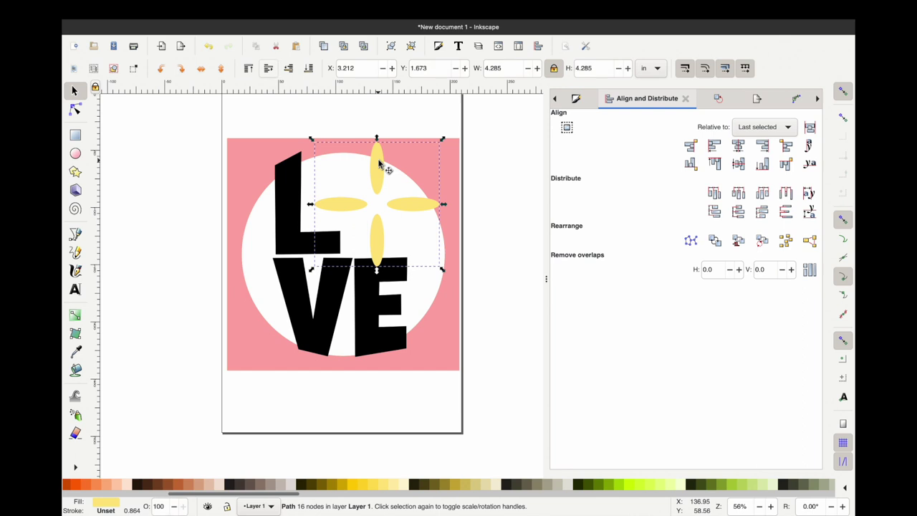
- Rotate the duplicated petal cross by 45° around its centre to form an eight-petal flower
{"action": "left_click", "coordinate": [718, 99]}
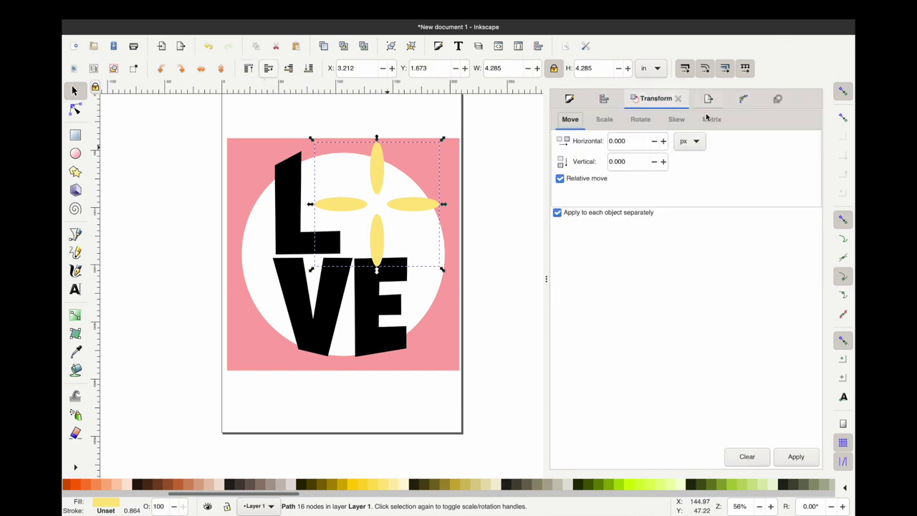
{"action": "left_click", "coordinate": [641, 120]}
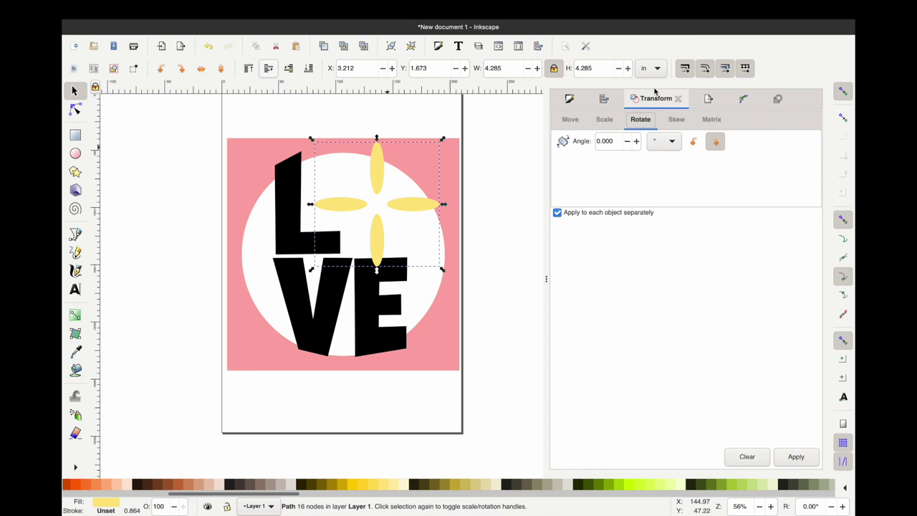
{"action": "left_click", "coordinate": [275, 5]}
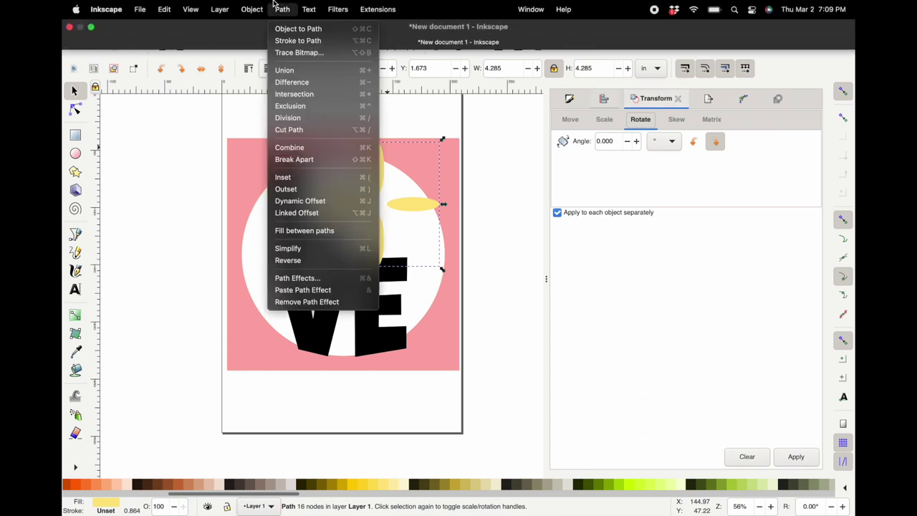
{"action": "mouse_move", "coordinate": [250, 12]}
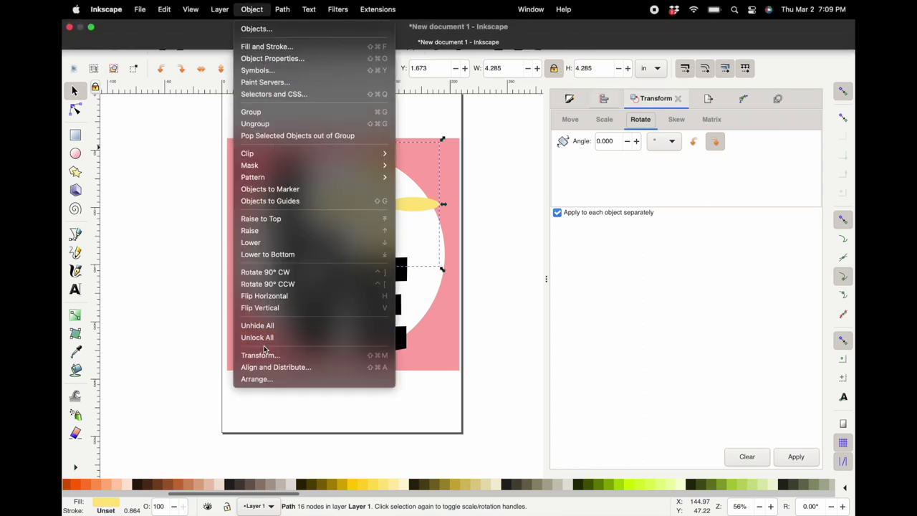
{"action": "left_click", "coordinate": [647, 183]}
{"action": "left_click", "coordinate": [615, 140]}
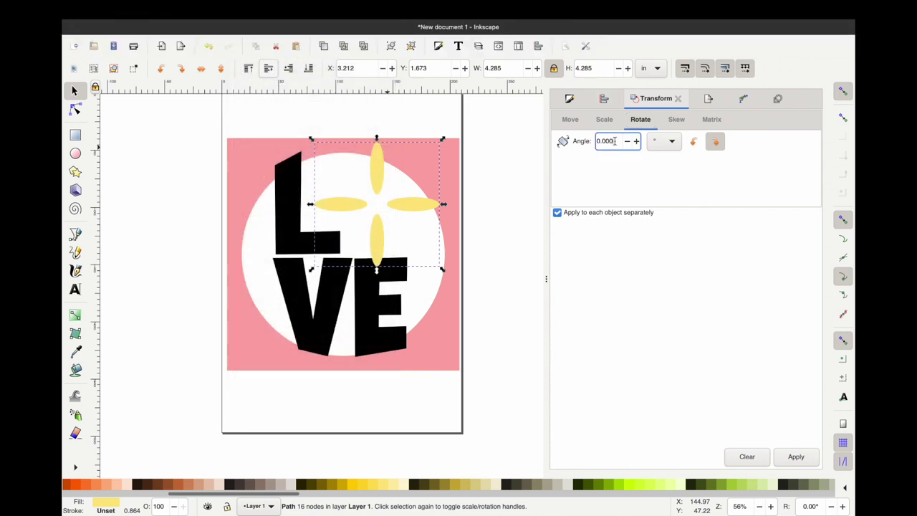
{"action": "key", "text": "Return"}
{"action": "left_click", "coordinate": [386, 169]}
{"action": "left_click", "coordinate": [619, 141]}
{"action": "double_click", "coordinate": [618, 142]}
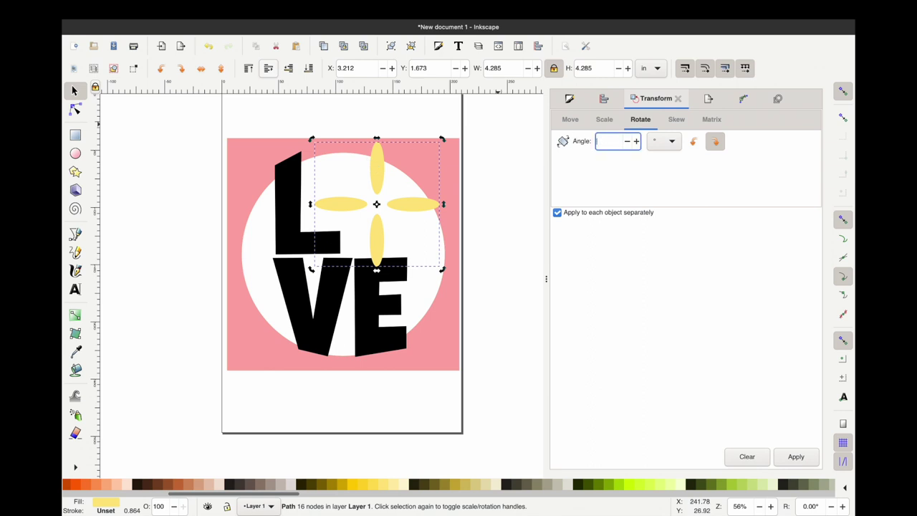
{"action": "key", "text": "Return"}
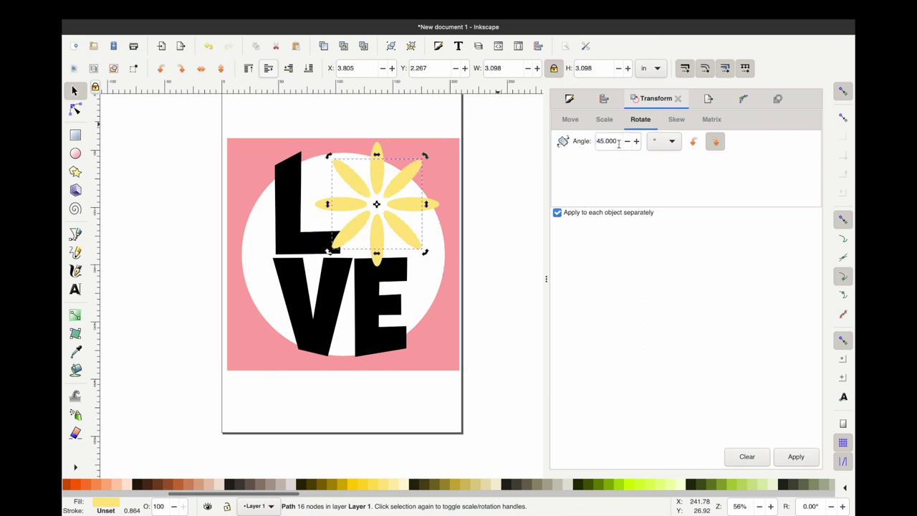
- Unite the upright and diagonal petal crosses into a single path with Union
{"action": "left_click", "coordinate": [422, 111]}
{"action": "left_click", "coordinate": [380, 174]}
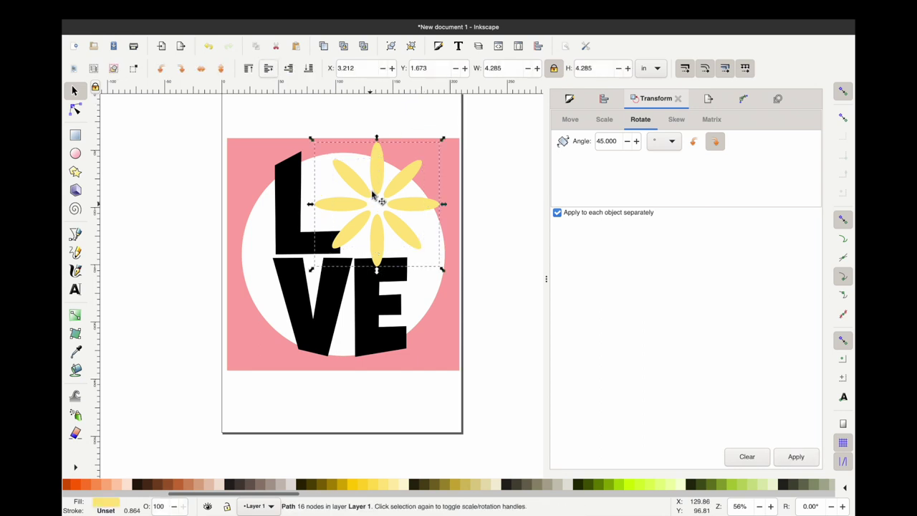
{"action": "scroll", "coordinate": [371, 194], "scroll_direction": "up", "scroll_amount": 2}
{"action": "scroll", "coordinate": [371, 194], "scroll_direction": "up", "scroll_amount": 2}
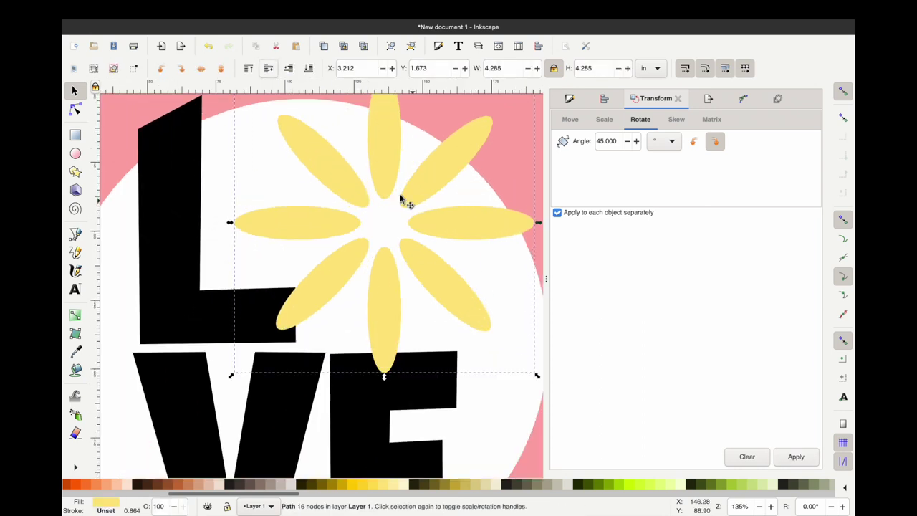
{"action": "left_click", "coordinate": [339, 188], "text": "shift"}
{"action": "right_click", "coordinate": [339, 189]}
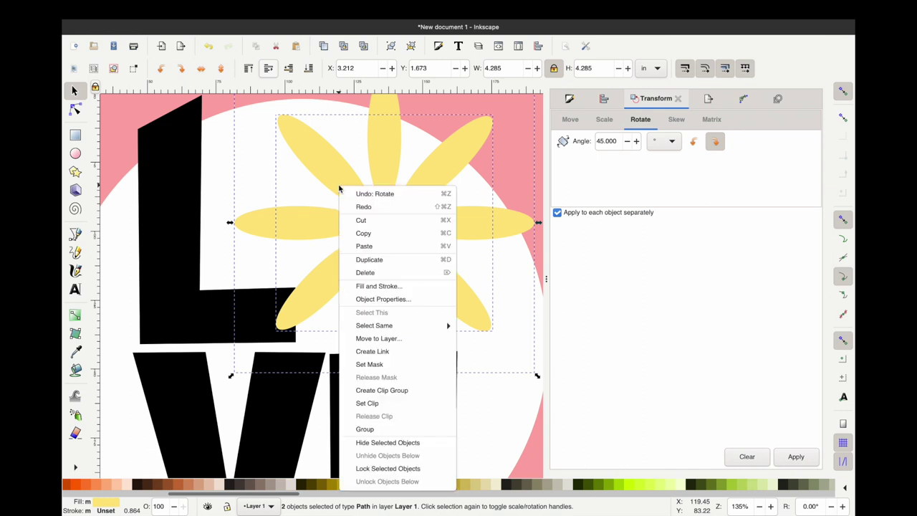
{"action": "left_click", "coordinate": [330, 172]}
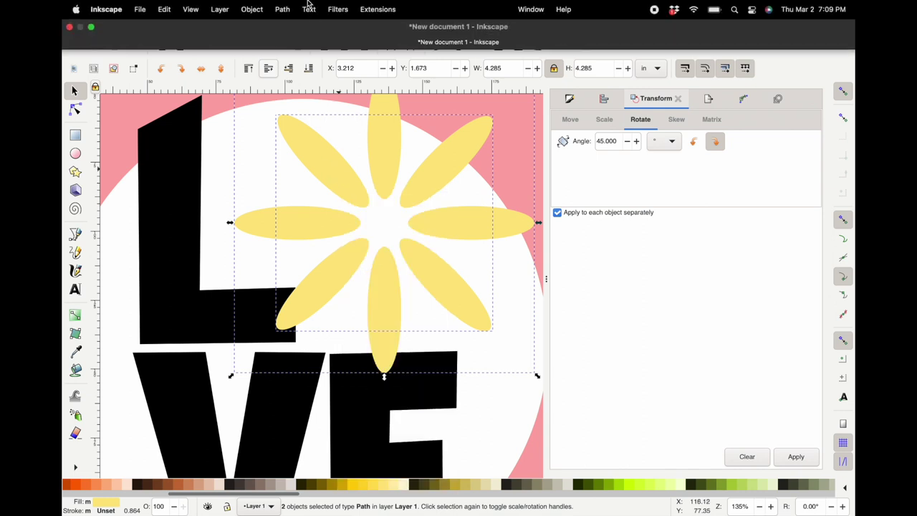
{"action": "left_click", "coordinate": [282, 9]}
{"action": "left_click", "coordinate": [343, 70]}
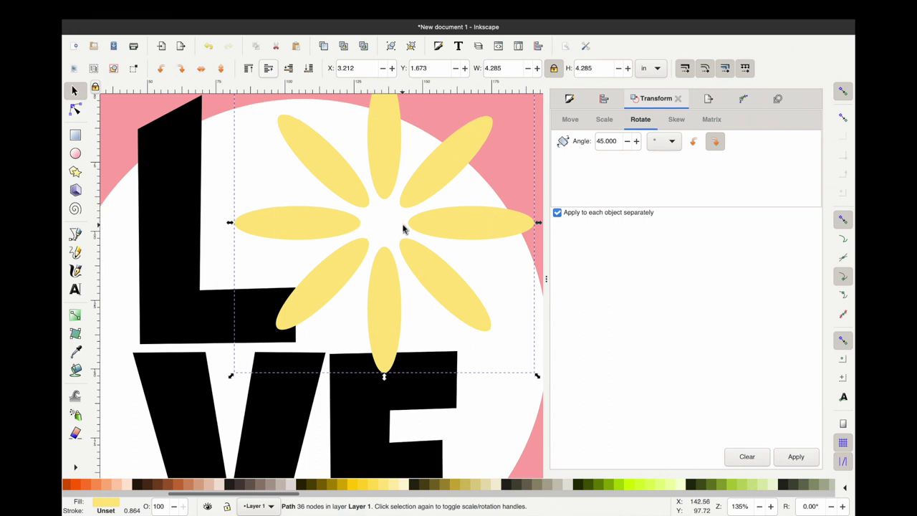
- Draw a yellow circle about 0.88 in across in the flower's middle and centre it on the petals both ways
{"action": "scroll", "coordinate": [395, 243], "scroll_direction": "down", "scroll_amount": 3}
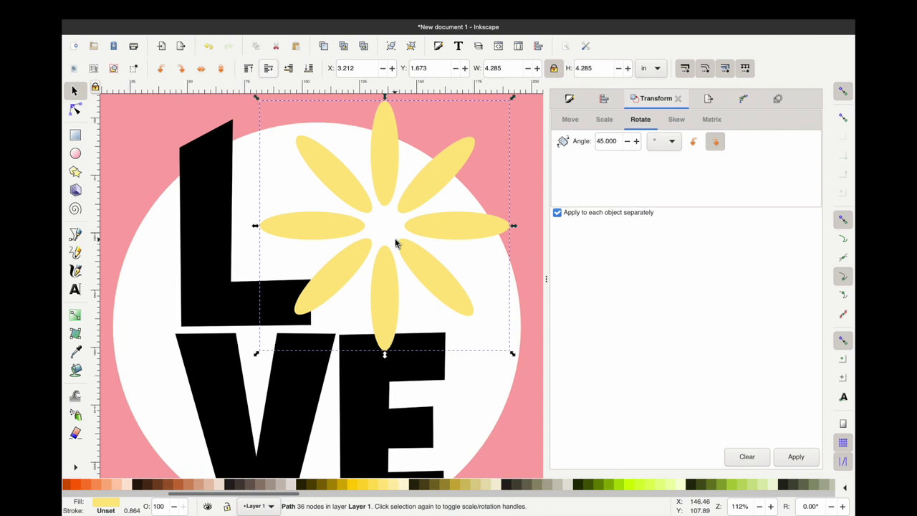
{"action": "left_click", "coordinate": [76, 153]}
{"action": "mouse_move", "coordinate": [378, 234]}
{"action": "left_mouse_down"}
{"action": "mouse_move", "coordinate": [409, 262]}
{"action": "mouse_move", "coordinate": [378, 246]}
{"action": "left_mouse_up"}
{"action": "key", "text": "s"}
{"action": "left_click", "coordinate": [396, 201], "text": "shift"}
{"action": "left_click", "coordinate": [604, 117]}
{"action": "left_click", "coordinate": [604, 99]}
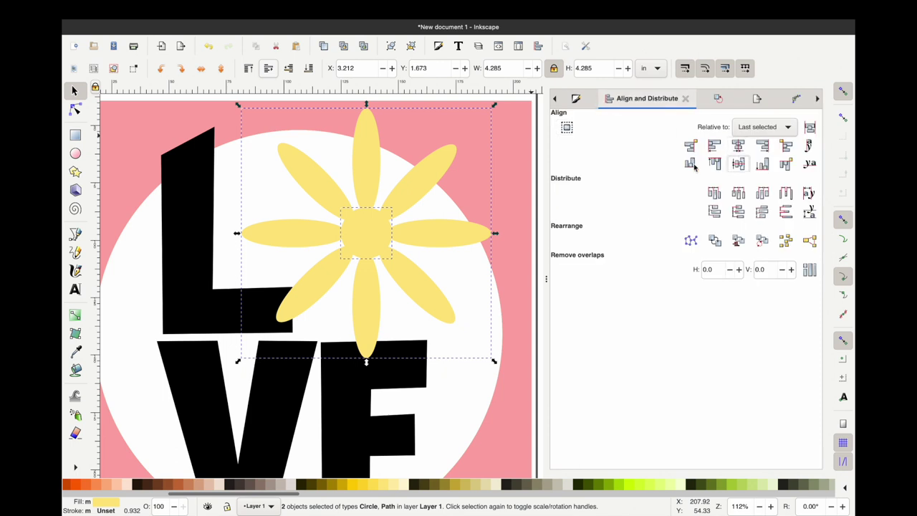
- Duplicate the centre circle and inset the copy to about 0.67 in across
{"action": "left_click", "coordinate": [368, 226]}
{"action": "right_click", "coordinate": [372, 231]}
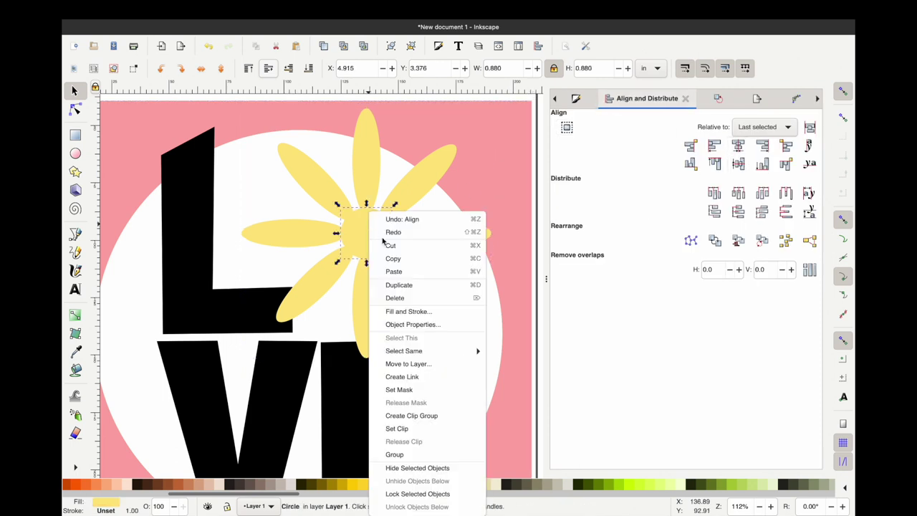
{"action": "left_click", "coordinate": [399, 285]}
{"action": "left_click", "coordinate": [367, 243]}
{"action": "left_click", "coordinate": [285, 8]}
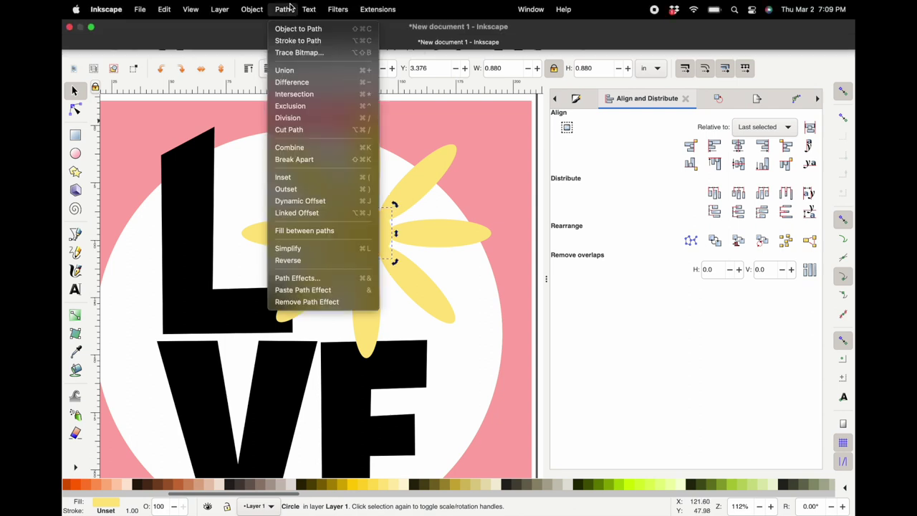
{"action": "left_click", "coordinate": [333, 225]}
{"action": "left_click", "coordinate": [437, 242]}
{"action": "left_click", "coordinate": [370, 242]}
{"action": "key", "text": "ctrl+parenleft"}
{"action": "key", "text": "ctrl+parenleft"}
{"action": "key", "text": "ctrl+parenleft"}
{"action": "key", "text": "ctrl+parenleft"}
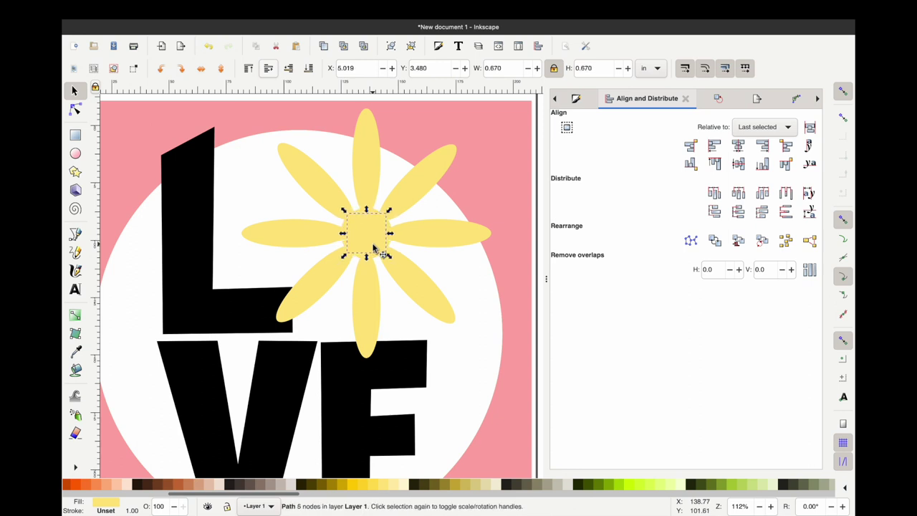
- Subtract the smaller circle from the larger one with Difference to make a ring
{"action": "left_click", "coordinate": [376, 207], "text": "shift"}
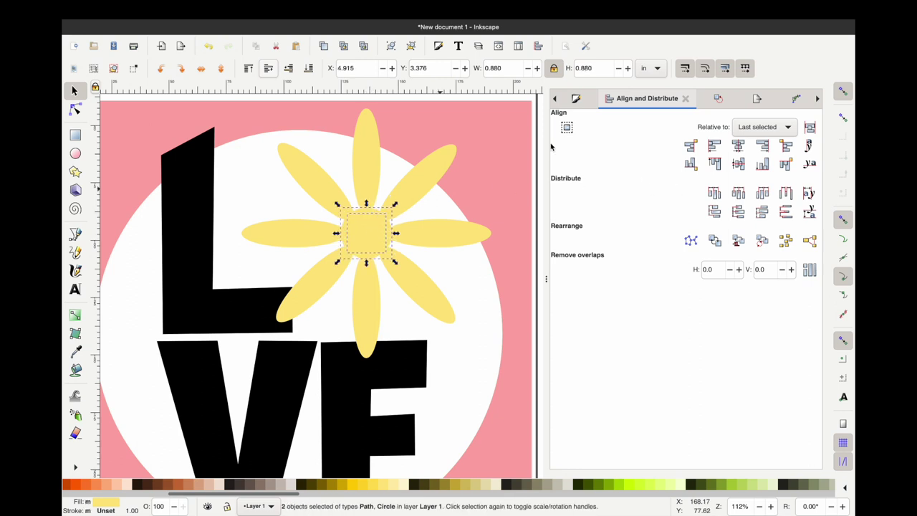
{"action": "mouse_move", "coordinate": [386, 5]}
{"action": "left_click", "coordinate": [279, 9]}
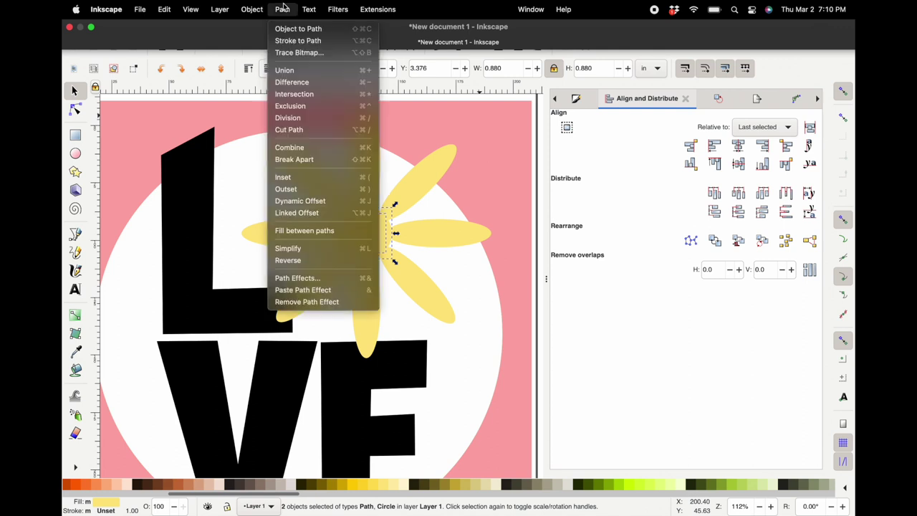
{"action": "left_click", "coordinate": [300, 85]}
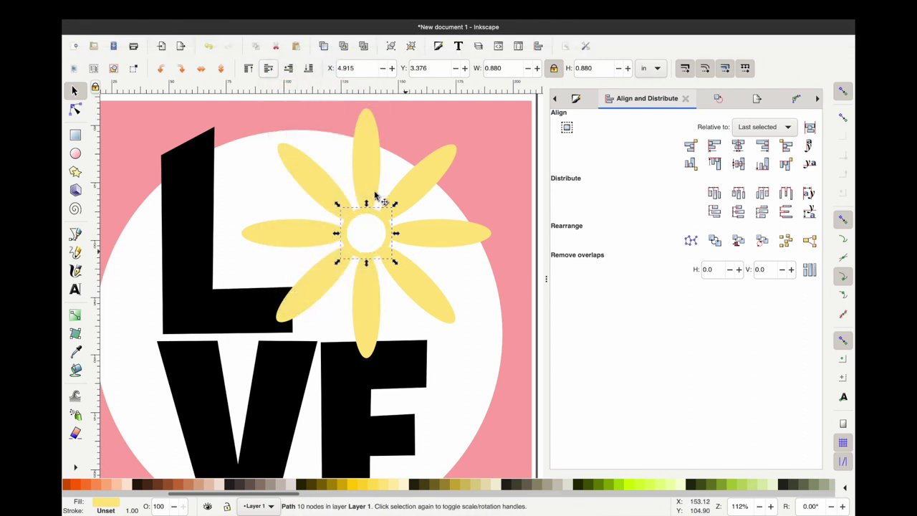
- Unite the centre ring with the eight petals into one flower path with Union
{"action": "left_click", "coordinate": [403, 205], "text": "shift"}
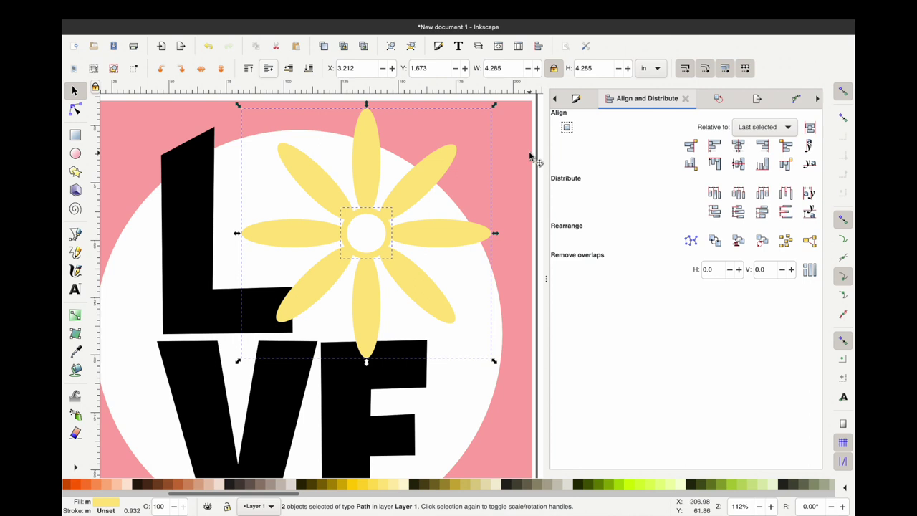
{"action": "mouse_move", "coordinate": [308, 6]}
{"action": "left_click", "coordinate": [279, 9]}
{"action": "left_click", "coordinate": [286, 71]}
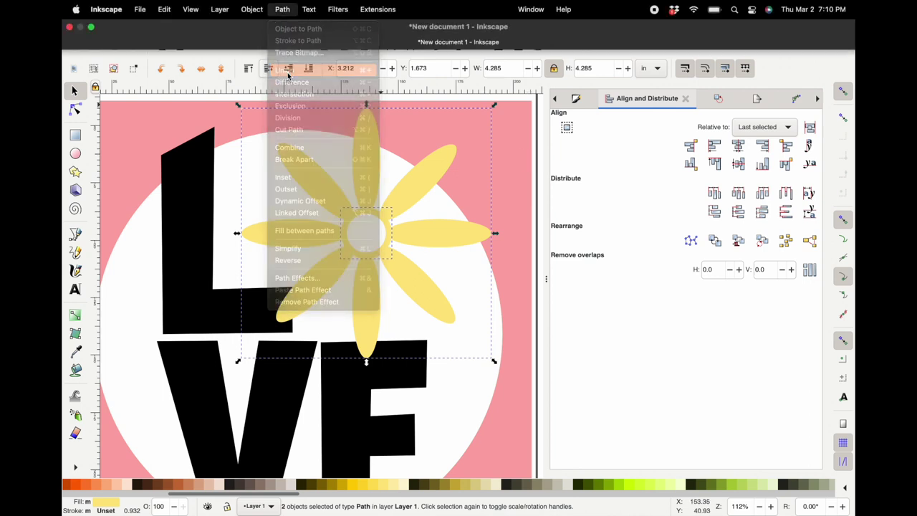
{"action": "right_click", "coordinate": [367, 184]}
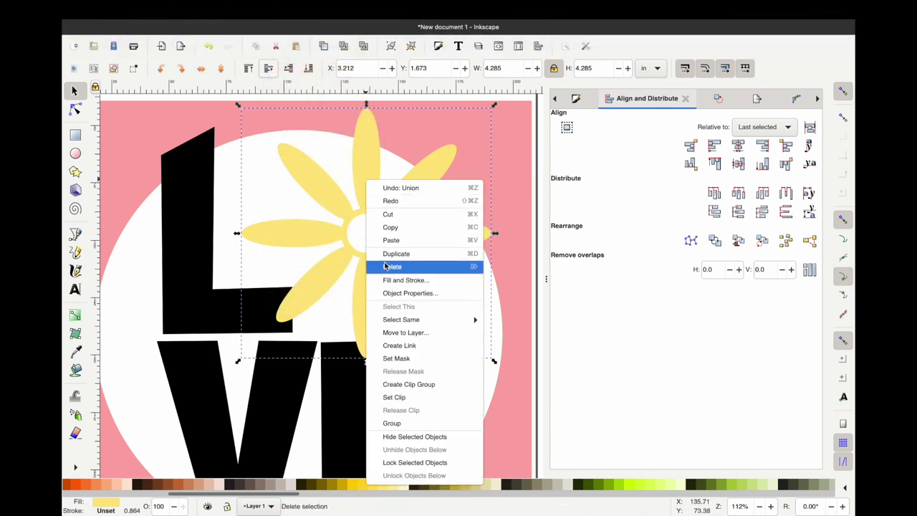
{"action": "left_click", "coordinate": [387, 267]}
{"action": "key", "text": "super+z"}
- Duplicate the yellow flower and fill the copy with light orange
{"action": "right_click", "coordinate": [363, 178]}
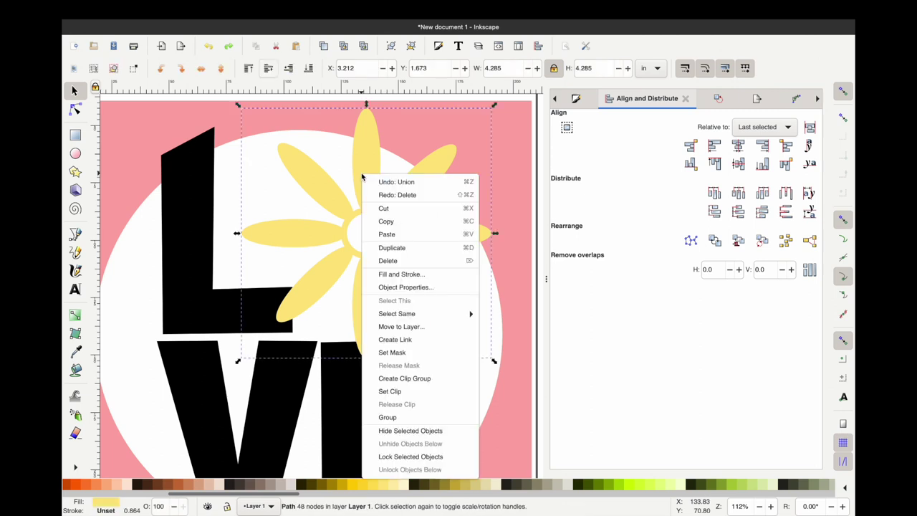
{"action": "left_click", "coordinate": [397, 249]}
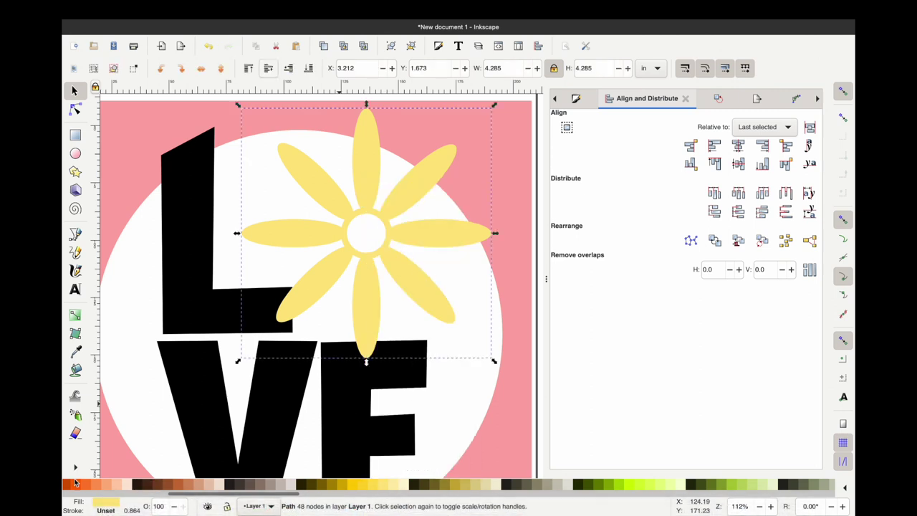
{"action": "left_click", "coordinate": [110, 486]}
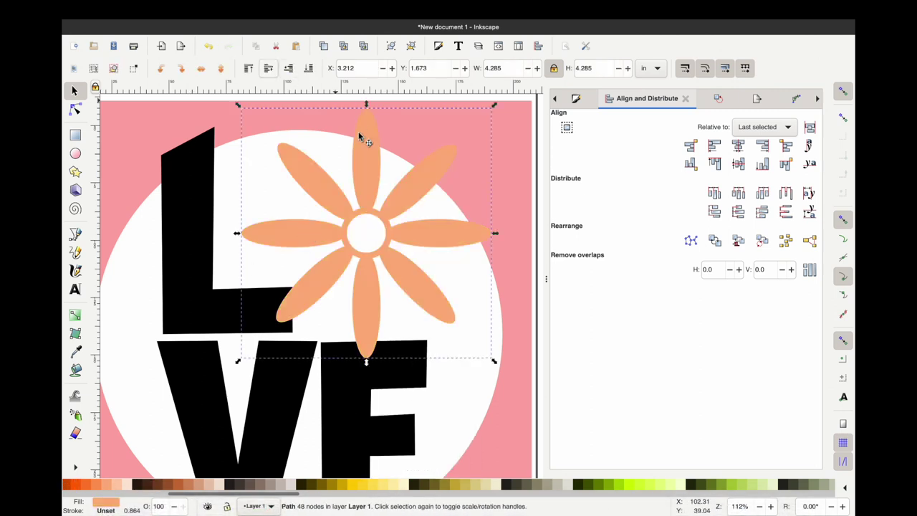
- Rotate the orange flower by 22.5° so its petals sit between the yellow ones
{"action": "left_click", "coordinate": [720, 99]}
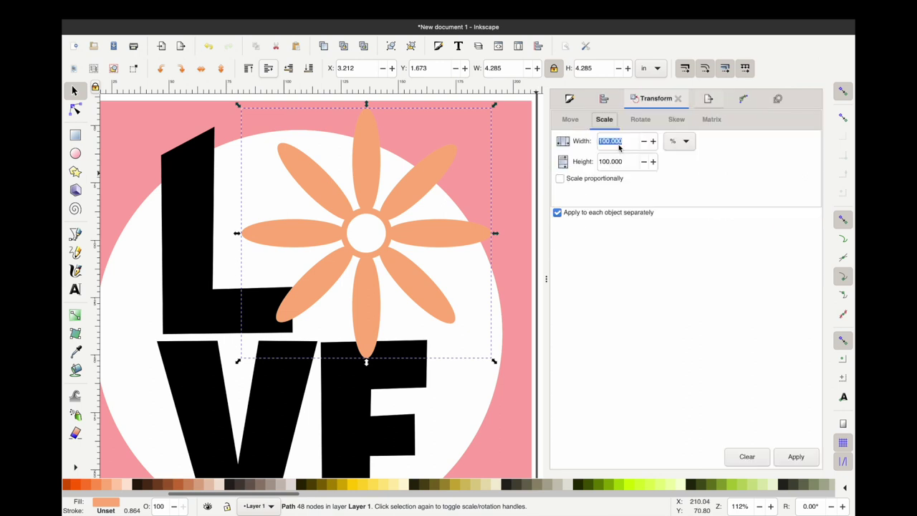
{"action": "left_click", "coordinate": [640, 119]}
{"action": "double_click", "coordinate": [611, 141]}
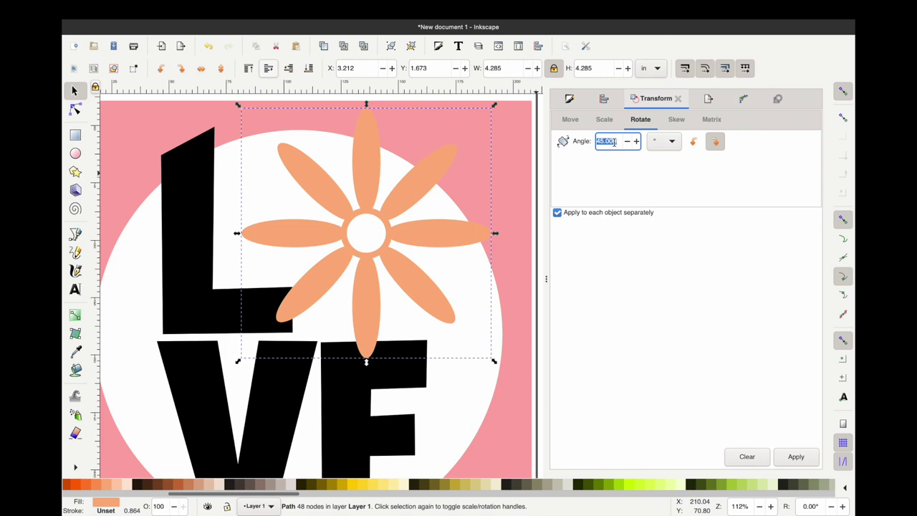
{"action": "key", "text": "Return"}
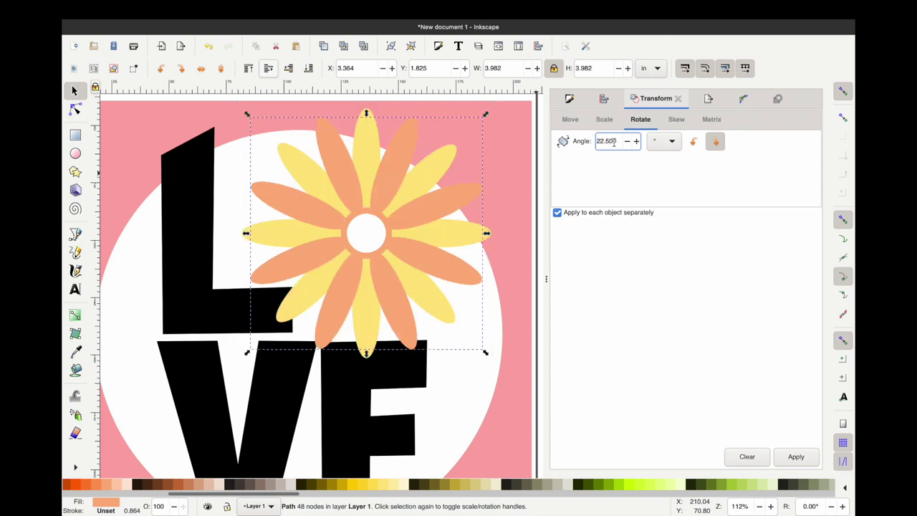
- Duplicate the orange flower and apply Break Apart to the copy, separating its outline from the centre circle
{"action": "left_click", "coordinate": [515, 165]}
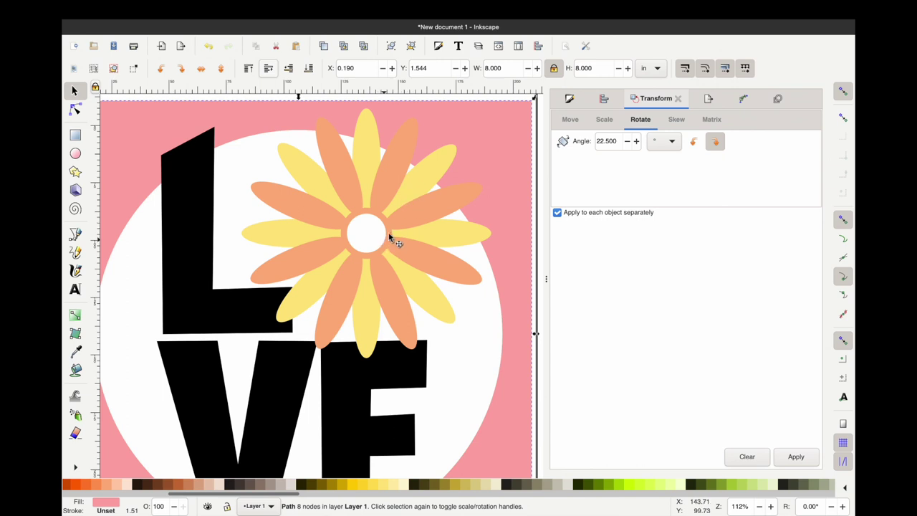
{"action": "left_click", "coordinate": [399, 222]}
{"action": "right_click", "coordinate": [399, 221]}
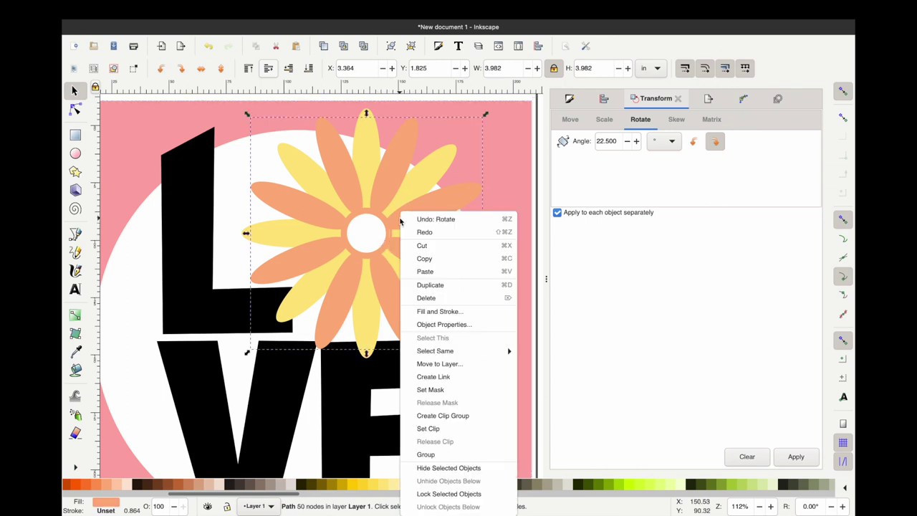
{"action": "left_click", "coordinate": [430, 284]}
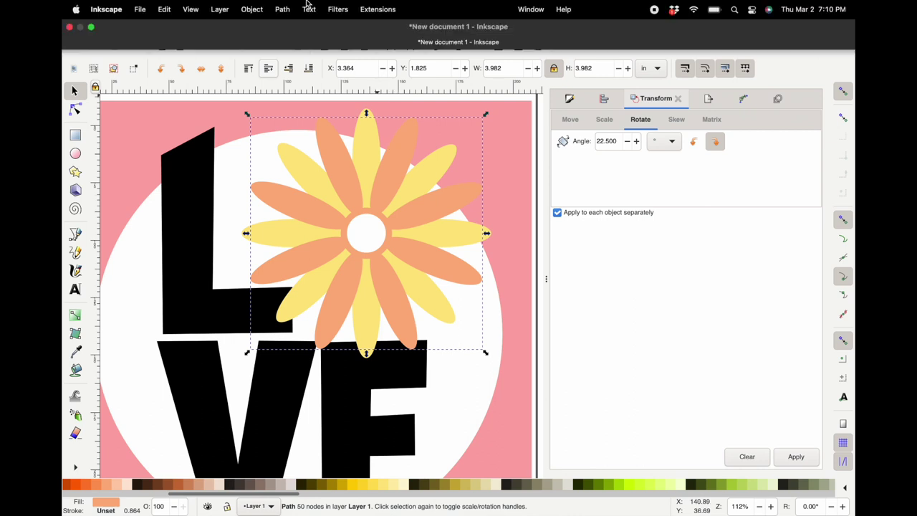
{"action": "left_click", "coordinate": [283, 9]}
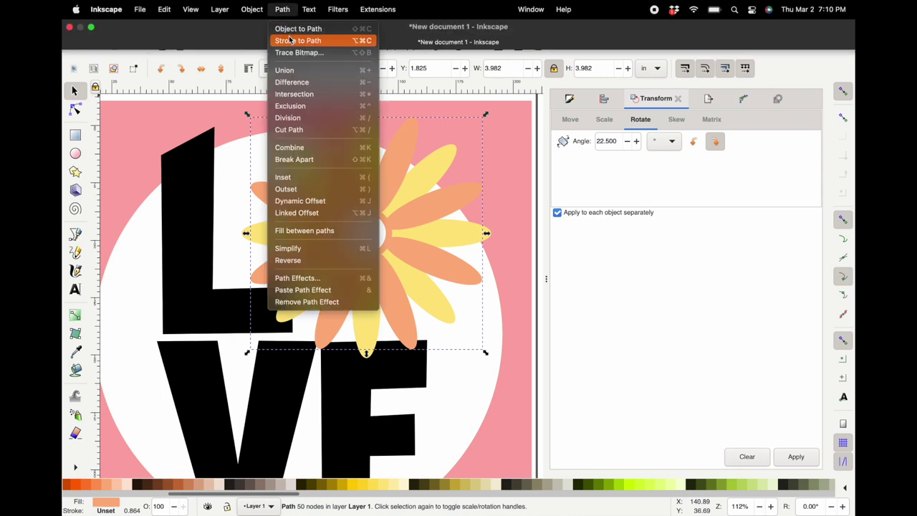
{"action": "left_click", "coordinate": [301, 159]}
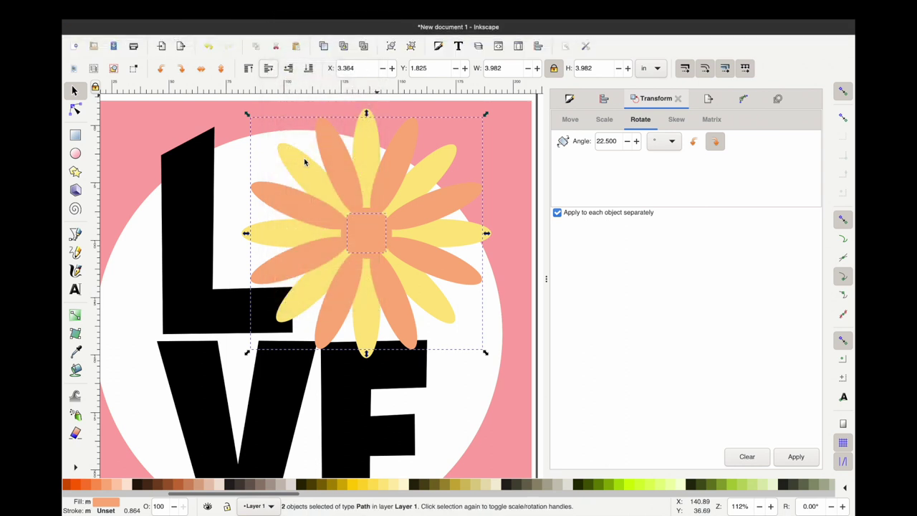
- Remove the small separated centre circle, leaving the solid flower copy without a hole
{"action": "left_click", "coordinate": [500, 259]}
{"action": "left_click", "coordinate": [365, 239]}
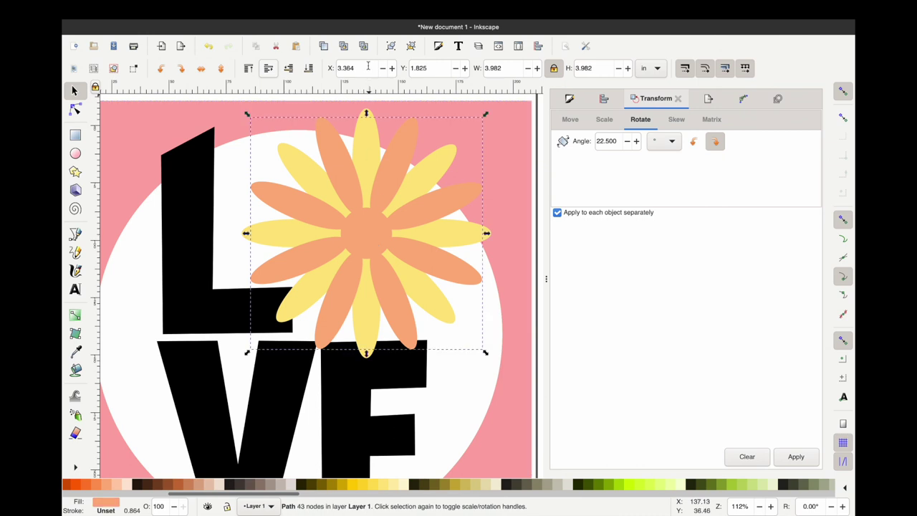
{"action": "left_click", "coordinate": [371, 234], "text": "alt"}
{"action": "key", "text": "Escape"}
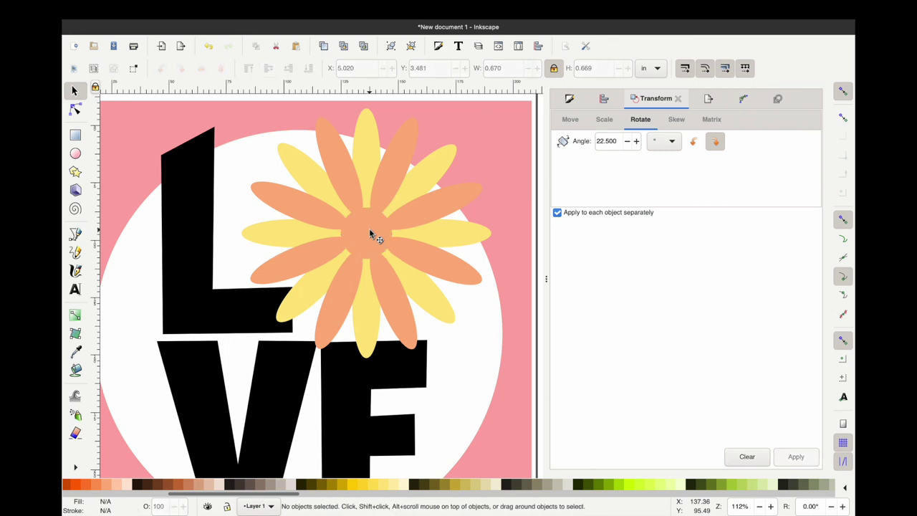
- Fill the solid flower copy with light pink #FFD5D5 and lower it to the bottom of the stack
{"action": "left_click", "coordinate": [371, 237]}
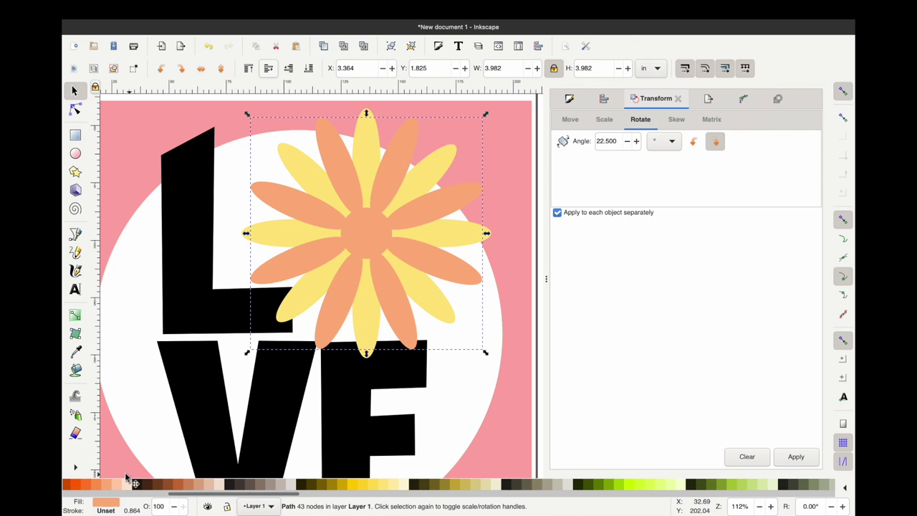
{"action": "scroll", "coordinate": [210, 487], "scroll_direction": "left", "scroll_amount": 5}
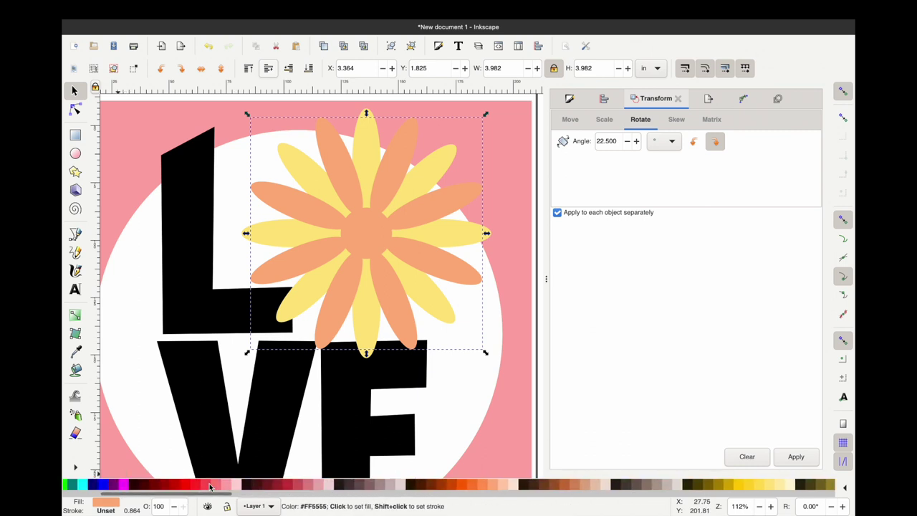
{"action": "left_click", "coordinate": [237, 490]}
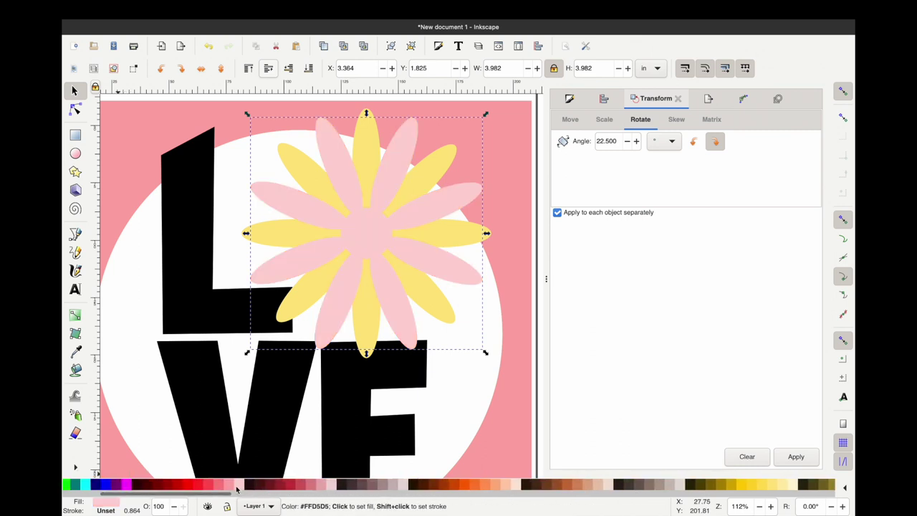
{"action": "left_click", "coordinate": [307, 68]}
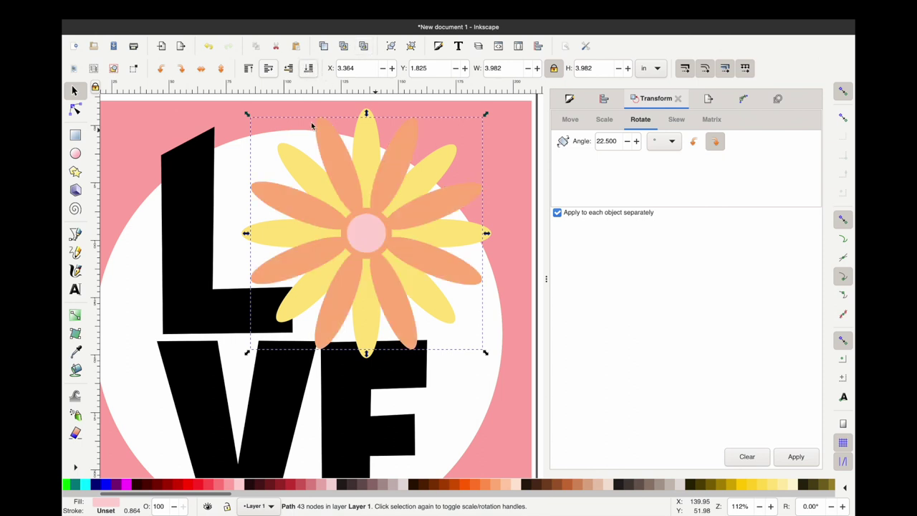
- Fill the letter L with pale yellow
{"action": "scroll", "coordinate": [375, 270], "scroll_direction": "down", "scroll_amount": 2}
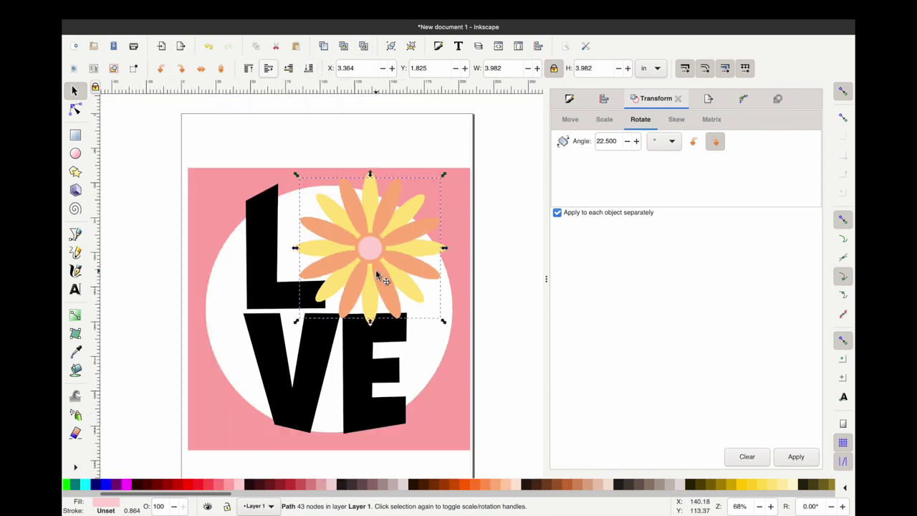
{"action": "scroll", "coordinate": [377, 275], "scroll_direction": "down", "scroll_amount": 1}
{"action": "scroll", "coordinate": [377, 274], "scroll_direction": "right", "scroll_amount": 1}
{"action": "left_click", "coordinate": [246, 261]}
{"action": "scroll", "coordinate": [264, 485], "scroll_direction": "down", "scroll_amount": 10}
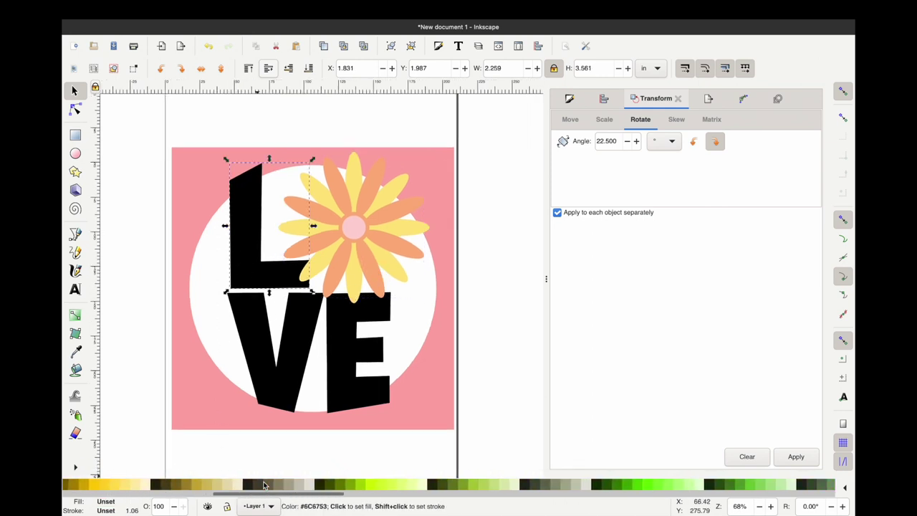
{"action": "scroll", "coordinate": [263, 485], "scroll_direction": "up", "scroll_amount": 5}
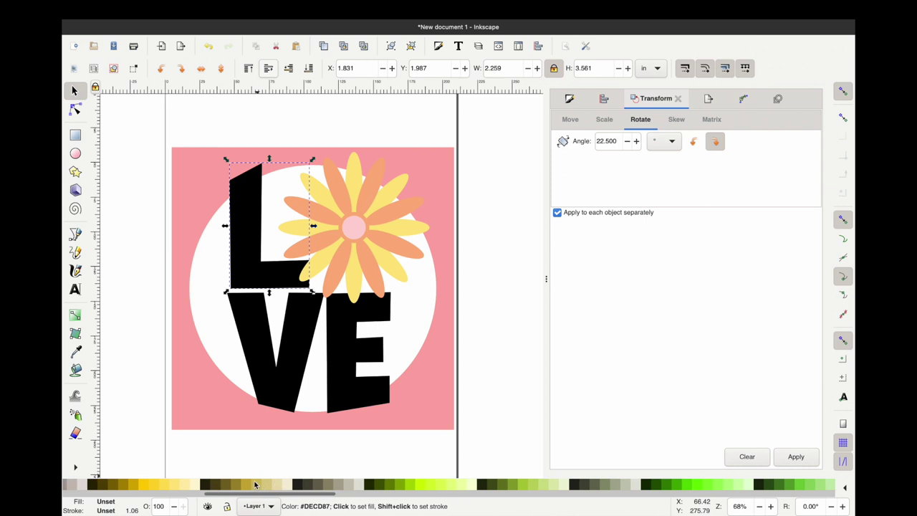
{"action": "left_click", "coordinate": [183, 486]}
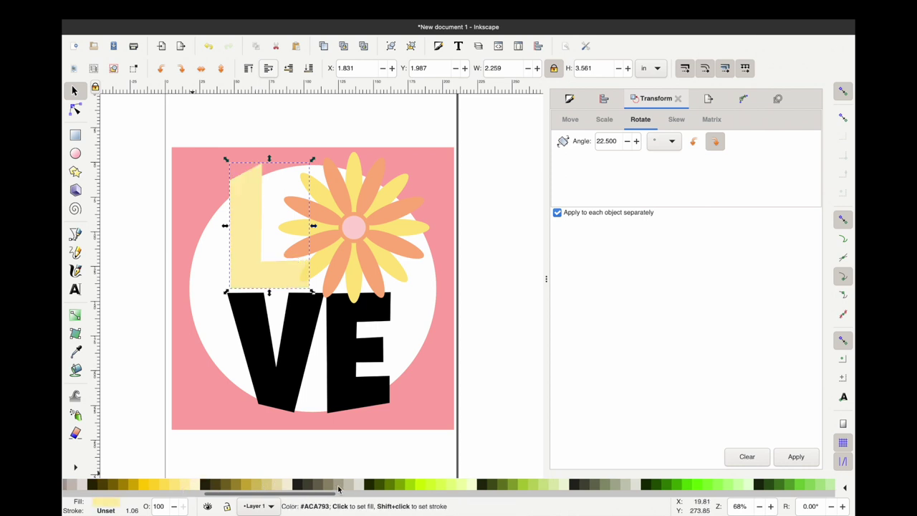
- Fill the letter V with pale mint green
{"action": "scroll", "coordinate": [352, 486], "scroll_direction": "down", "scroll_amount": 6}
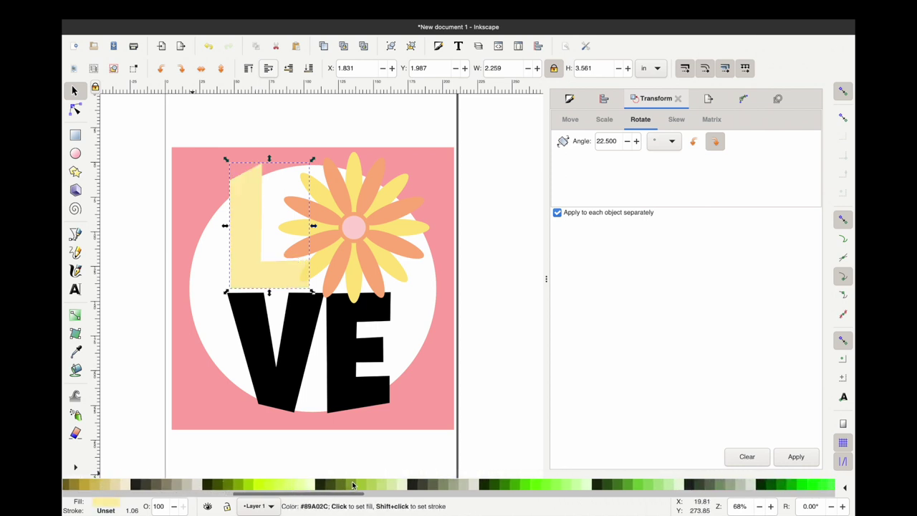
{"action": "scroll", "coordinate": [353, 485], "scroll_direction": "down", "scroll_amount": 3}
{"action": "scroll", "coordinate": [353, 486], "scroll_direction": "down", "scroll_amount": 5}
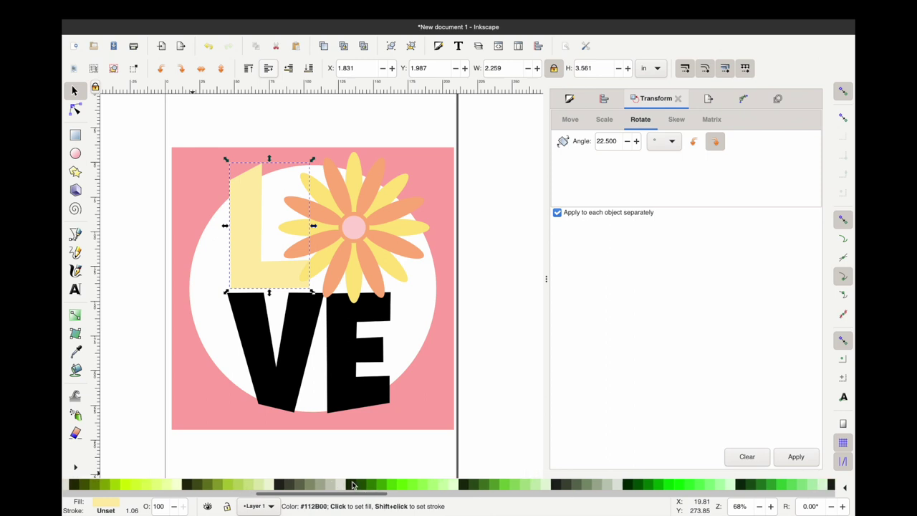
{"action": "scroll", "coordinate": [538, 492], "scroll_direction": "down", "scroll_amount": 5}
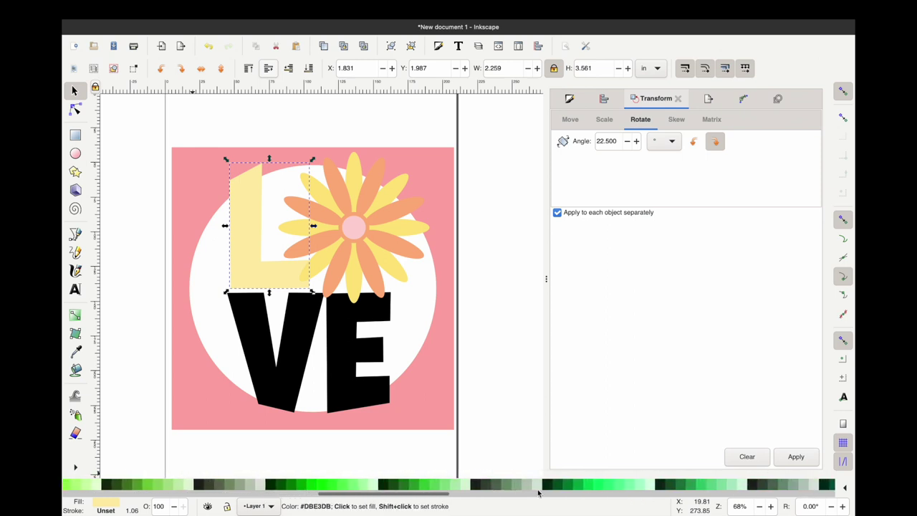
{"action": "left_click", "coordinate": [300, 354]}
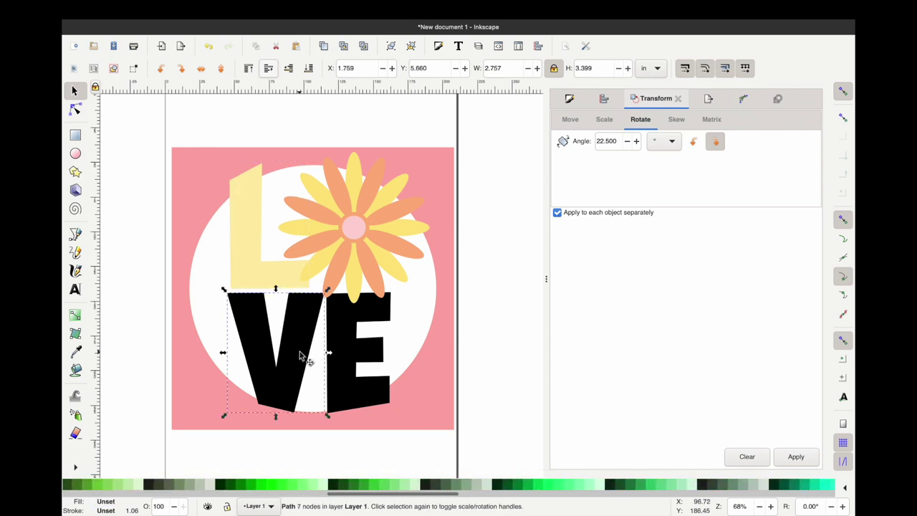
{"action": "scroll", "coordinate": [547, 487], "scroll_direction": "down", "scroll_amount": 1}
{"action": "scroll", "coordinate": [547, 487], "scroll_direction": "down", "scroll_amount": 2}
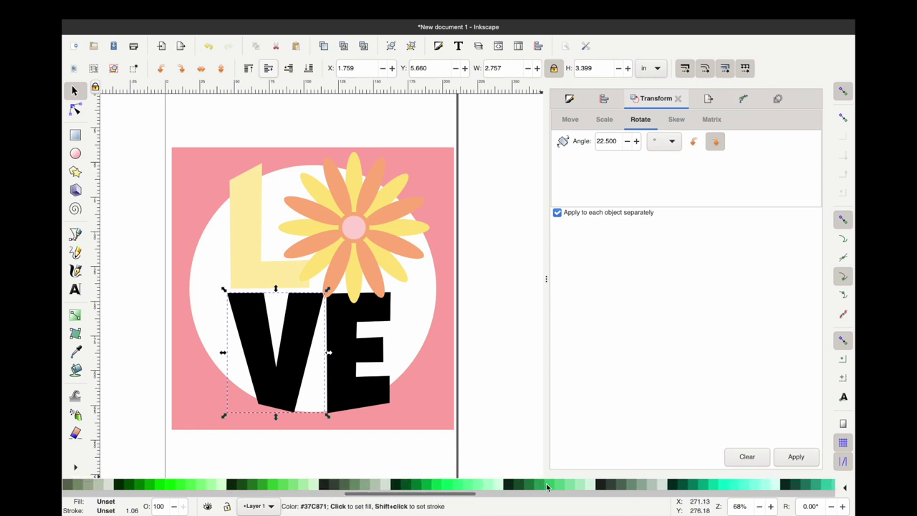
{"action": "left_click", "coordinate": [492, 485]}
- Fill the letter E with light blue #D7E3F4
{"action": "left_click", "coordinate": [351, 367]}
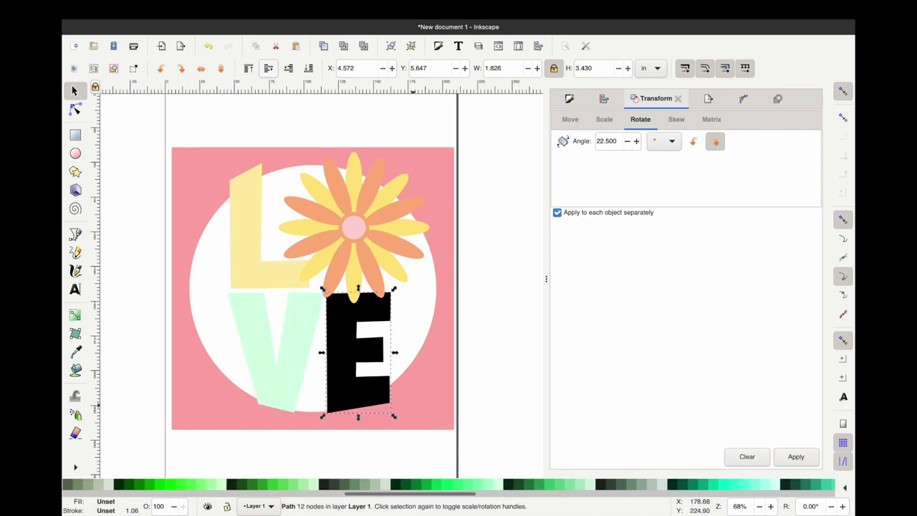
{"action": "scroll", "coordinate": [602, 488], "scroll_direction": "right", "scroll_amount": 3}
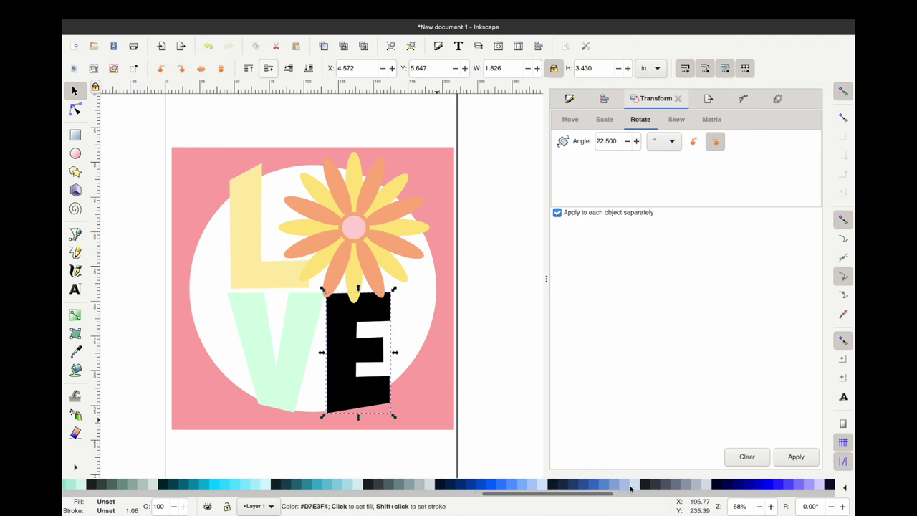
{"action": "left_click", "coordinate": [631, 487]}
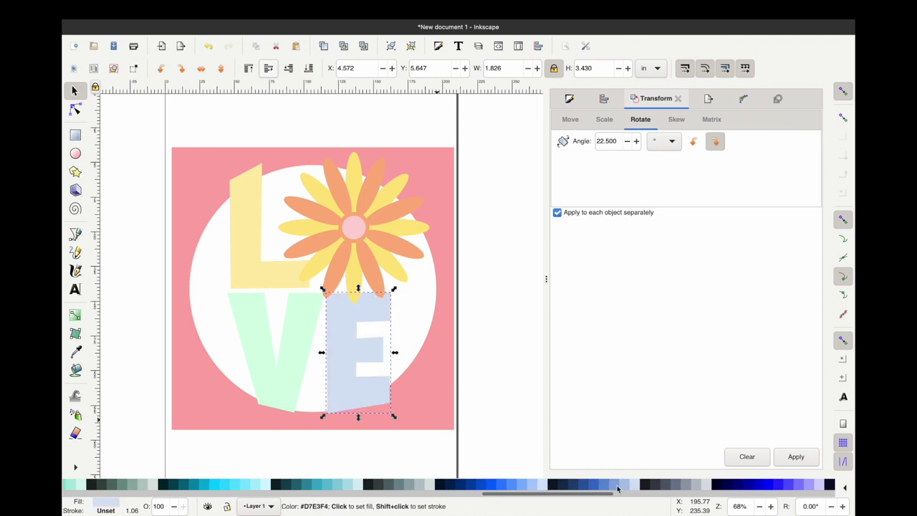
- Unite the pink square frame with the orange flower into one path with Union
{"action": "left_click", "coordinate": [440, 280]}
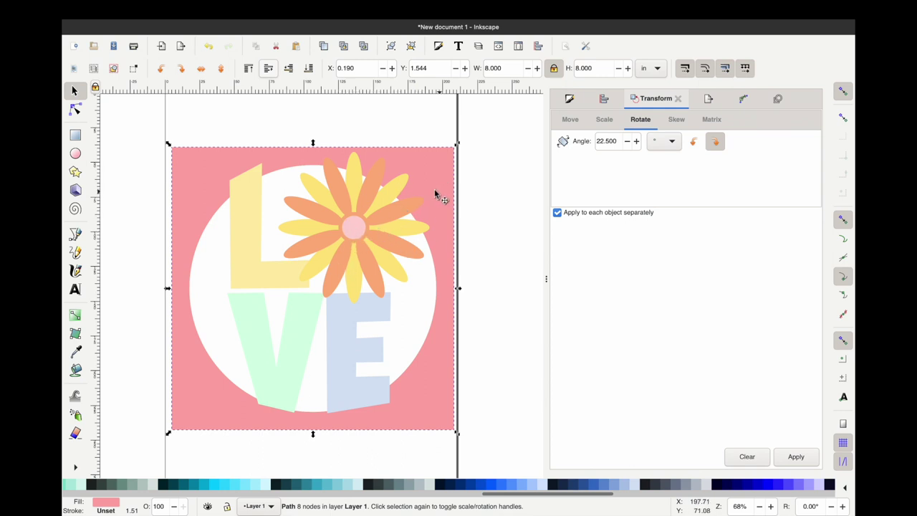
{"action": "left_click", "coordinate": [462, 192]}
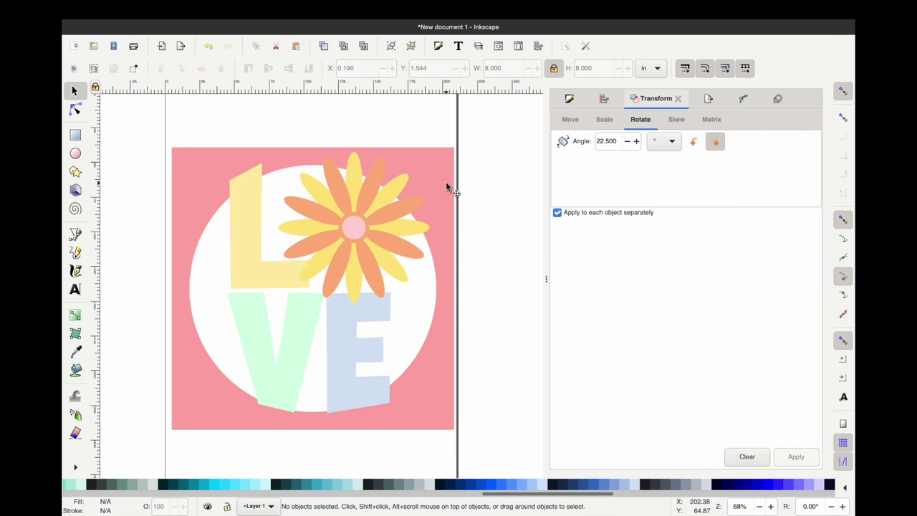
{"action": "left_click", "coordinate": [433, 195]}
{"action": "left_click", "coordinate": [406, 218], "text": "shift"}
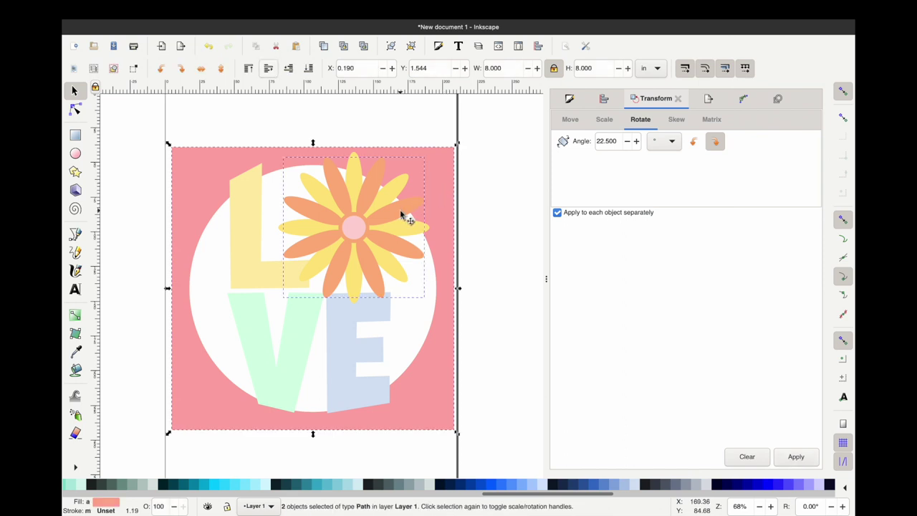
{"action": "mouse_move", "coordinate": [331, 40]}
{"action": "left_click", "coordinate": [283, 9]}
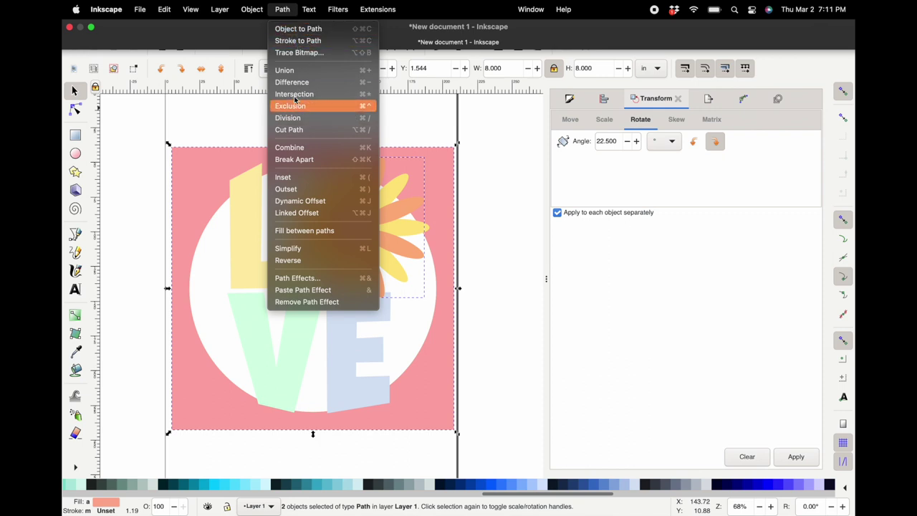
{"action": "left_click", "coordinate": [303, 72]}
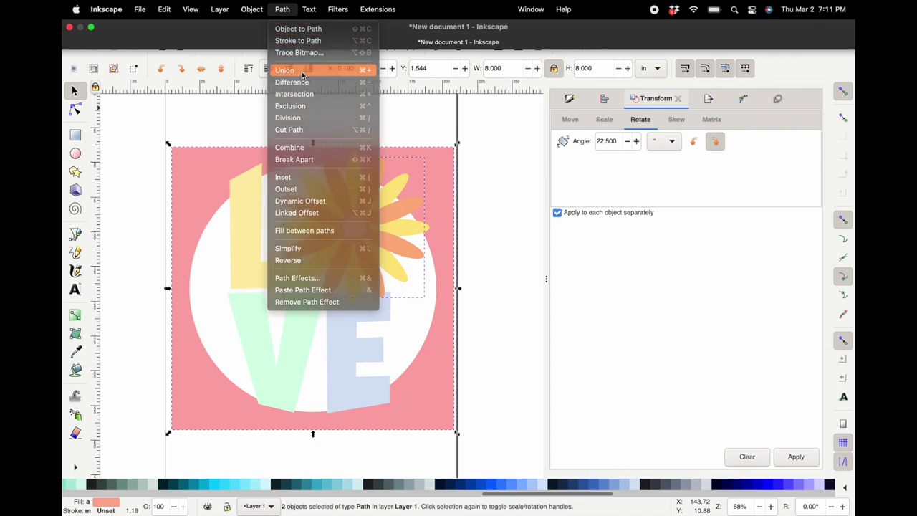
- Raise the merged pink frame to the top of the stack and duplicate it
{"action": "left_click", "coordinate": [488, 181]}
{"action": "left_click", "coordinate": [423, 184]}
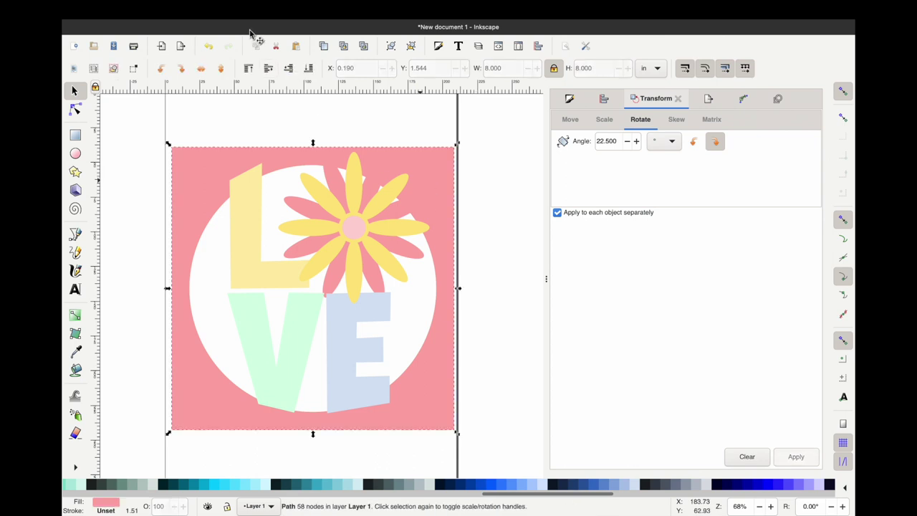
{"action": "left_click", "coordinate": [248, 68]}
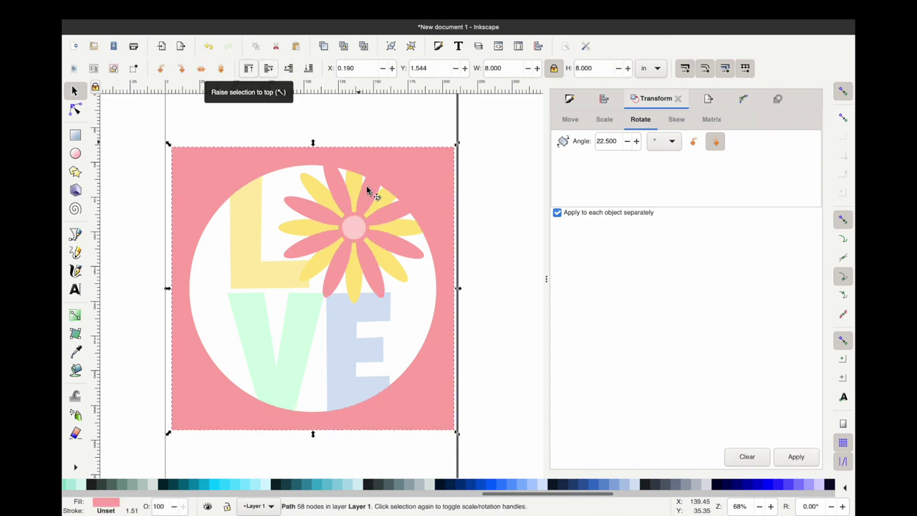
{"action": "scroll", "coordinate": [433, 188], "scroll_direction": "up", "scroll_amount": 1}
{"action": "right_click", "coordinate": [433, 188]}
{"action": "left_click", "coordinate": [463, 260]}
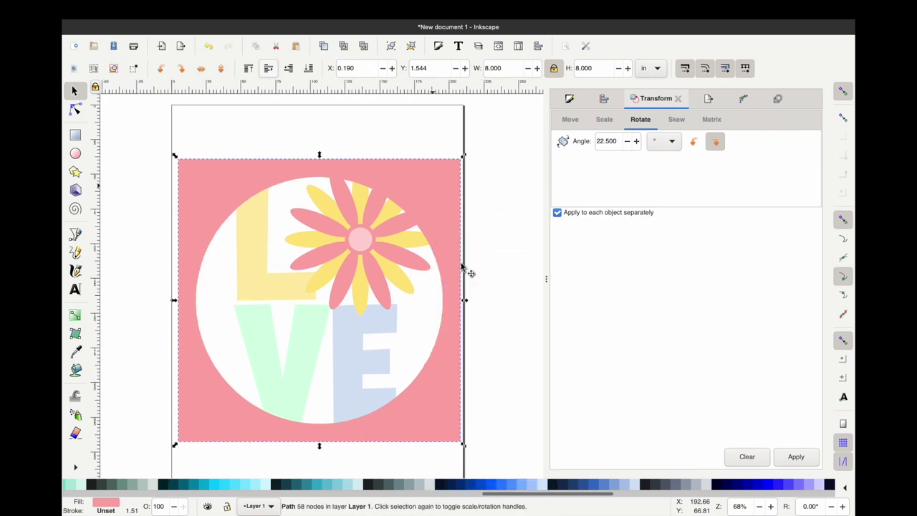
- Unite the duplicated pink frame with the yellow flower into one path with Union
{"action": "left_click", "coordinate": [516, 211]}
{"action": "left_click", "coordinate": [429, 180]}
{"action": "left_click", "coordinate": [413, 245], "text": "shift"}
{"action": "mouse_move", "coordinate": [316, 5]}
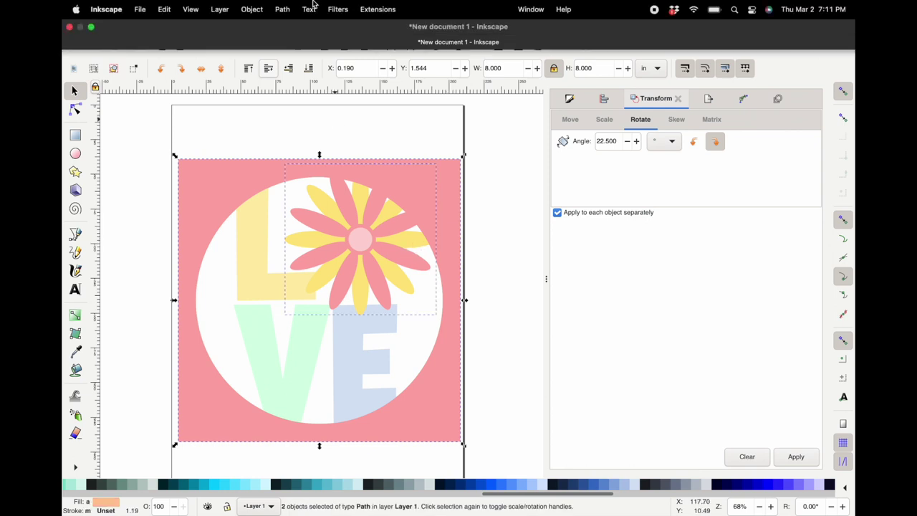
{"action": "left_click", "coordinate": [283, 9]}
{"action": "left_click", "coordinate": [286, 70]}
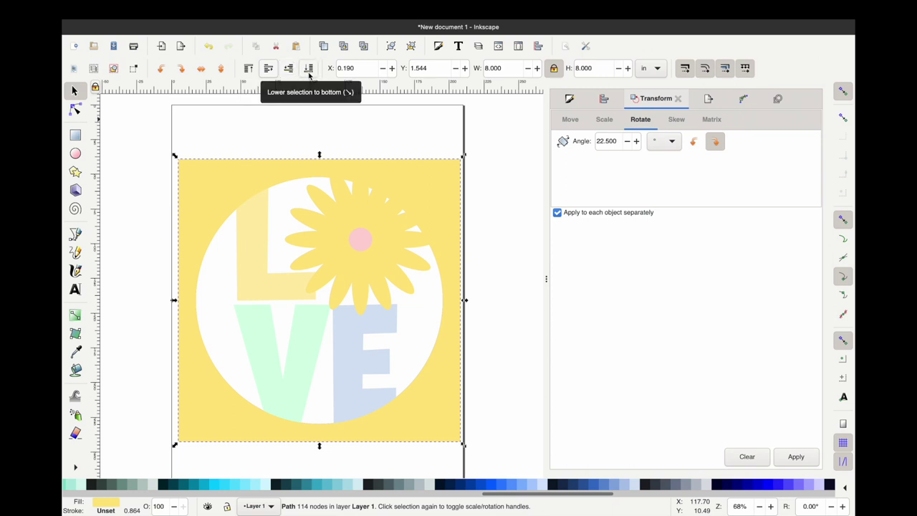
- Duplicate the merged yellow frame and flower shape
{"action": "left_click", "coordinate": [308, 68]}
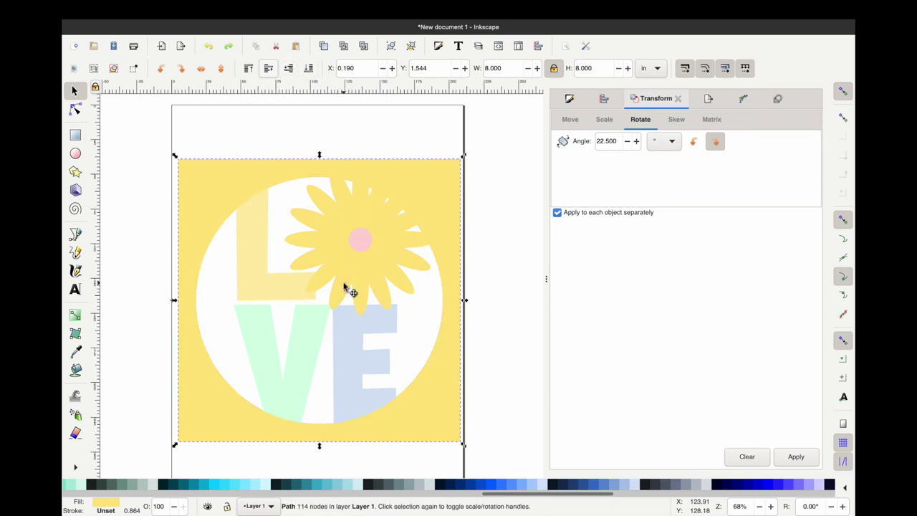
{"action": "right_click", "coordinate": [429, 192]}
{"action": "left_click", "coordinate": [456, 264]}
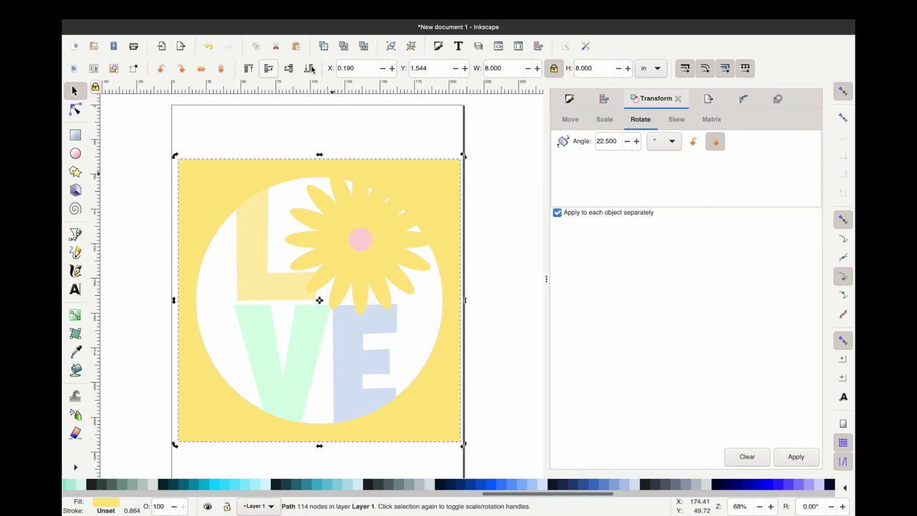
- Unite the duplicated yellow frame with the pink circle at the flower's centre into one path with Union
{"action": "left_click", "coordinate": [361, 244], "text": "shift"}
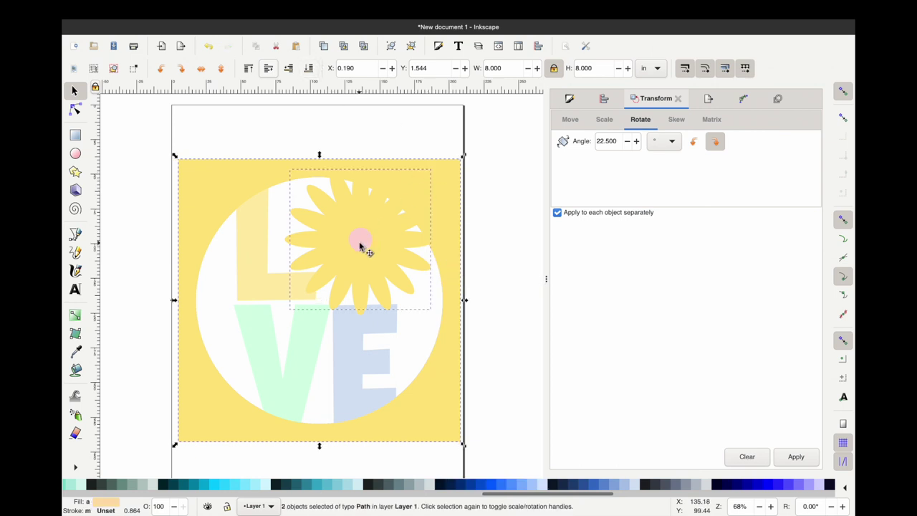
{"action": "right_click", "coordinate": [359, 245]}
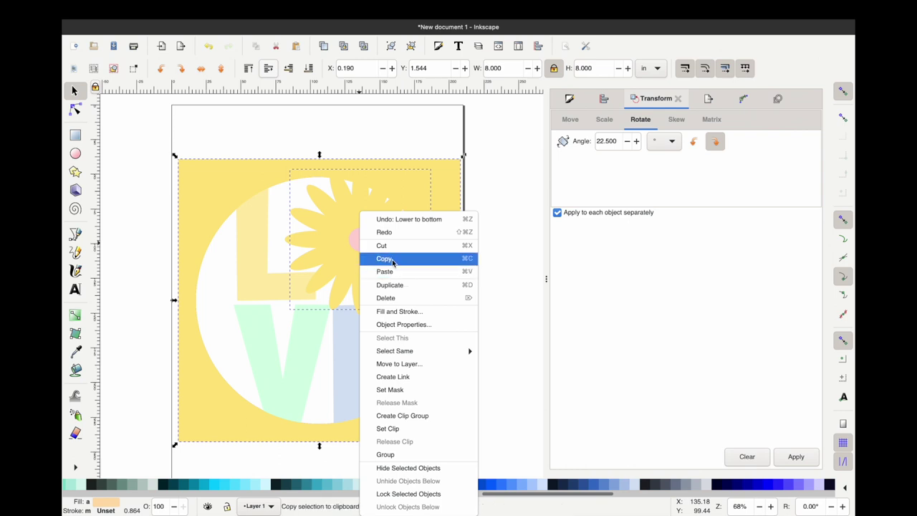
{"action": "left_click", "coordinate": [283, 8]}
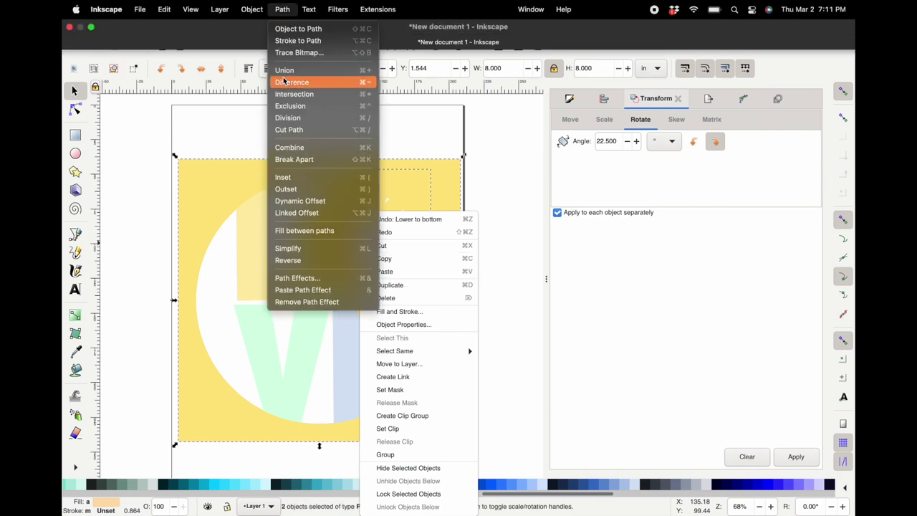
{"action": "left_click", "coordinate": [285, 70]}
{"action": "left_click", "coordinate": [496, 255]}
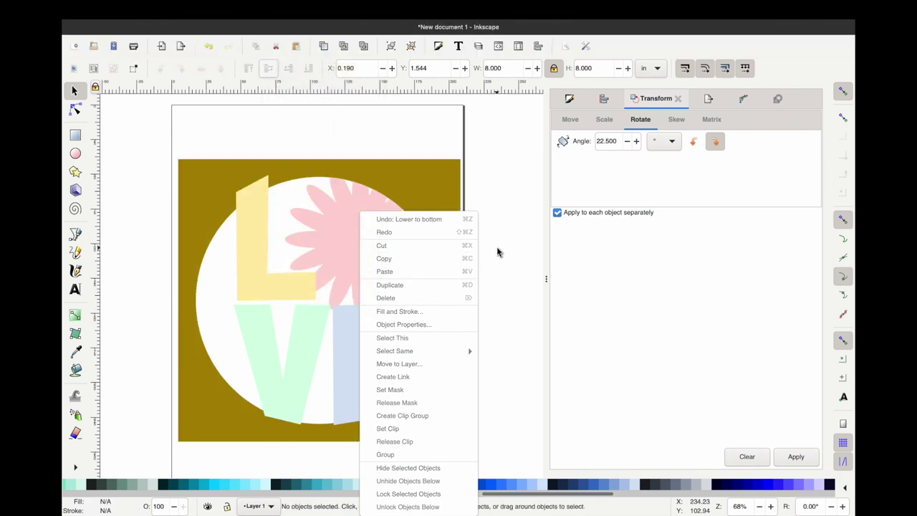
- Duplicate the merged pink frame and flower shape and send one copy to the bottom of the stack
{"action": "left_click", "coordinate": [247, 210]}
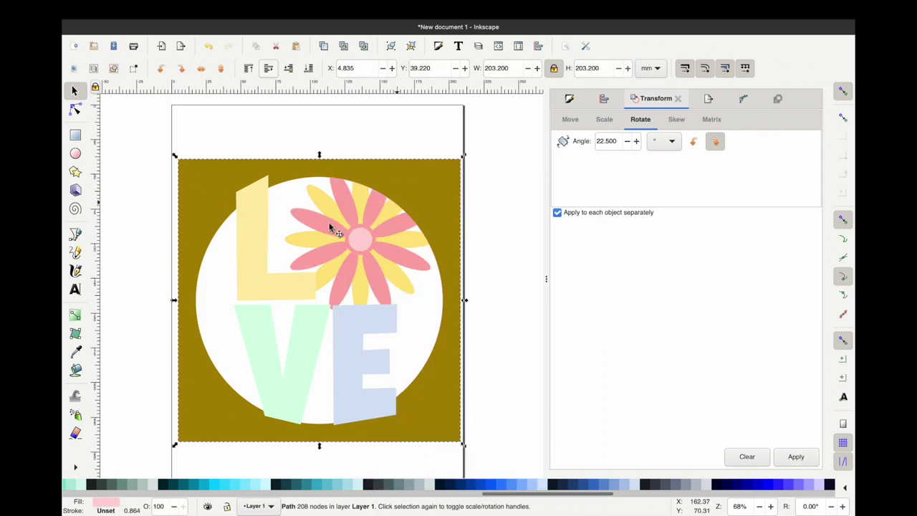
{"action": "key", "text": "ctrl+z"}
{"action": "left_click", "coordinate": [378, 234]}
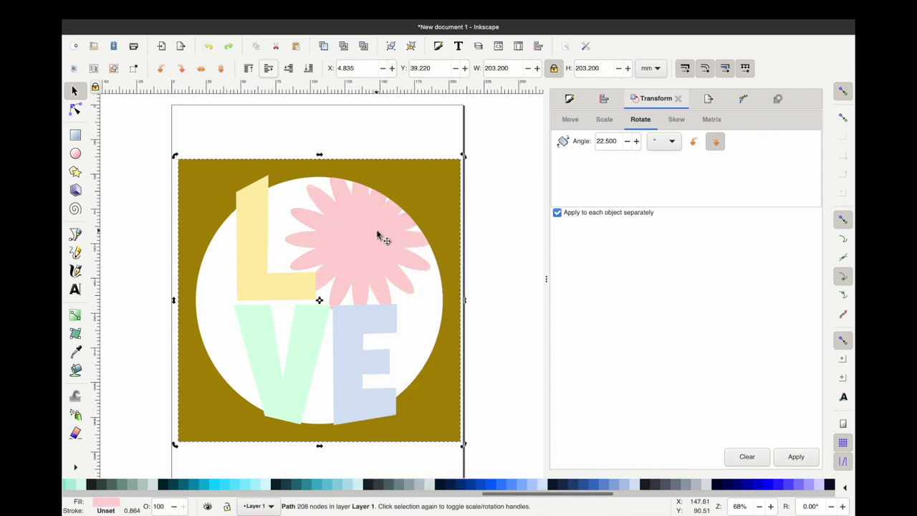
{"action": "right_click", "coordinate": [378, 236]}
{"action": "left_click", "coordinate": [422, 284]}
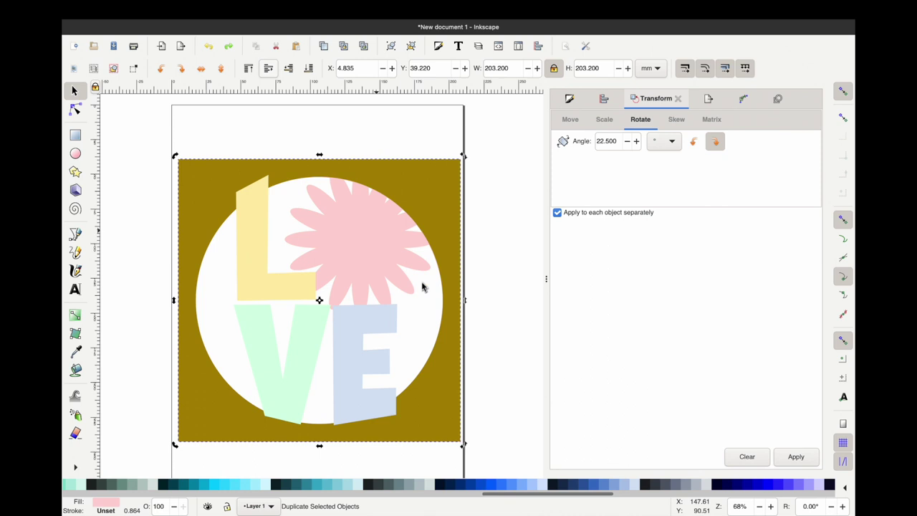
{"action": "left_click", "coordinate": [370, 239]}
{"action": "left_click", "coordinate": [309, 69]}
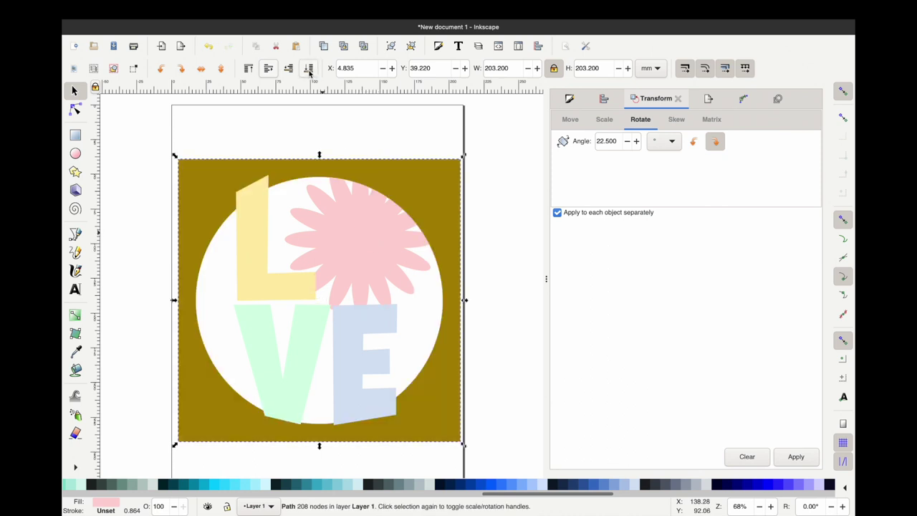
- Raise the merged pink frame and flower shape to the top of the stack
{"action": "left_click", "coordinate": [251, 220], "text": "shift"}
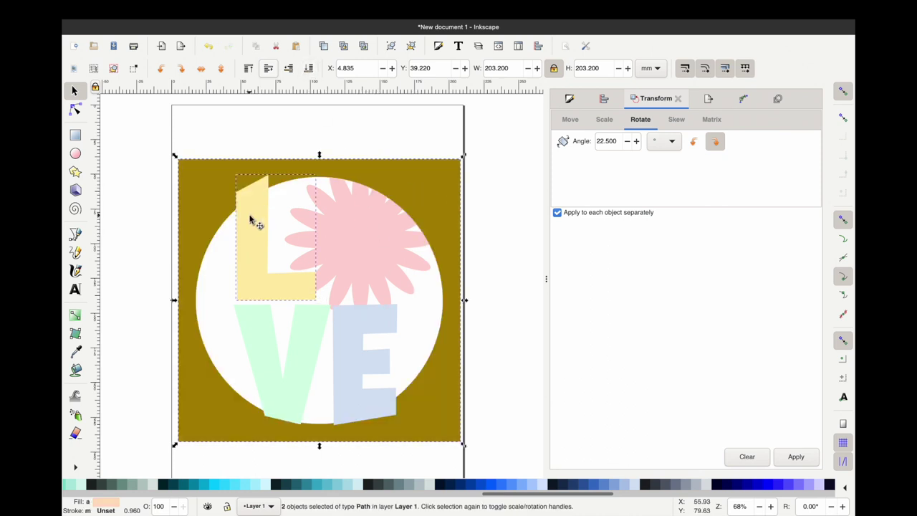
{"action": "left_click", "coordinate": [492, 198]}
{"action": "left_click", "coordinate": [351, 248]}
{"action": "left_click", "coordinate": [249, 68]}
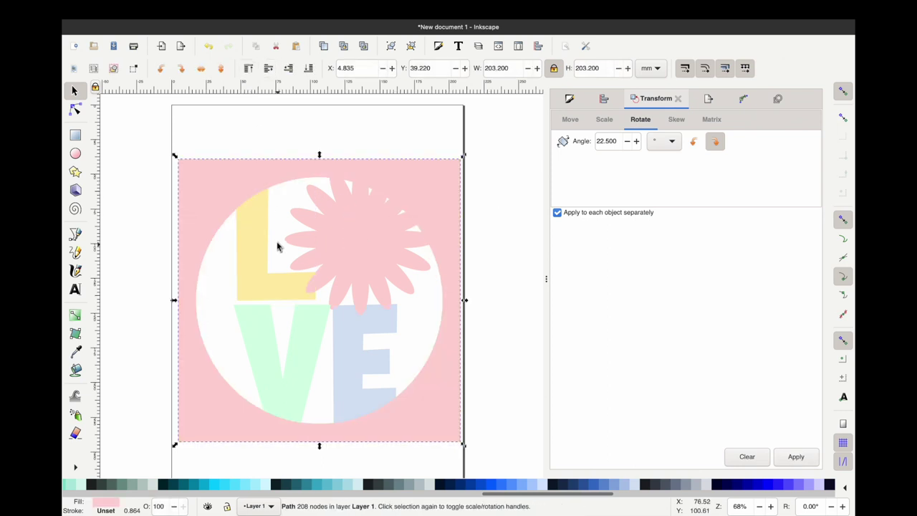
- Unite the pink frame with the yellow letter L into one path with Union
{"action": "left_click", "coordinate": [471, 237]}
{"action": "left_click", "coordinate": [333, 251]}
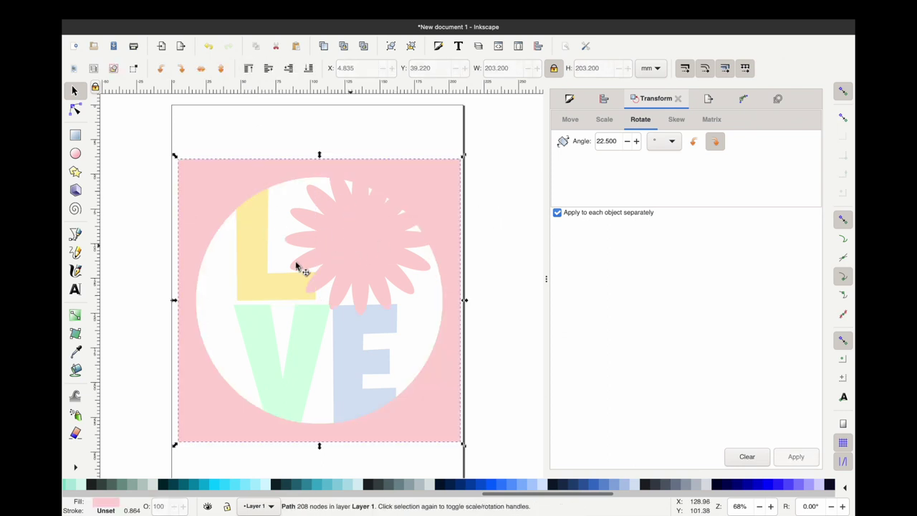
{"action": "left_click", "coordinate": [248, 258], "text": "shift"}
{"action": "left_click", "coordinate": [283, 9]}
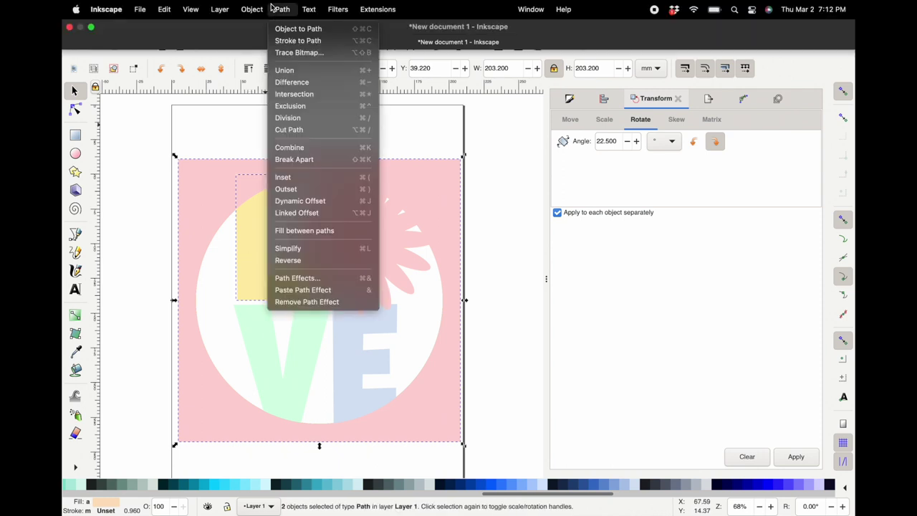
{"action": "left_click", "coordinate": [292, 69]}
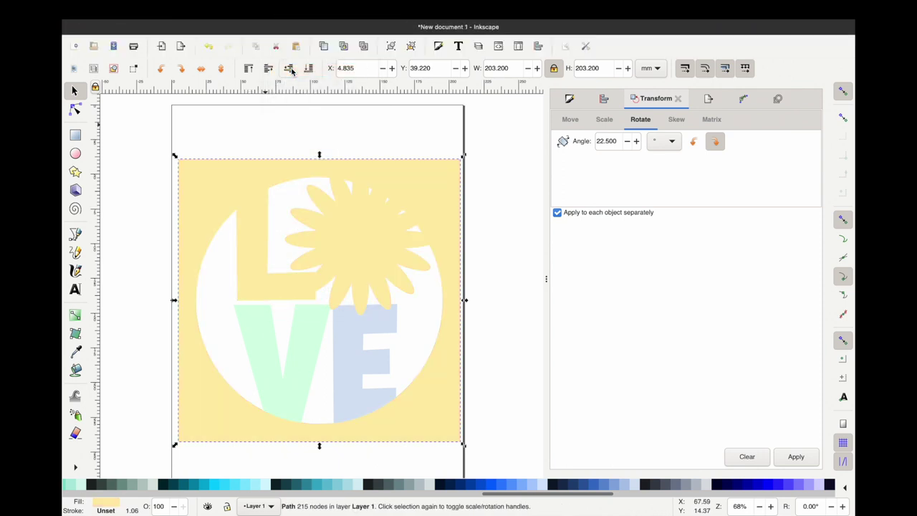
- Duplicate the merged frame, flower and L shape and send one copy to the bottom of the stack
{"action": "right_click", "coordinate": [414, 213]}
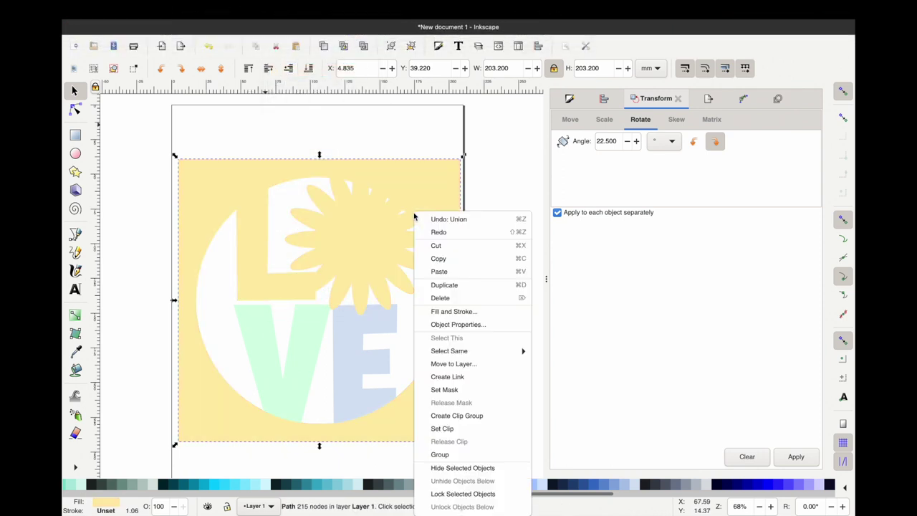
{"action": "left_click", "coordinate": [455, 286]}
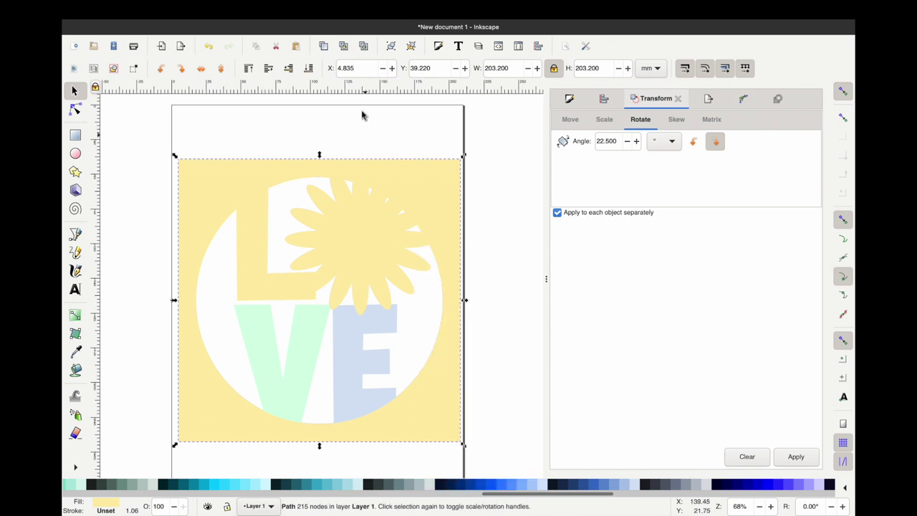
{"action": "left_click", "coordinate": [309, 68]}
{"action": "left_click", "coordinate": [355, 249]}
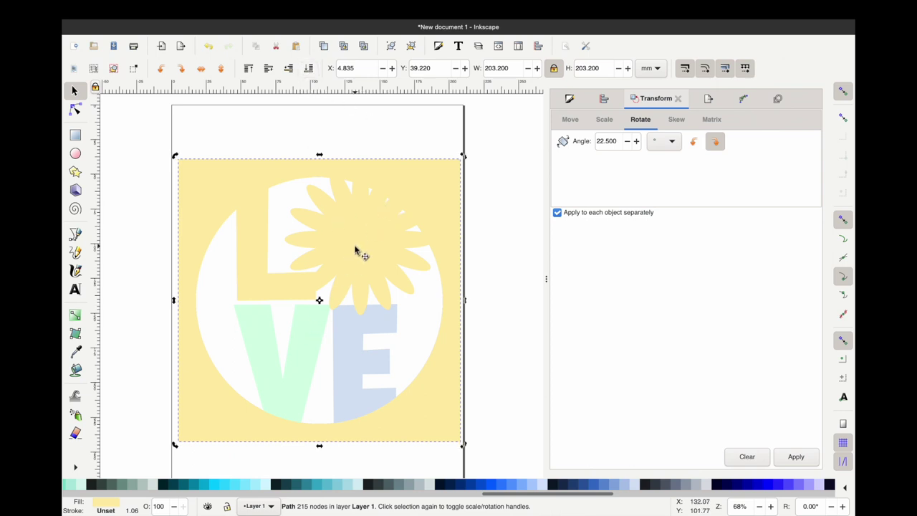
{"action": "left_click_drag", "start_coordinate": [360, 245], "coordinate": [468, 243]}
{"action": "key", "text": "ctrl+z"}
{"action": "key", "text": "Escape"}
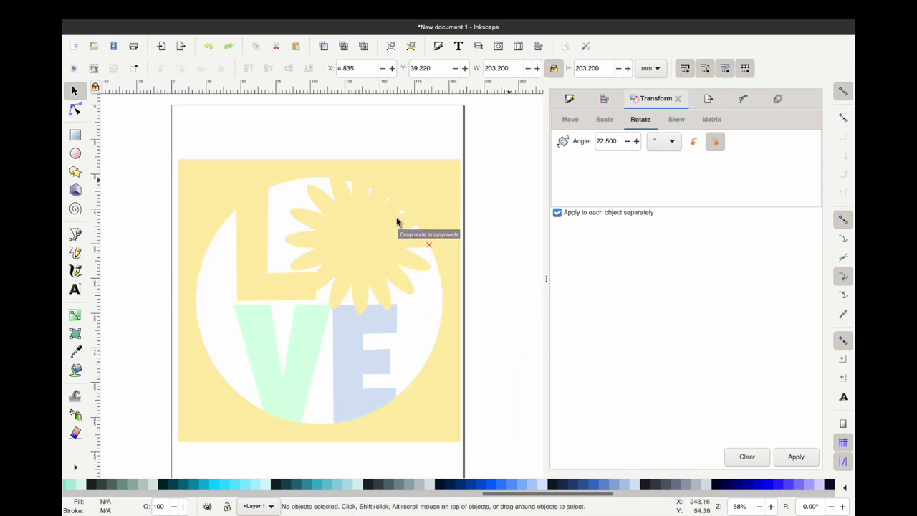
- Unite the pale yellow frame with the green letter V into one path with Union
{"action": "left_click", "coordinate": [334, 290]}
{"action": "left_click", "coordinate": [310, 332], "text": "shift"}
{"action": "right_click", "coordinate": [308, 329]}
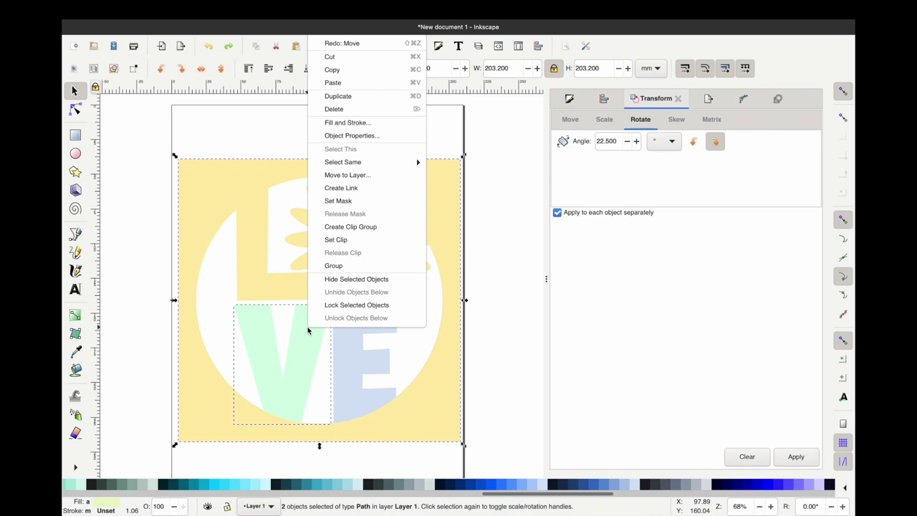
{"action": "left_click", "coordinate": [285, 10]}
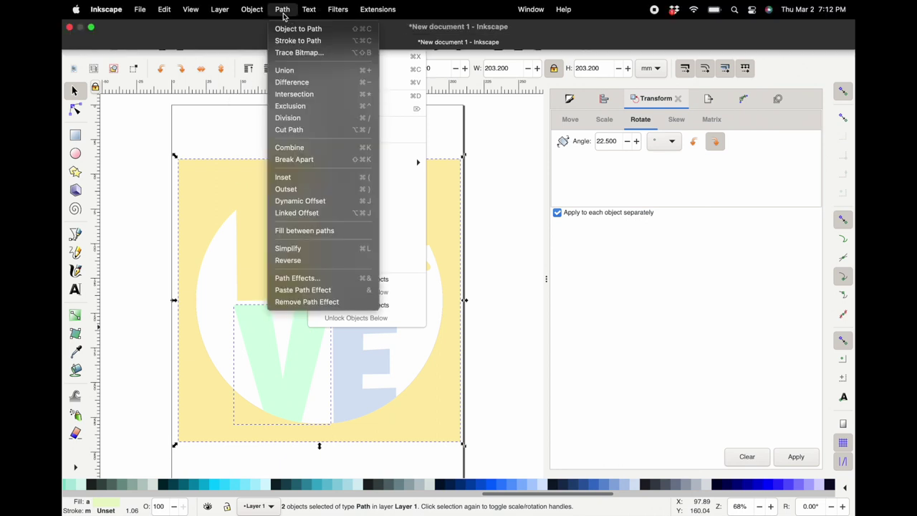
{"action": "left_click", "coordinate": [300, 72]}
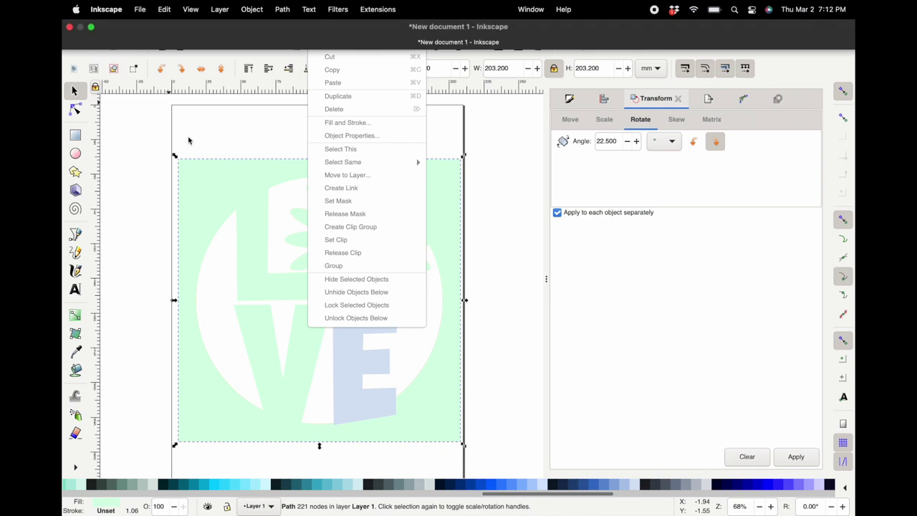
{"action": "left_click", "coordinate": [493, 341]}
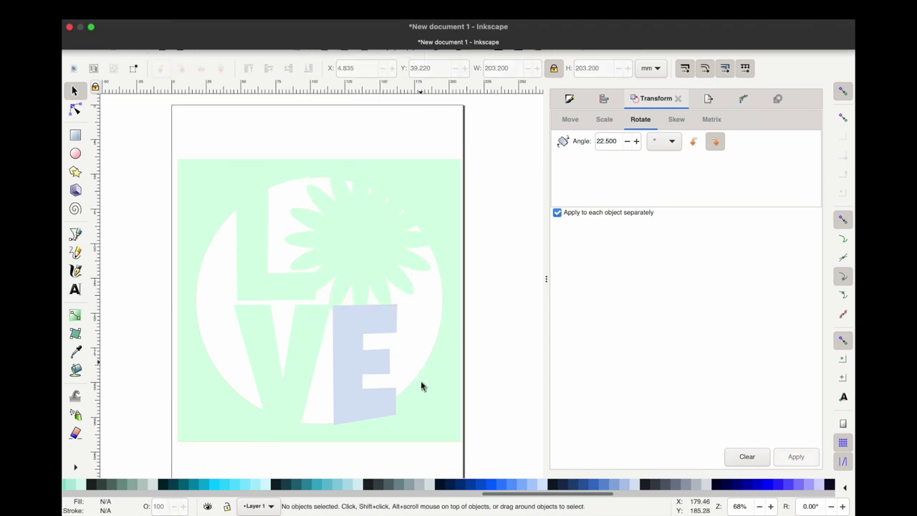
{"action": "left_click", "coordinate": [423, 386]}
{"action": "left_click_drag", "start_coordinate": [433, 208], "coordinate": [483, 196]}
{"action": "key", "text": "ctrl+z"}
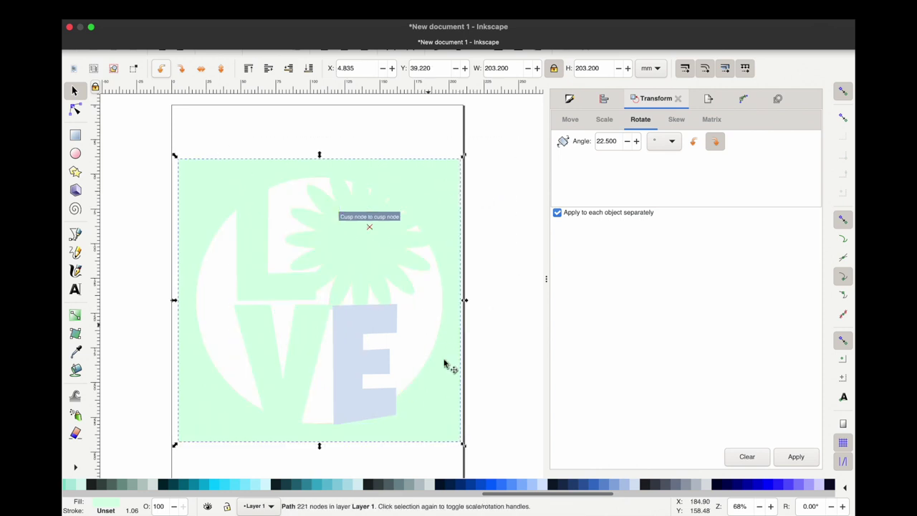
- Unite the pale green frame with the blue letter E into one path with Union
{"action": "left_click", "coordinate": [376, 389], "text": "shift"}
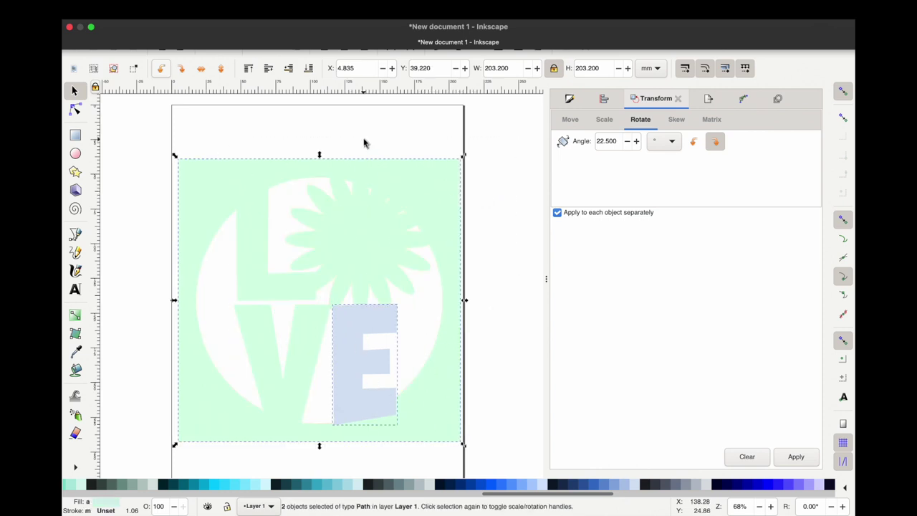
{"action": "left_click", "coordinate": [282, 9]}
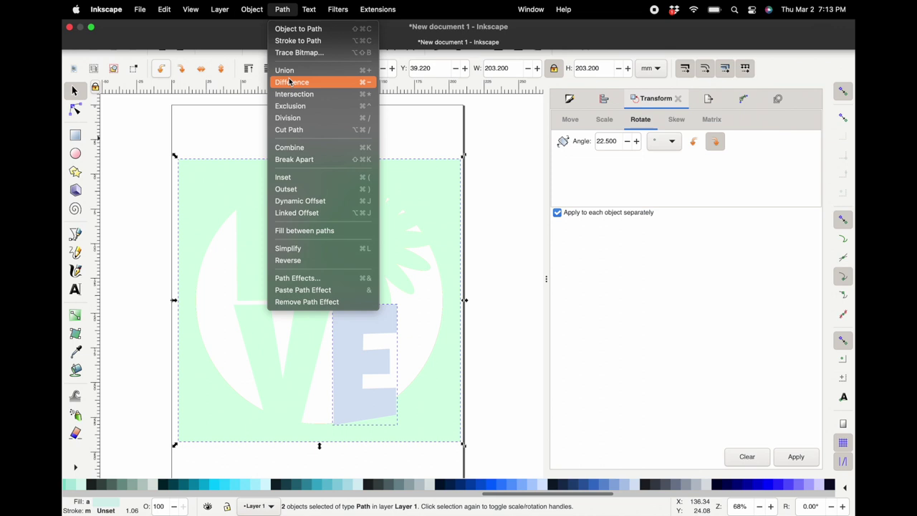
{"action": "left_click", "coordinate": [289, 72]}
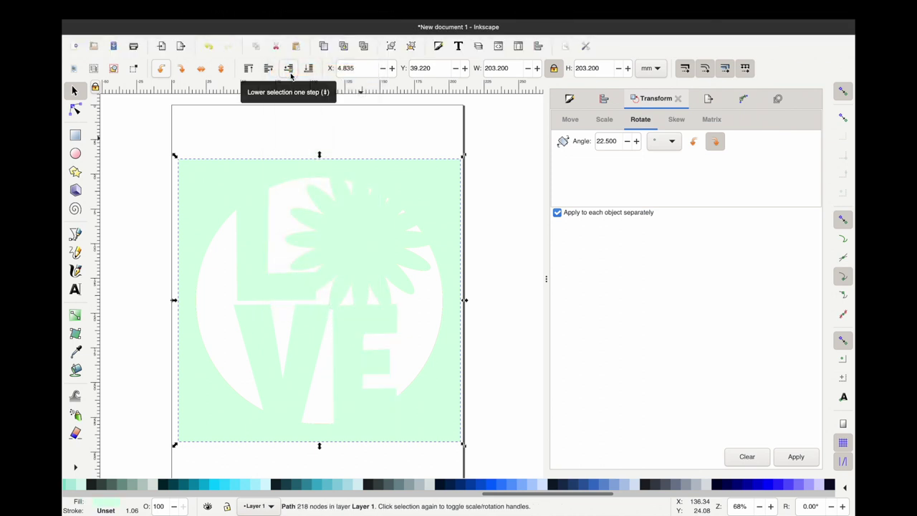
{"action": "left_click", "coordinate": [491, 211]}
- Duplicate the merged pale green frame that contains the flower and all the letters
{"action": "left_click", "coordinate": [415, 201]}
{"action": "right_click", "coordinate": [415, 202]}
{"action": "left_click", "coordinate": [442, 270]}
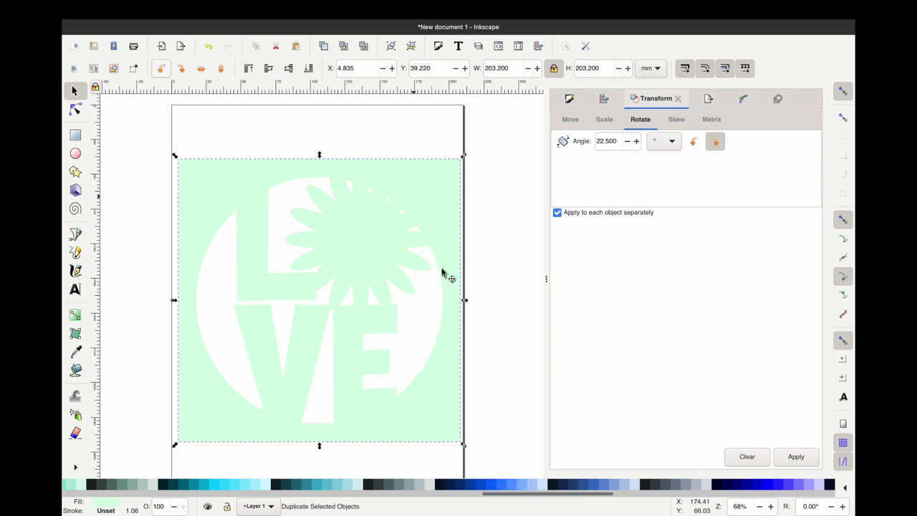
- Fill the top copy of the merged LOVE frame with dark green from the colour palette
{"action": "left_click", "coordinate": [501, 219]}
{"action": "left_click", "coordinate": [430, 191]}
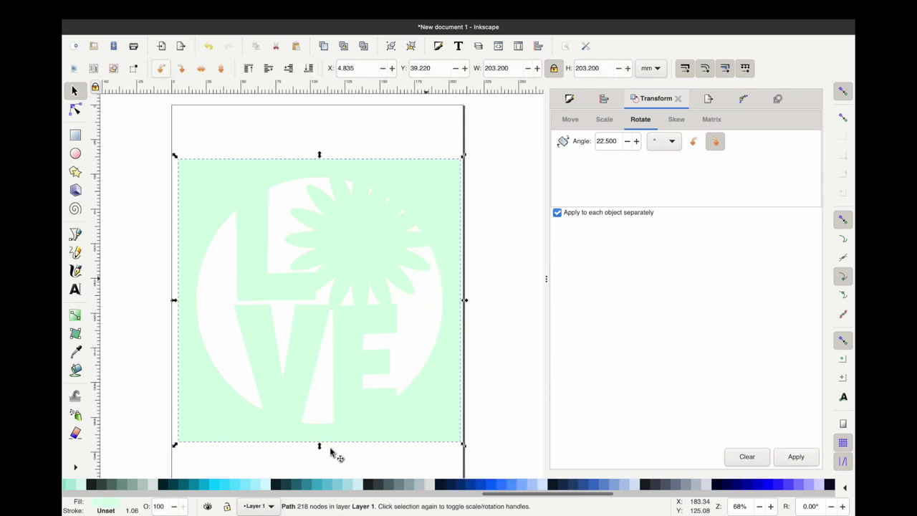
{"action": "scroll", "coordinate": [289, 486], "scroll_direction": "up", "scroll_amount": 2}
{"action": "scroll", "coordinate": [290, 486], "scroll_direction": "up", "scroll_amount": 3}
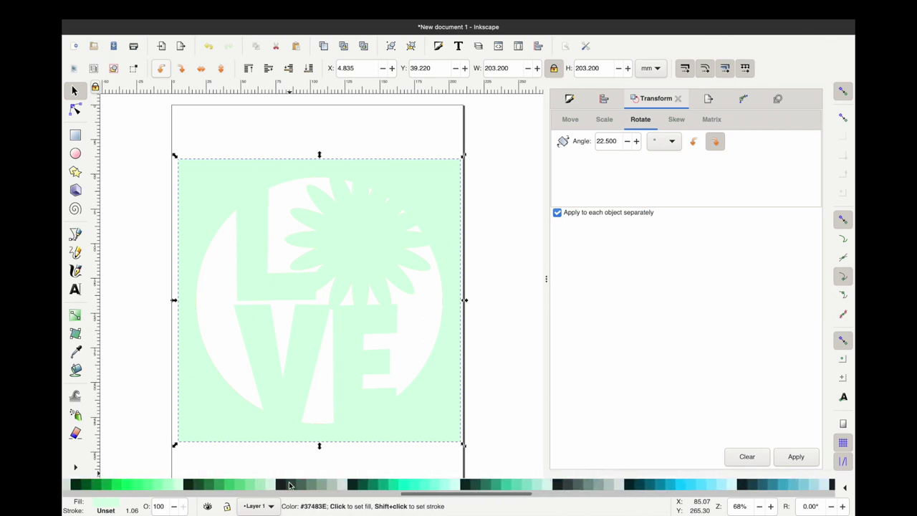
{"action": "scroll", "coordinate": [316, 486], "scroll_direction": "up", "scroll_amount": 2}
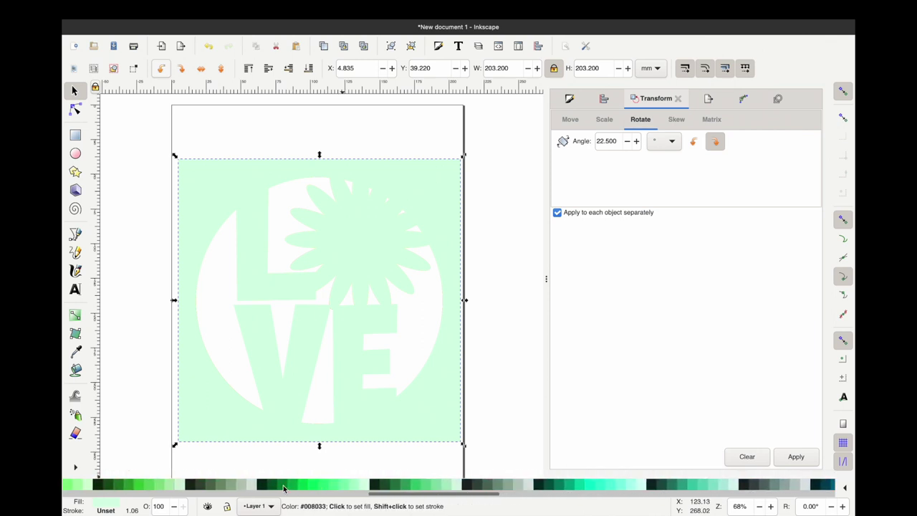
{"action": "left_click", "coordinate": [277, 487]}
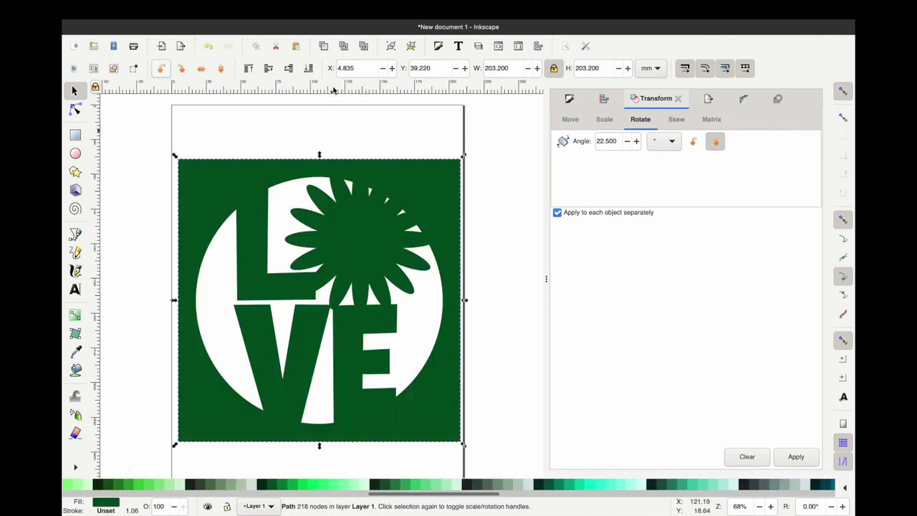
- Break apart the dark green LOVE frame and fill its full outer square with the darker green #002B11
{"action": "left_click", "coordinate": [282, 9]}
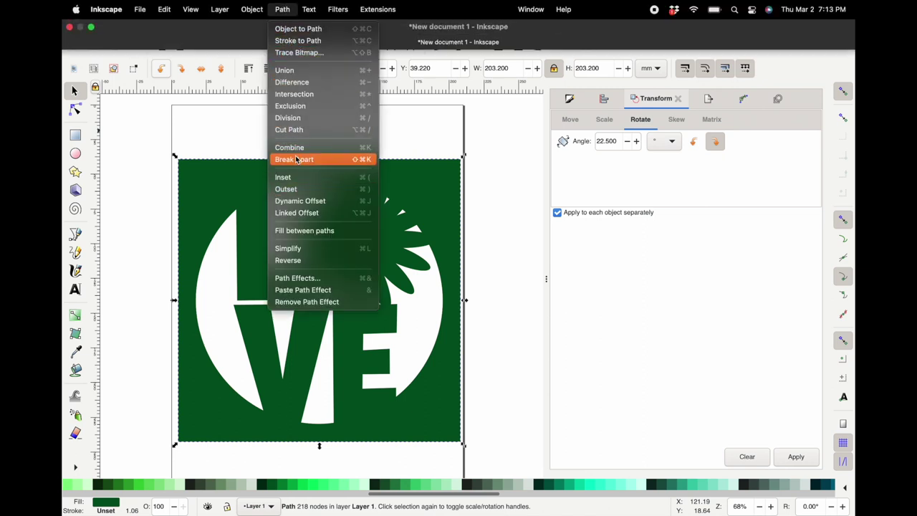
{"action": "left_click", "coordinate": [296, 159]}
{"action": "left_click", "coordinate": [400, 131]}
{"action": "left_click", "coordinate": [406, 184]}
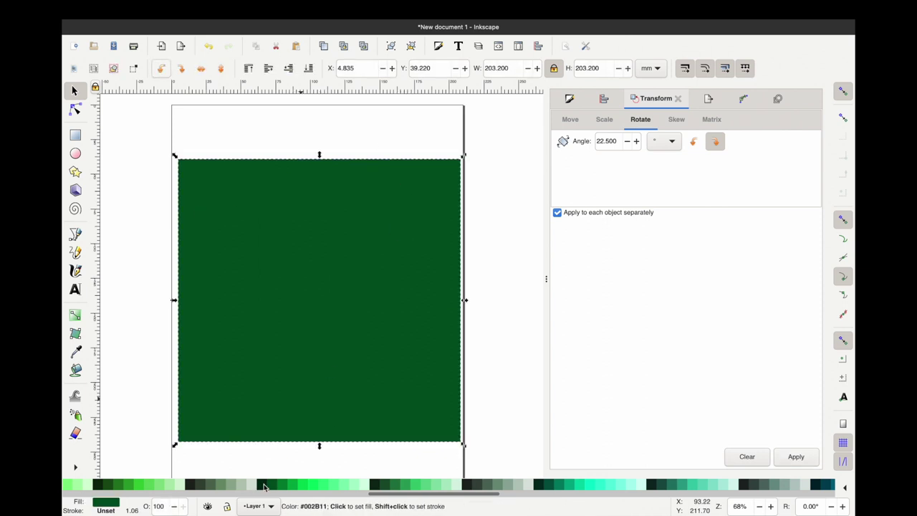
{"action": "left_click", "coordinate": [264, 486]}
- Lower the #002B11 dark green square in the stack to just behind the mid-green LOVE cut-out pieces
{"action": "left_click", "coordinate": [308, 69]}
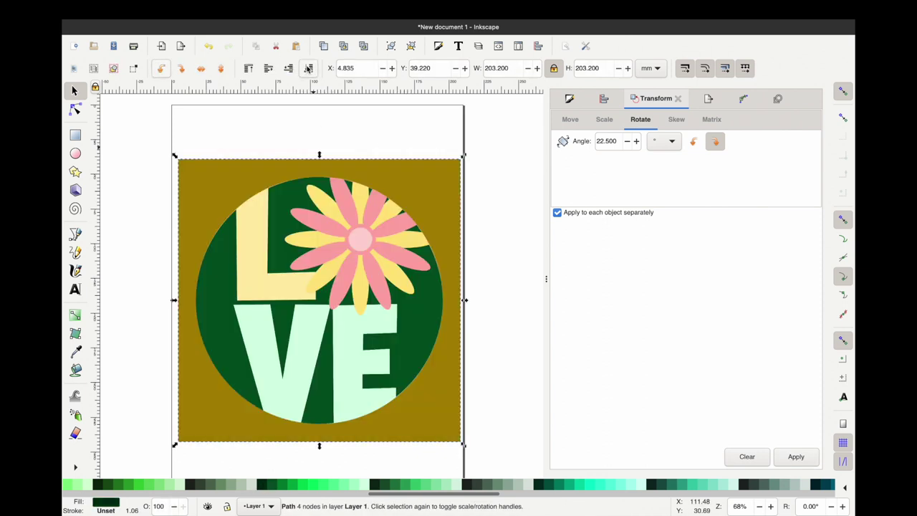
{"action": "key", "text": "ctrl+z"}
{"action": "left_click", "coordinate": [291, 68]}
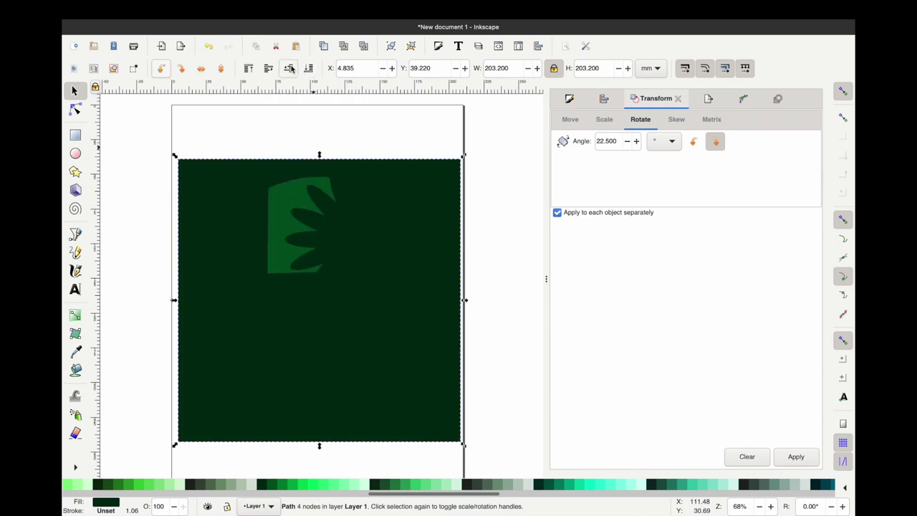
{"action": "left_click", "coordinate": [290, 68]}
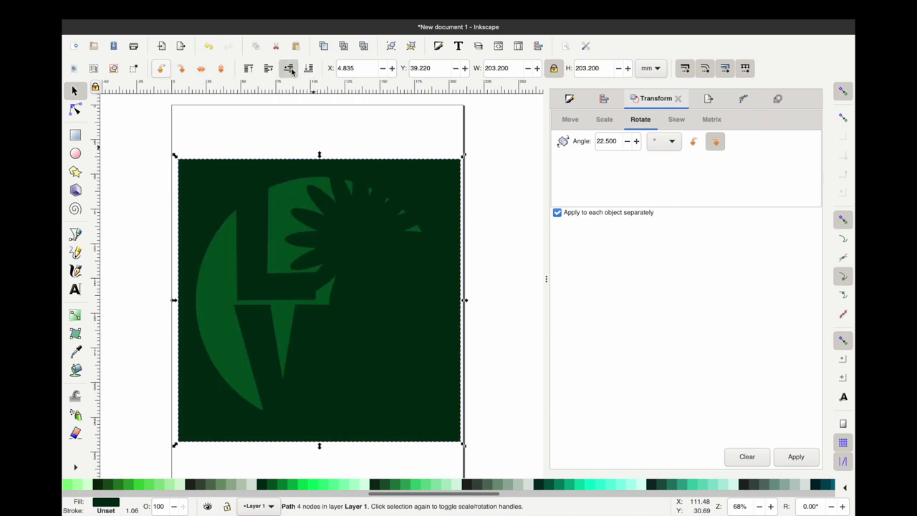
{"action": "left_click", "coordinate": [290, 68]}
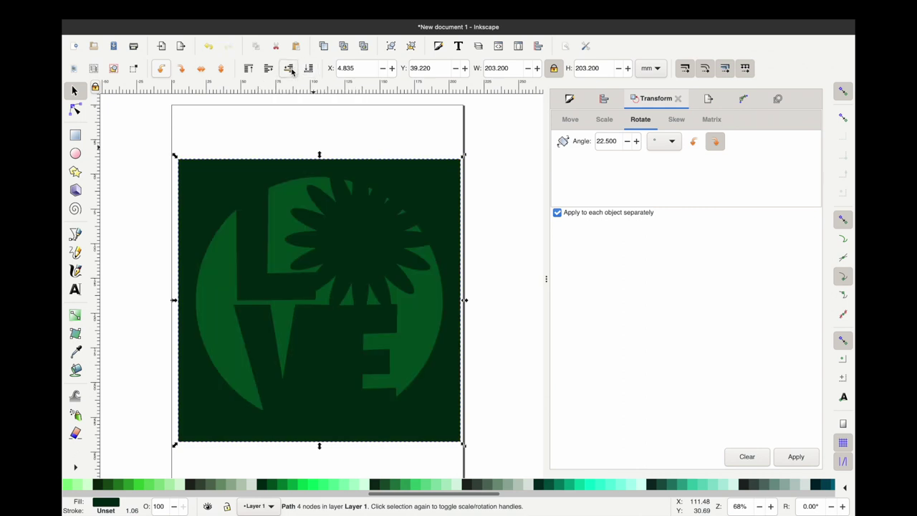
{"action": "left_click", "coordinate": [290, 68]}
{"action": "left_click", "coordinate": [290, 68]}
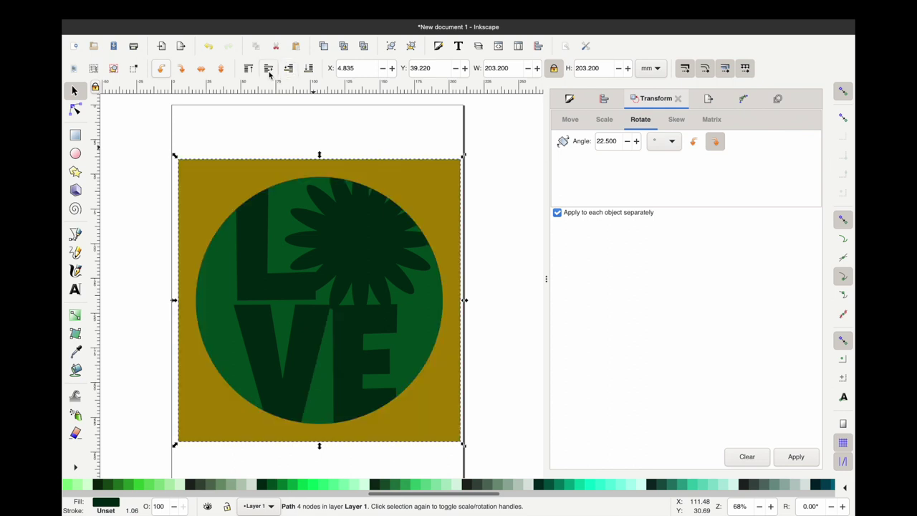
{"action": "left_click", "coordinate": [269, 69]}
- Select all mid-green pieces sharing the same fill, unite them into one path, and inset that path
{"action": "left_click", "coordinate": [222, 349], "text": "alt"}
{"action": "right_click", "coordinate": [221, 349]}
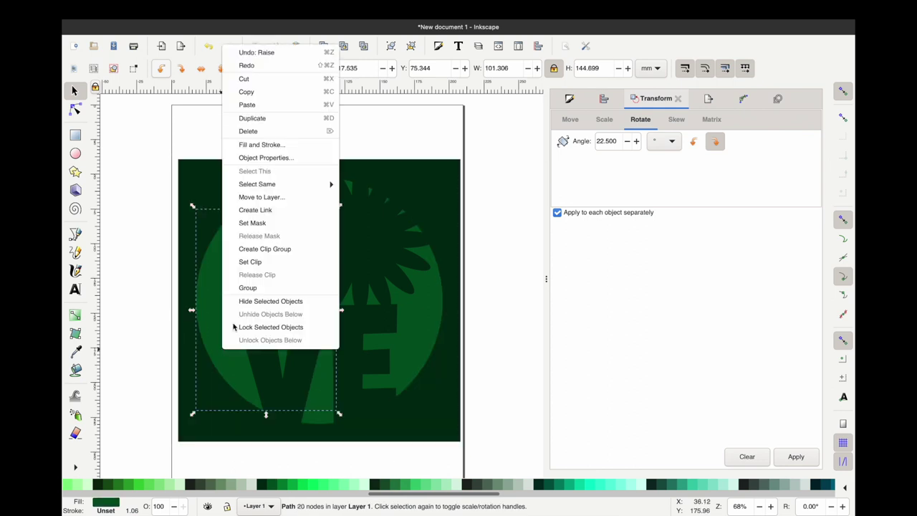
{"action": "mouse_move", "coordinate": [266, 185]}
{"action": "left_click", "coordinate": [352, 201]}
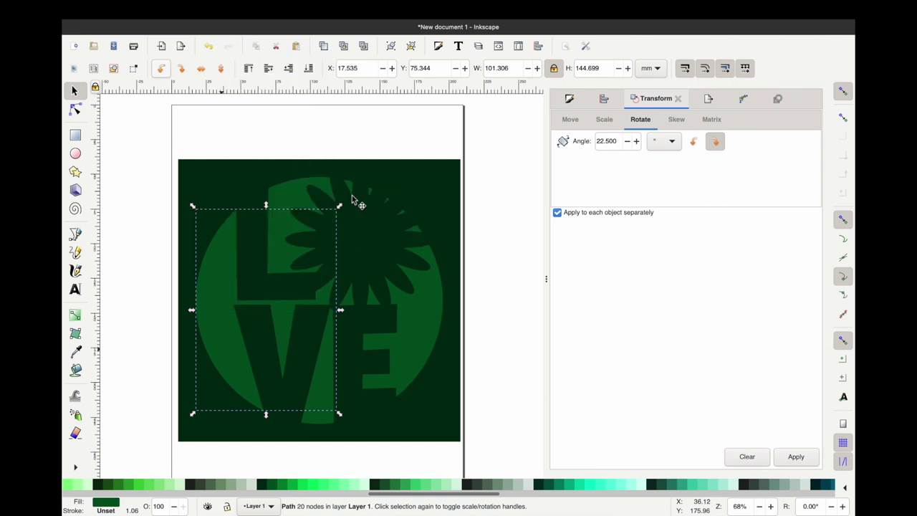
{"action": "left_click", "coordinate": [284, 9]}
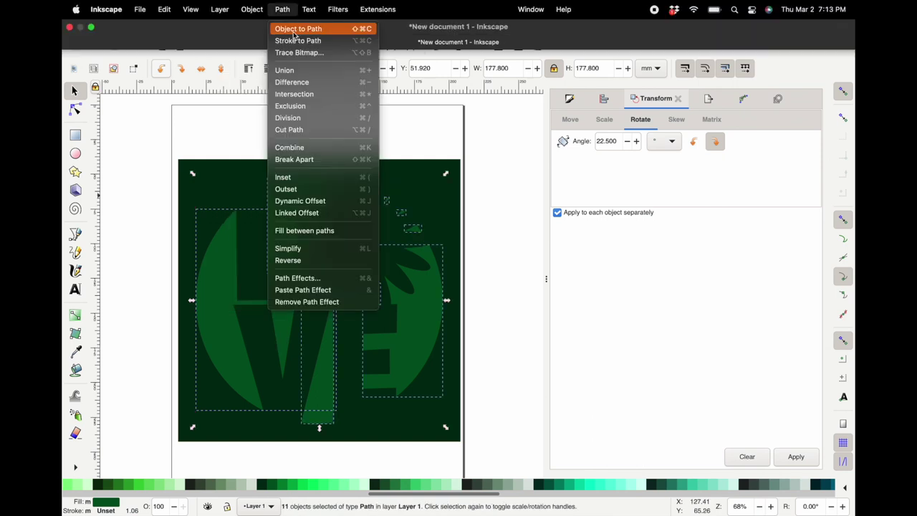
{"action": "left_click", "coordinate": [289, 71]}
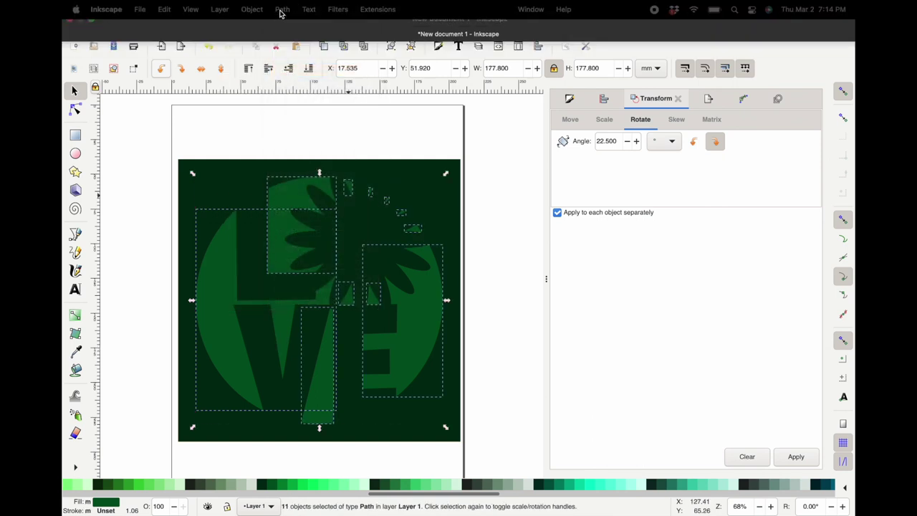
{"action": "left_click", "coordinate": [282, 9]}
{"action": "left_click", "coordinate": [292, 177]}
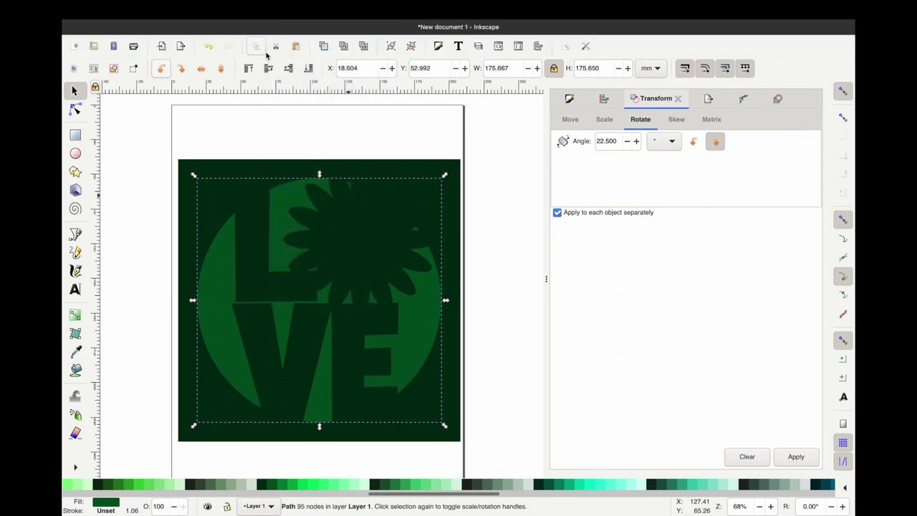
{"action": "left_click", "coordinate": [256, 239]}
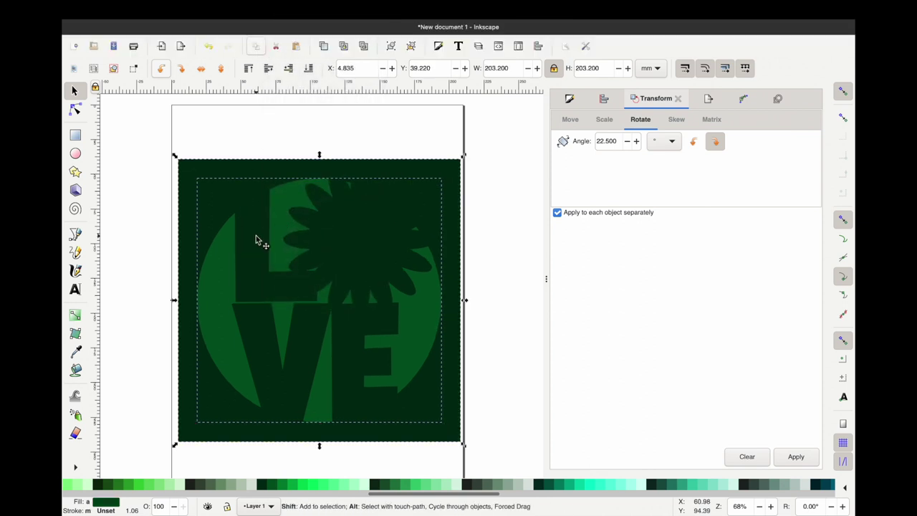
{"action": "key", "text": "ctrl+minus"}
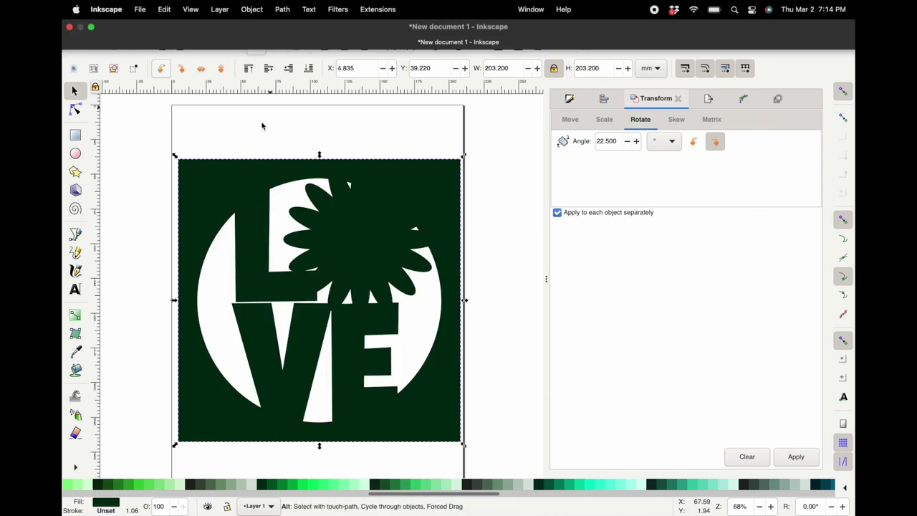
{"action": "key", "text": "ctrl+z"}
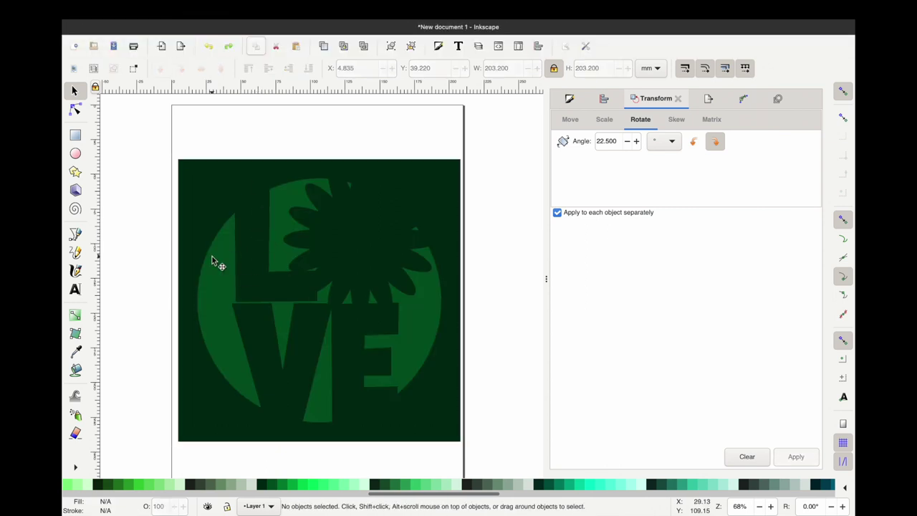
{"action": "left_click", "coordinate": [213, 256]}
{"action": "left_click", "coordinate": [253, 254], "text": "shift"}
{"action": "key", "text": "n"}
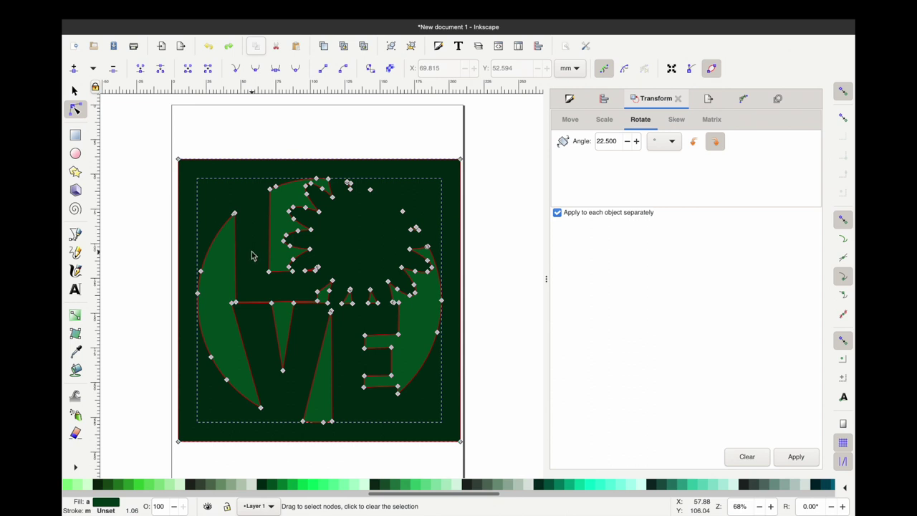
{"action": "key", "text": "s"}
{"action": "left_click", "coordinate": [219, 271], "text": "shift"}
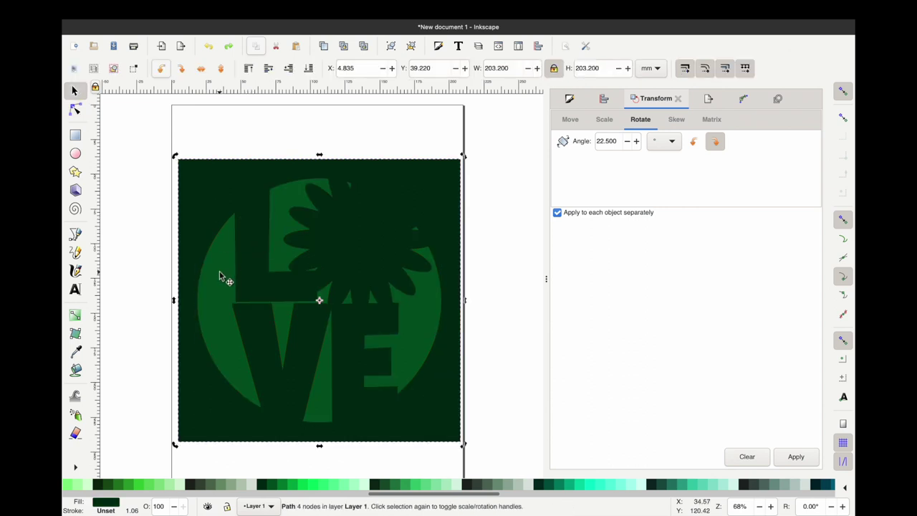
- Subtract the inset mid-green path from the dark green square using Difference
{"action": "left_click", "coordinate": [220, 272]}
{"action": "scroll", "coordinate": [212, 192], "scroll_direction": "down", "scroll_amount": 1, "text": "ctrl"}
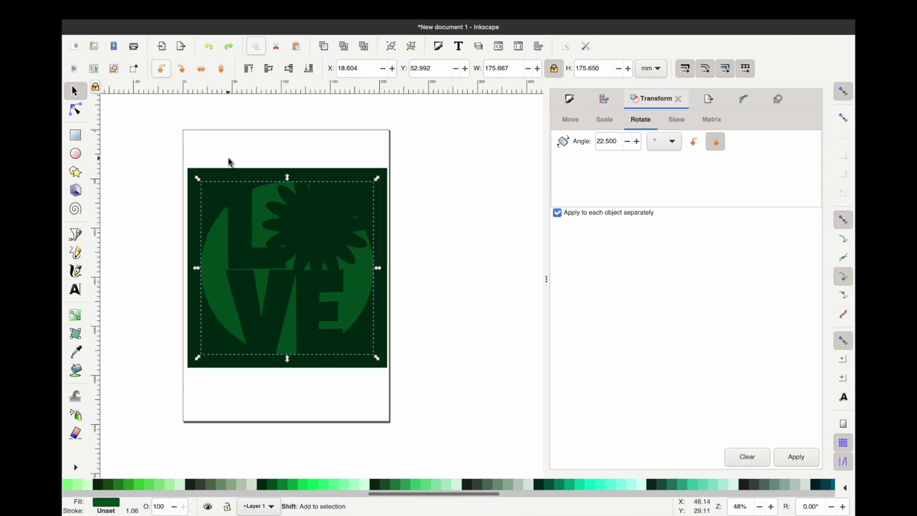
{"action": "left_click", "coordinate": [225, 175], "text": "shift"}
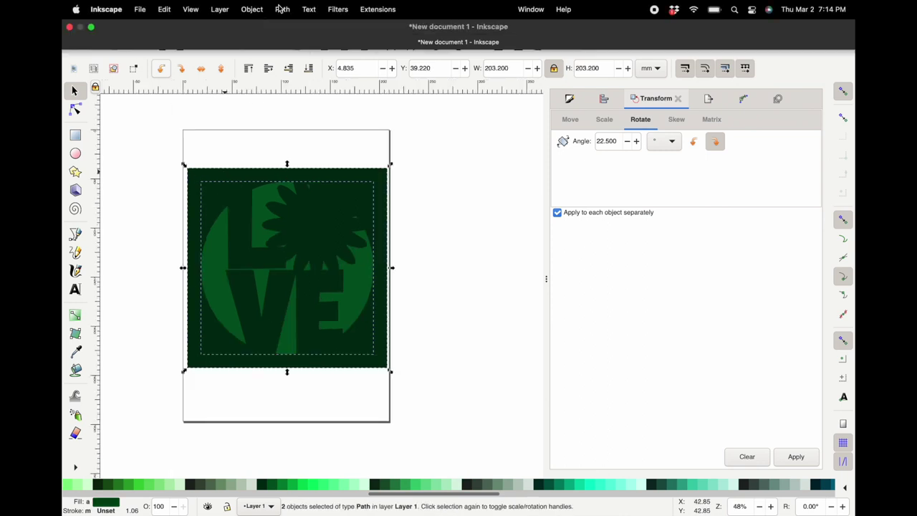
{"action": "left_click", "coordinate": [281, 9]}
{"action": "left_click", "coordinate": [288, 82]}
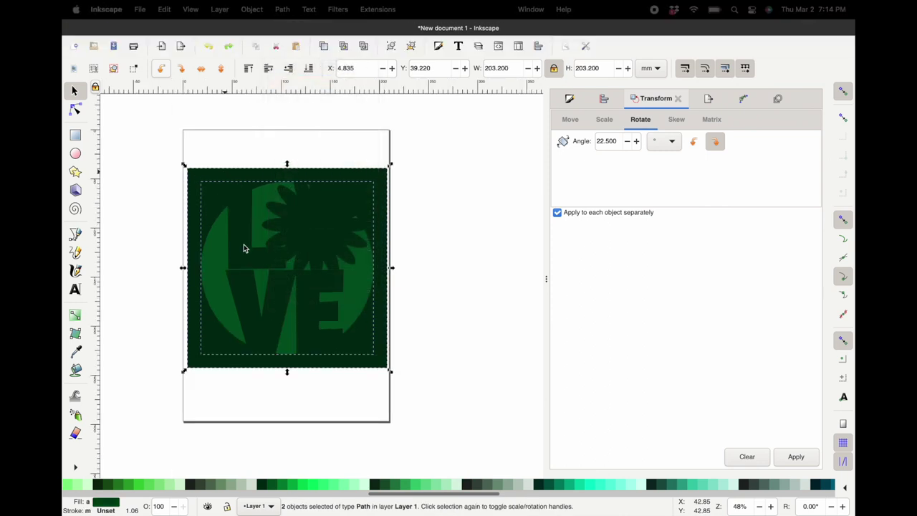
{"action": "scroll", "coordinate": [244, 247], "scroll_direction": "up", "scroll_amount": 1, "text": "ctrl"}
- Lower the dark green LOVE outline frame to the bottom of the stack
{"action": "left_click", "coordinate": [268, 119]}
{"action": "right_click", "coordinate": [245, 143]}
{"action": "left_click", "coordinate": [220, 159]}
{"action": "left_click", "coordinate": [238, 141]}
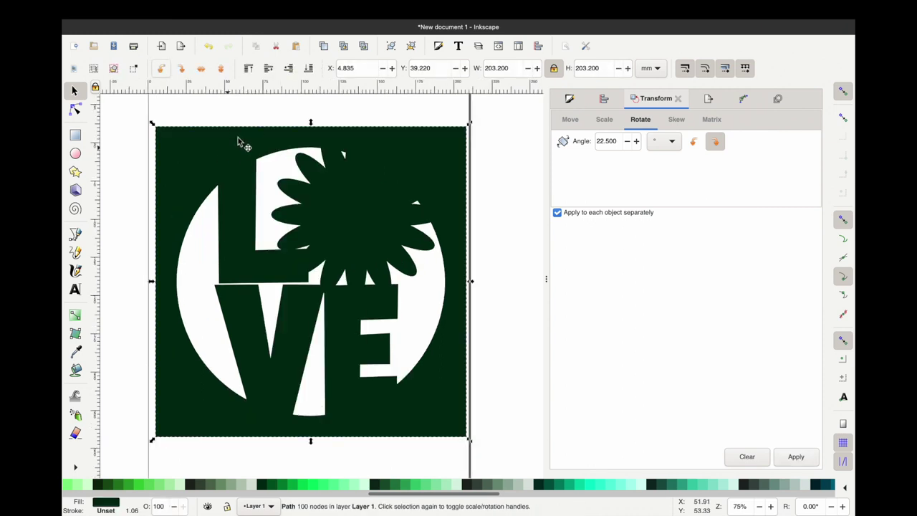
{"action": "left_click", "coordinate": [309, 70]}
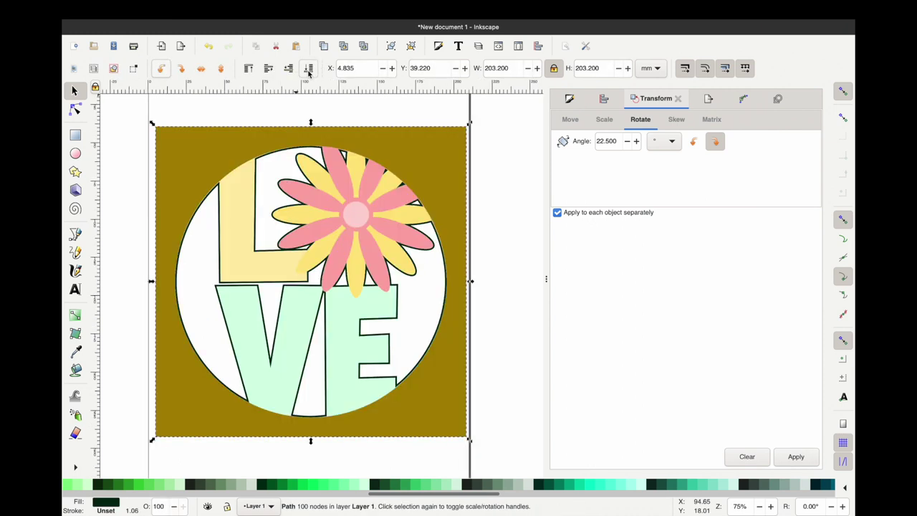
- Turn a duplicate of the brown circular frame into a solid square by breaking it apart and uniting its pieces
{"action": "left_click", "coordinate": [206, 141]}
{"action": "right_click", "coordinate": [207, 142]}
{"action": "left_click", "coordinate": [282, 9]}
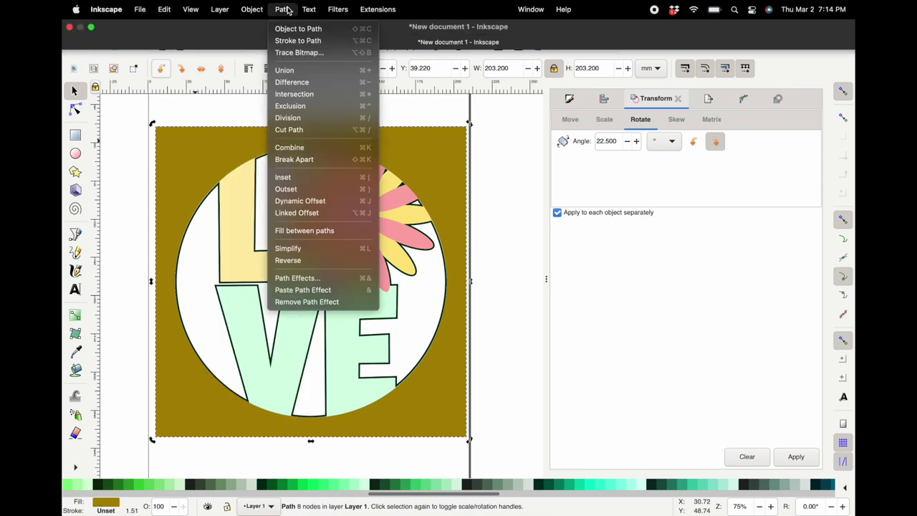
{"action": "left_click", "coordinate": [298, 159]}
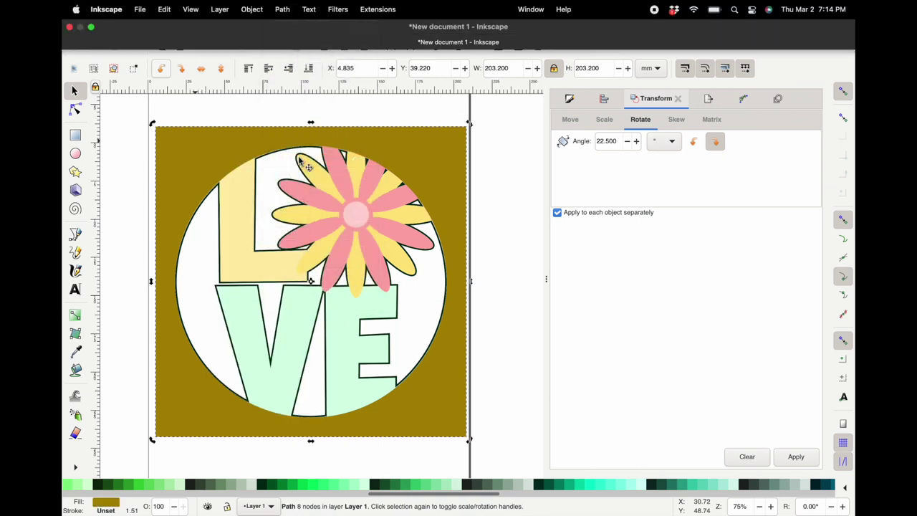
{"action": "left_click", "coordinate": [282, 9]}
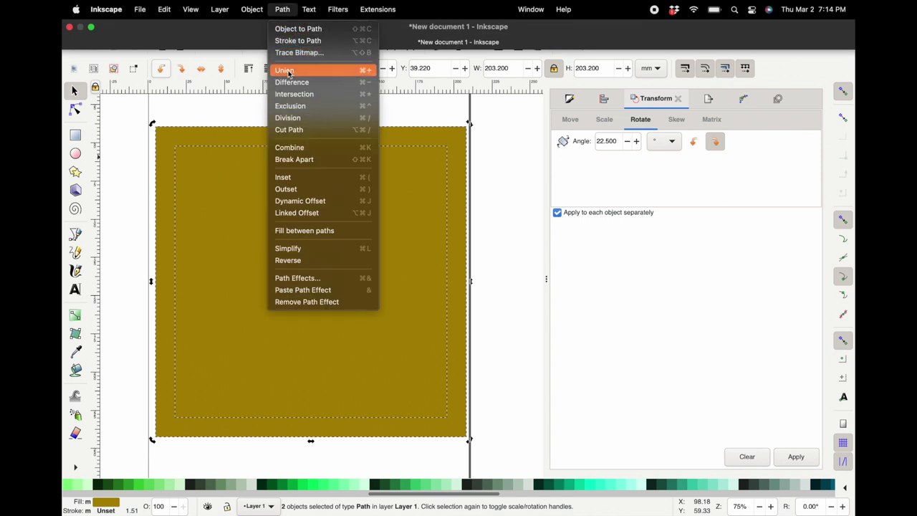
{"action": "key", "text": "Escape"}
{"action": "left_click", "coordinate": [482, 215]}
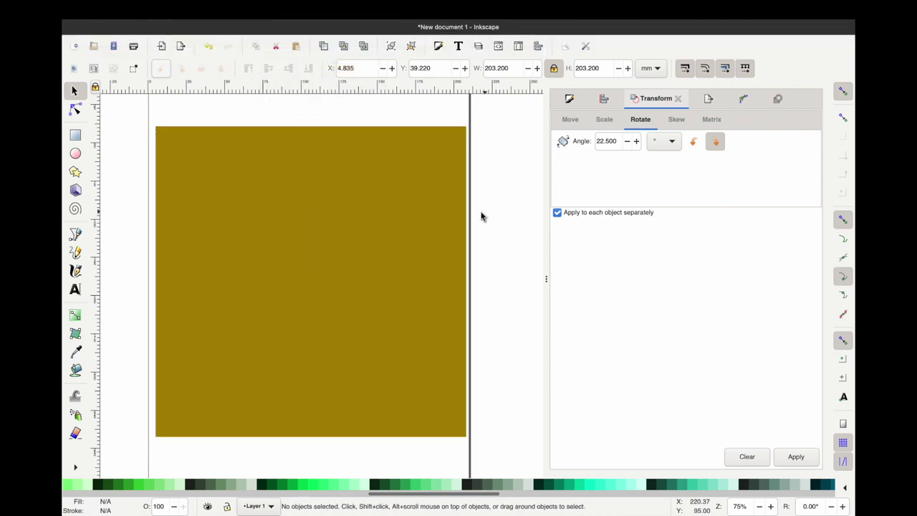
- Fill the solid brown square with pale green #D5FFE6 and lower it to the bottom of the stack
{"action": "left_click", "coordinate": [387, 232]}
{"action": "left_click", "coordinate": [360, 486]}
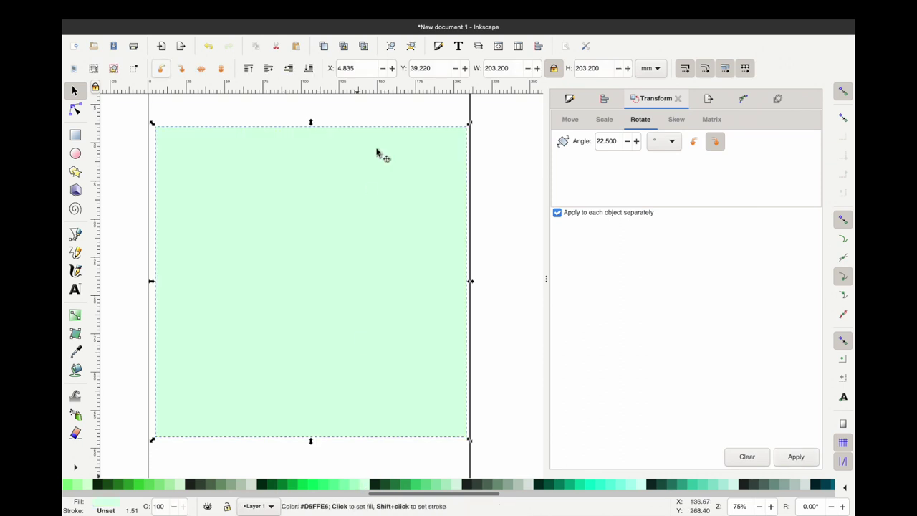
{"action": "left_click", "coordinate": [309, 68]}
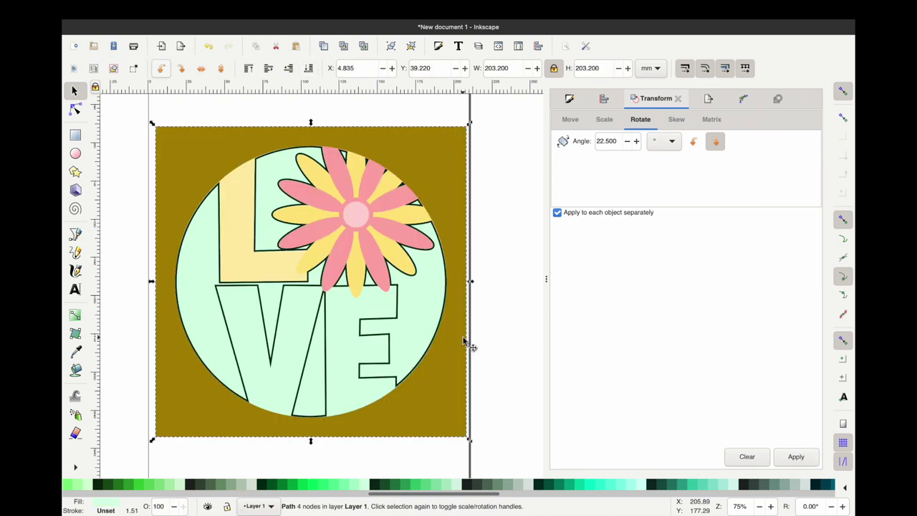
{"action": "left_click", "coordinate": [493, 339]}
- Fill the pale green layer that forms the letter E with a muted periwinkle blue from the colour palette
{"action": "left_click", "coordinate": [358, 349]}
{"action": "left_click_drag", "start_coordinate": [294, 369], "coordinate": [220, 376]}
{"action": "left_click_drag", "start_coordinate": [221, 365], "coordinate": [417, 361]}
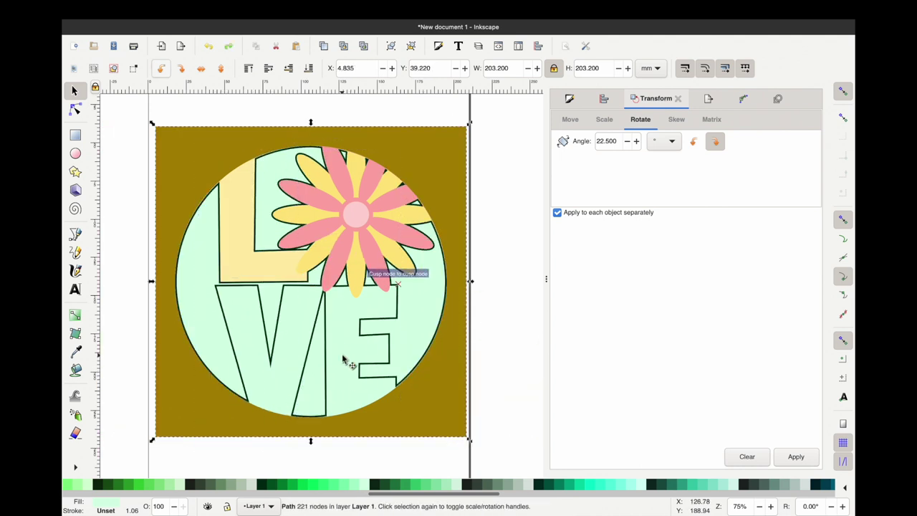
{"action": "scroll", "coordinate": [157, 486], "scroll_direction": "left", "scroll_amount": 5}
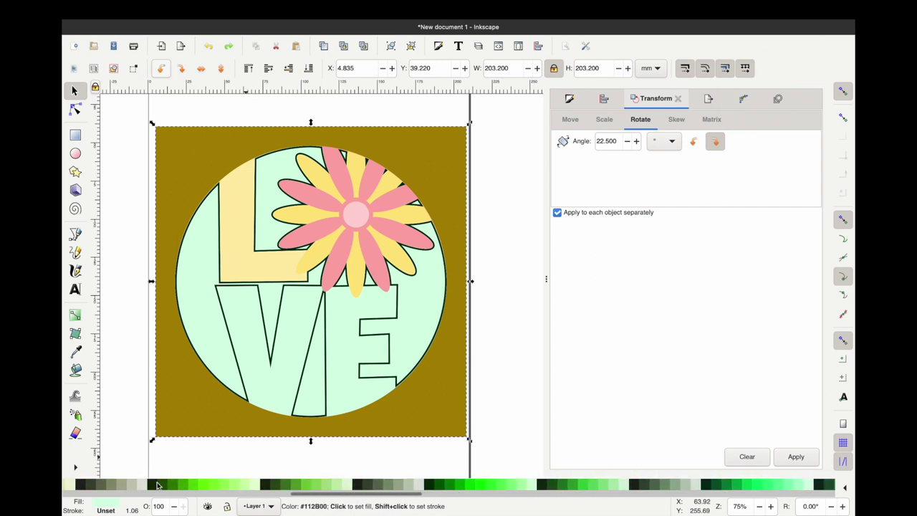
{"action": "scroll", "coordinate": [157, 486], "scroll_direction": "right", "scroll_amount": 5}
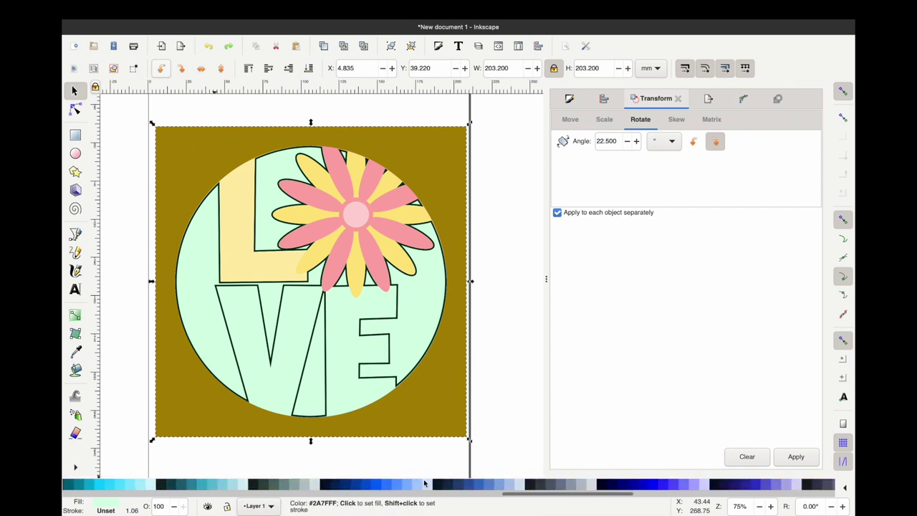
{"action": "left_click", "coordinate": [511, 485]}
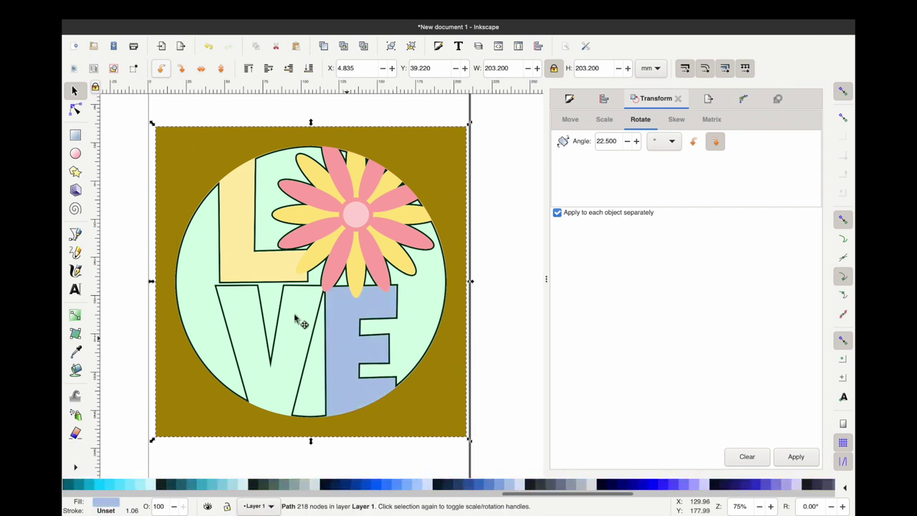
{"action": "left_click_drag", "start_coordinate": [301, 324], "coordinate": [296, 314]}
{"action": "key", "text": "ctrl+z"}
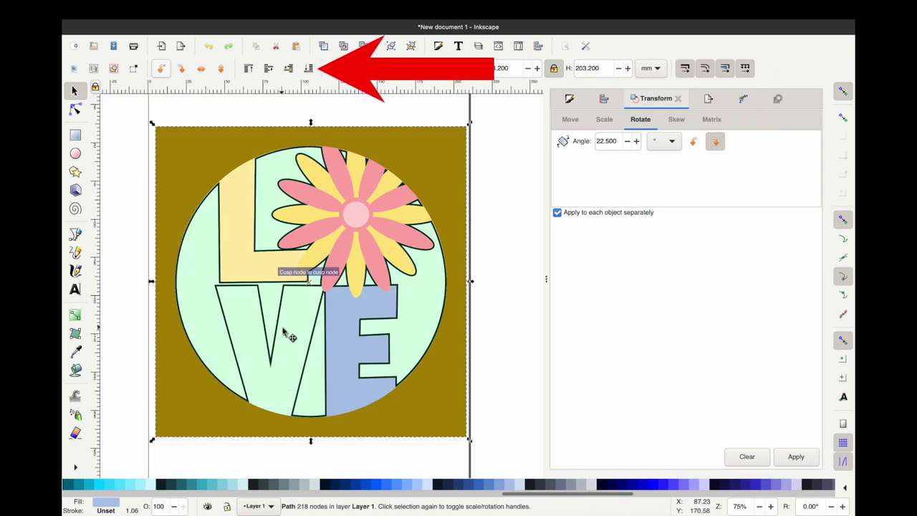
- Fill the solid backing square behind the LOVE frames with light blue from the colour palette
{"action": "scroll", "coordinate": [284, 333], "scroll_direction": "down", "scroll_amount": 3}
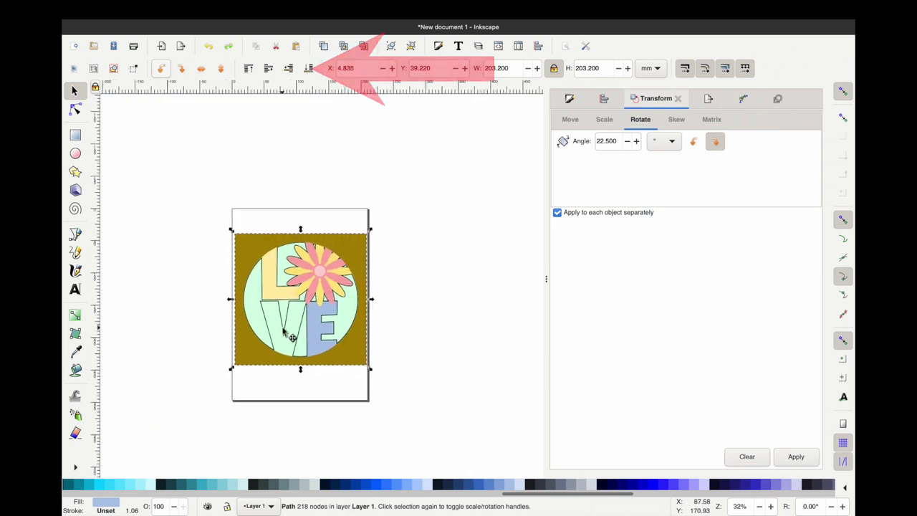
{"action": "scroll", "coordinate": [279, 315], "scroll_direction": "up", "scroll_amount": 3}
{"action": "scroll", "coordinate": [217, 326], "scroll_direction": "left", "scroll_amount": 1}
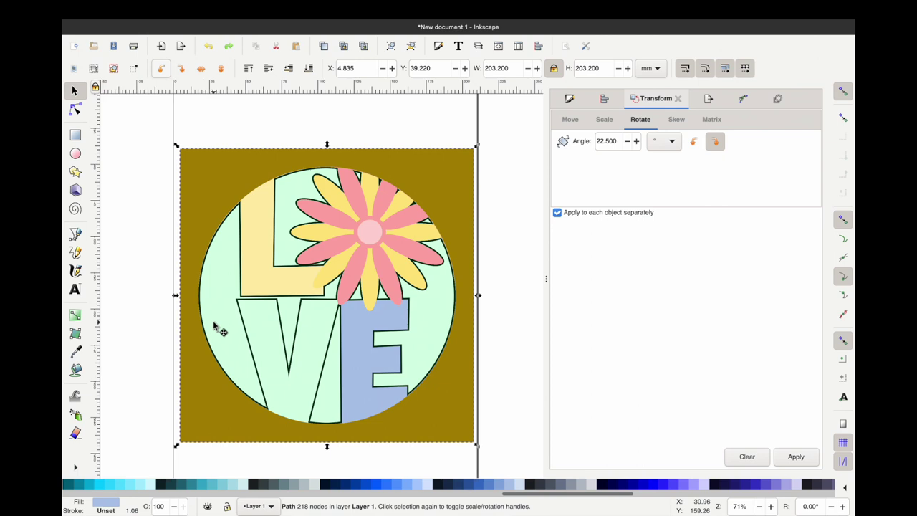
{"action": "left_click", "coordinate": [229, 489]}
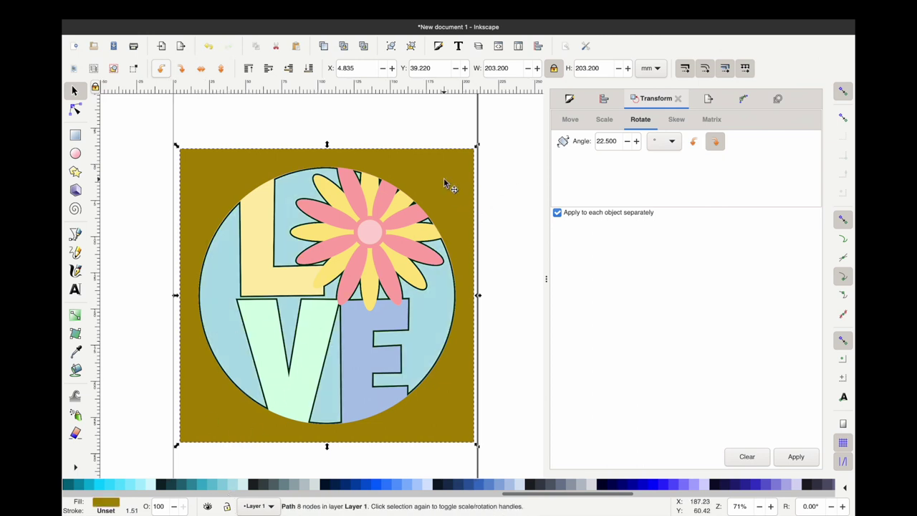
{"action": "scroll", "coordinate": [436, 193], "scroll_direction": "down", "scroll_amount": 2}
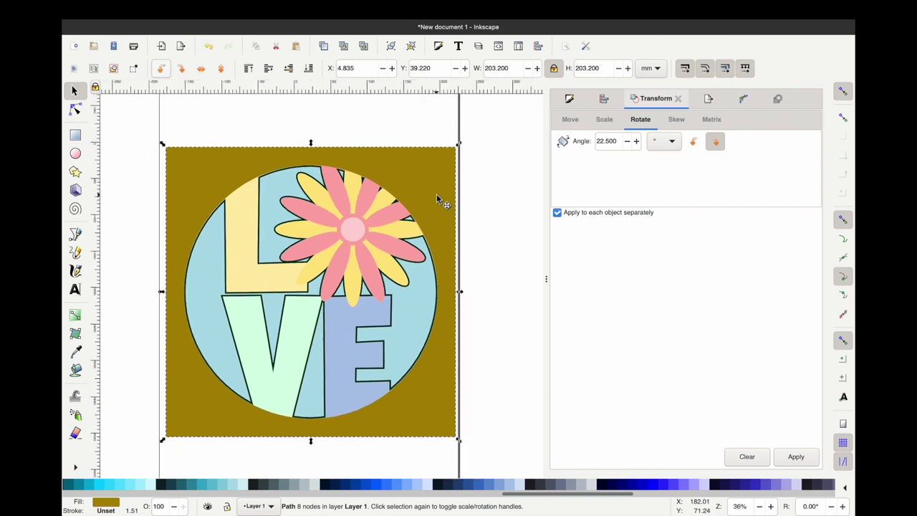
- Deselect the frames and save the document to the Desktop as spring shadowbox.svg
{"action": "left_click", "coordinate": [379, 335]}
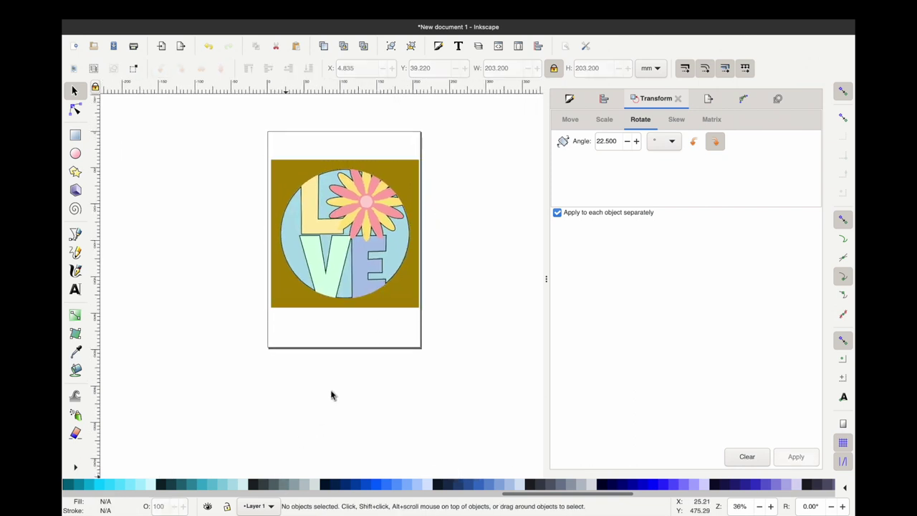
{"action": "key", "text": "ctrl+s"}
{"action": "type", "text": "spring shadowbox.svg"}
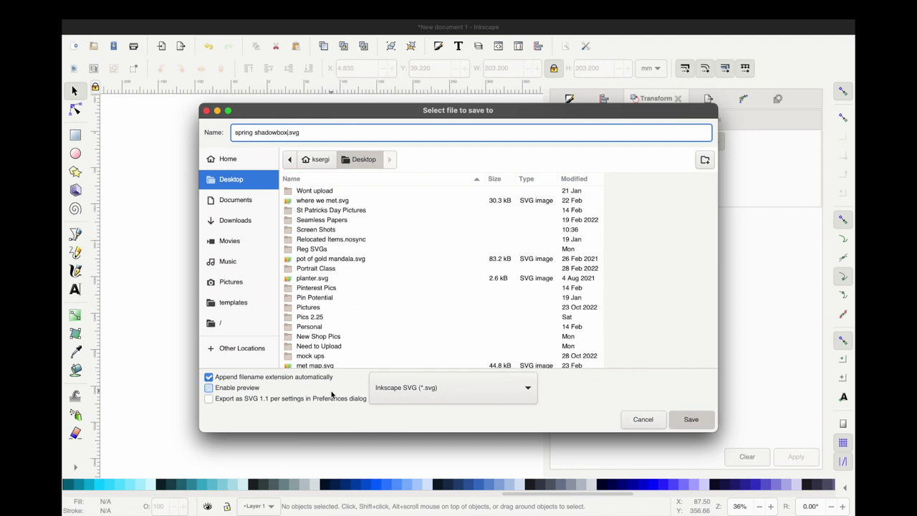
{"action": "key", "text": "Return"}
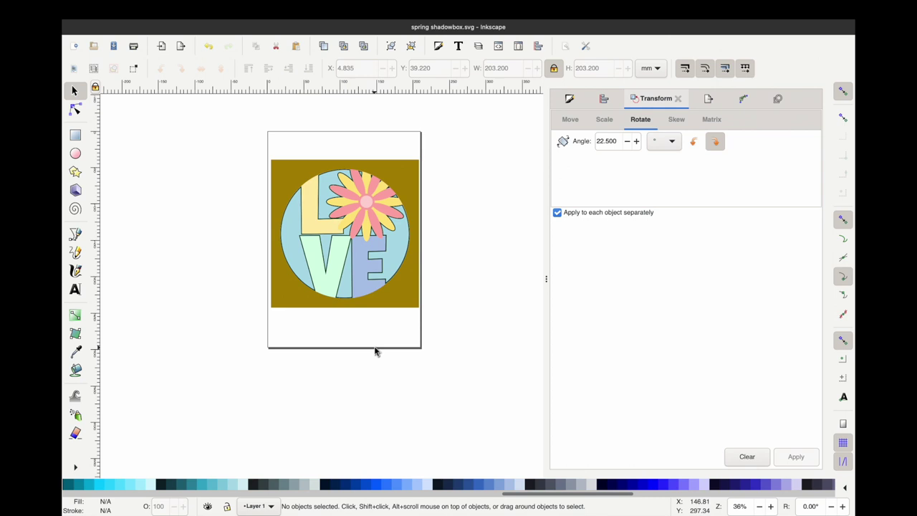
- Paste the dahlia palette image beside the design, fill the front circular frame with its bright yellow and lower the frame to the bottom
{"action": "key", "text": "ctrl+v"}
{"action": "scroll", "coordinate": [482, 245], "scroll_direction": "up", "scroll_amount": 4}
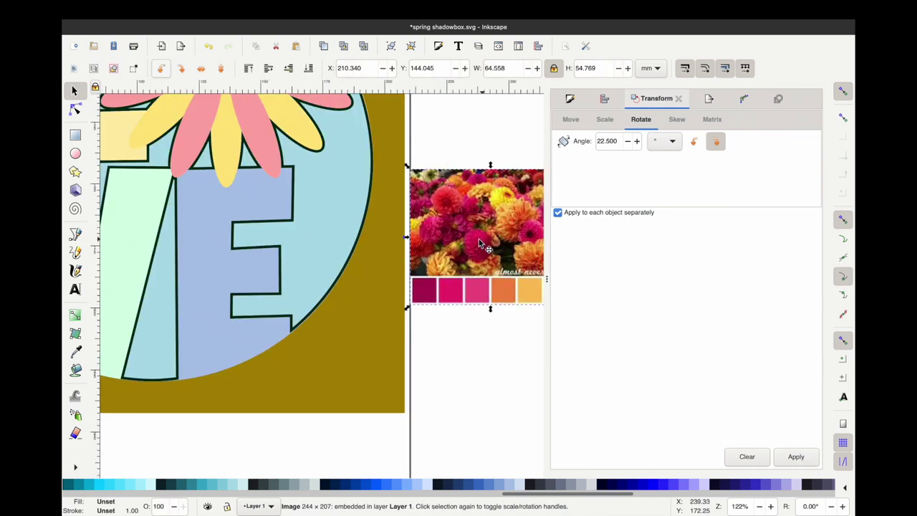
{"action": "left_click", "coordinate": [373, 322]}
{"action": "key", "text": "d"}
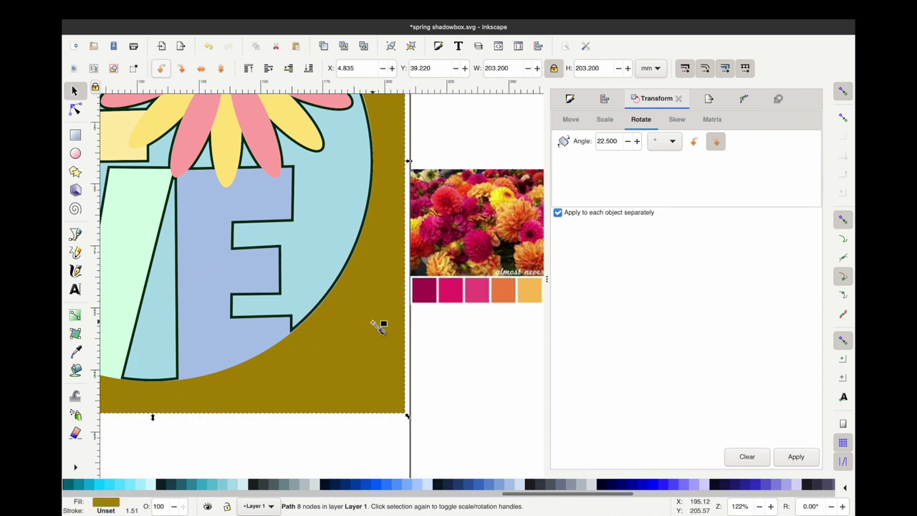
{"action": "scroll", "coordinate": [541, 324], "scroll_direction": "right", "scroll_amount": 3}
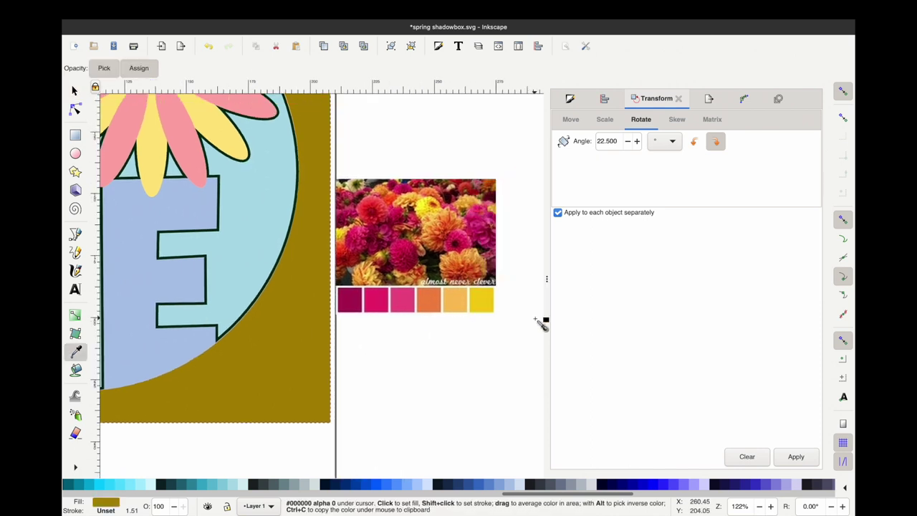
{"action": "left_click", "coordinate": [480, 305]}
{"action": "key", "text": "s"}
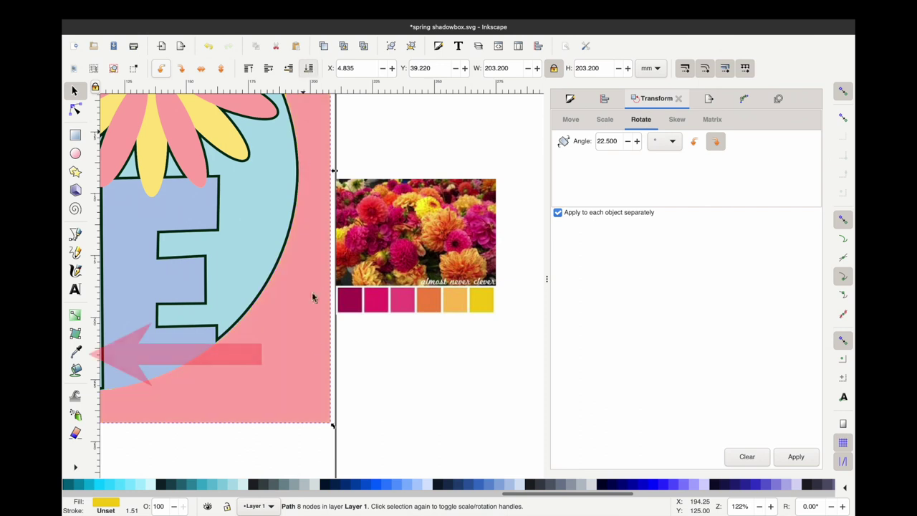
- Fill the coral petal frame with the palette's medium pink and the yellow petal frame with its pale orange, lowering each to the bottom
{"action": "key", "text": "d"}
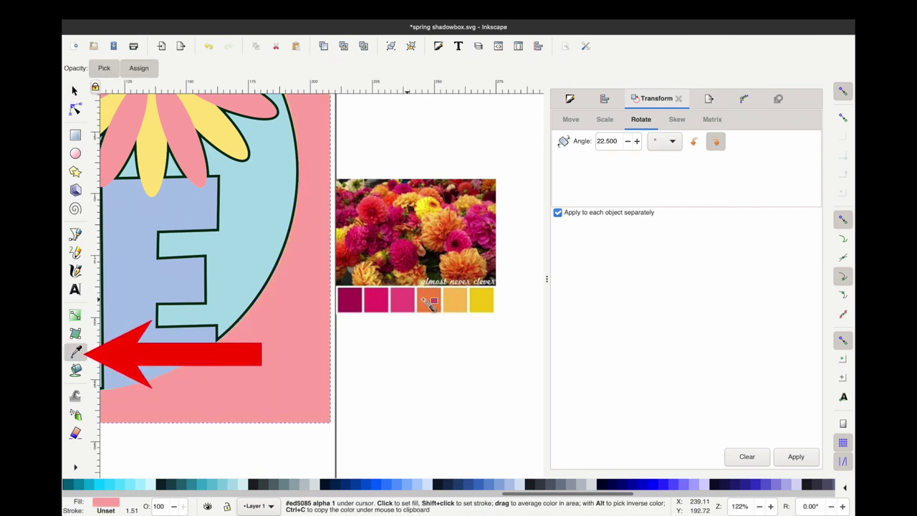
{"action": "left_click", "coordinate": [403, 304]}
{"action": "key", "text": "s"}
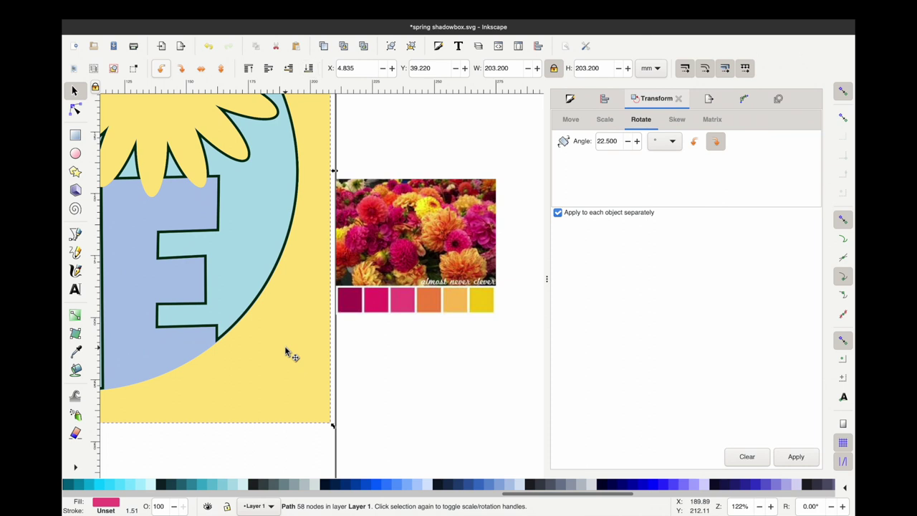
{"action": "key", "text": "d"}
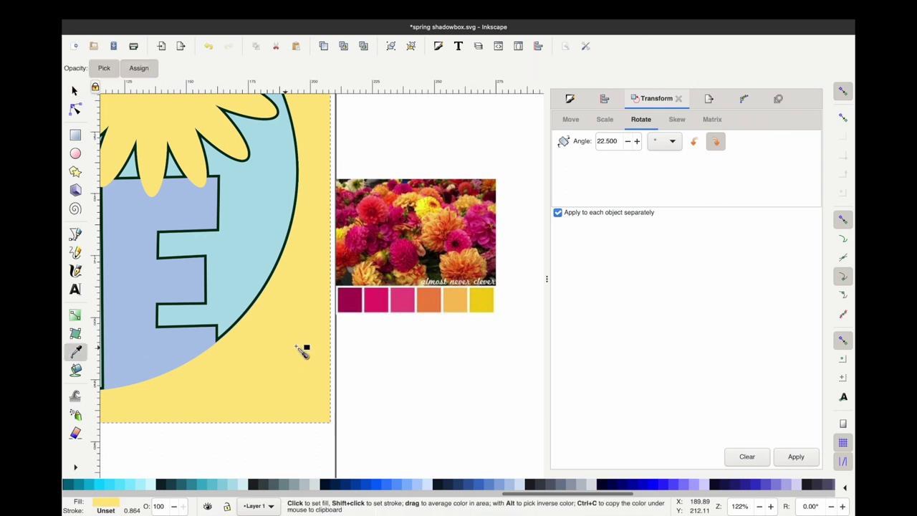
{"action": "left_click", "coordinate": [455, 300]}
{"action": "key", "text": "s"}
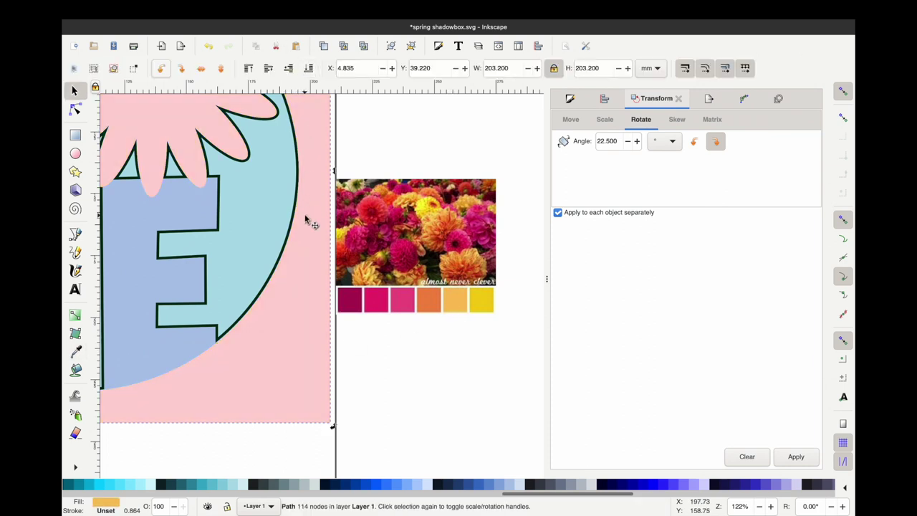
- Fill the pale pink flower frame behind the petals with the deep pink from the dahlia palette
{"action": "key", "text": "d"}
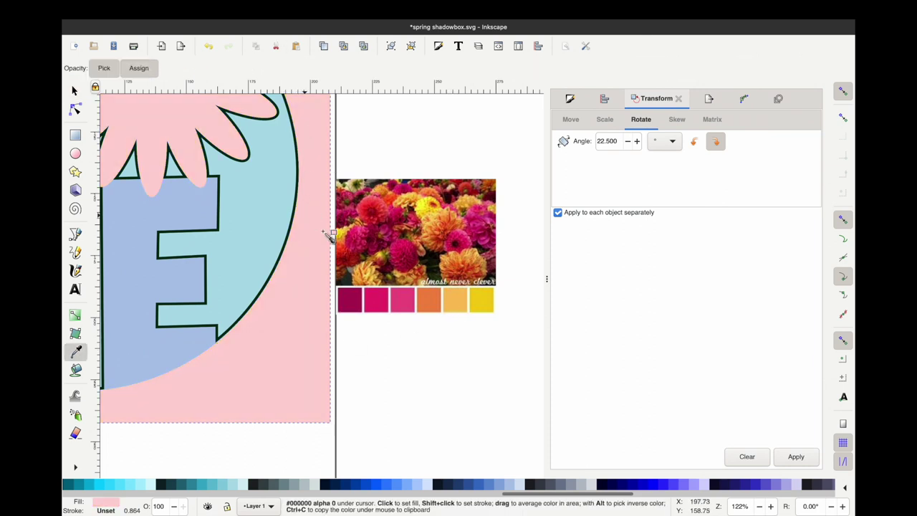
{"action": "left_click", "coordinate": [382, 308]}
{"action": "key", "text": "s"}
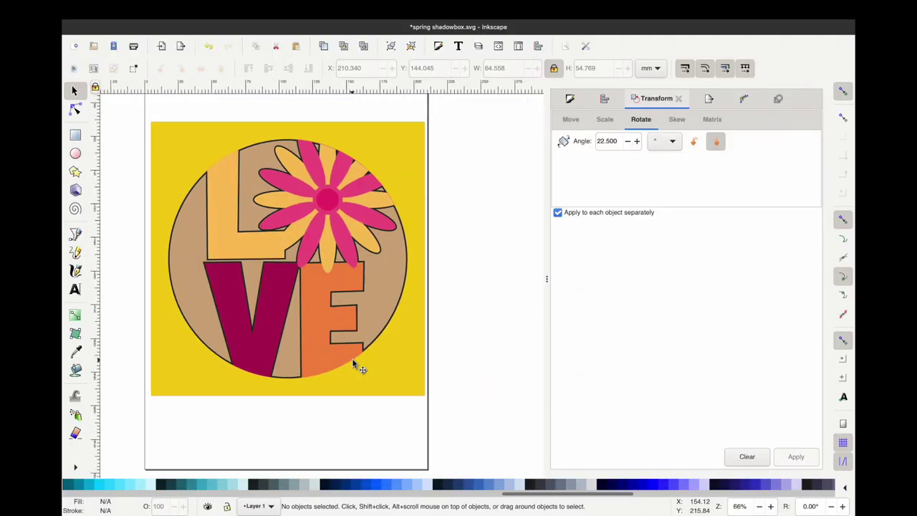
- Spread the coloured frames out of the stack into a grid of adjoining squares, from the yellow circle frame to the orange LOVE frame
{"action": "scroll", "coordinate": [352, 361], "scroll_direction": "down", "scroll_amount": 1}
{"action": "scroll", "coordinate": [312, 285], "scroll_direction": "up", "scroll_amount": 2}
{"action": "scroll", "coordinate": [313, 284], "scroll_direction": "down", "scroll_amount": 1}
{"action": "key", "text": "alt"}
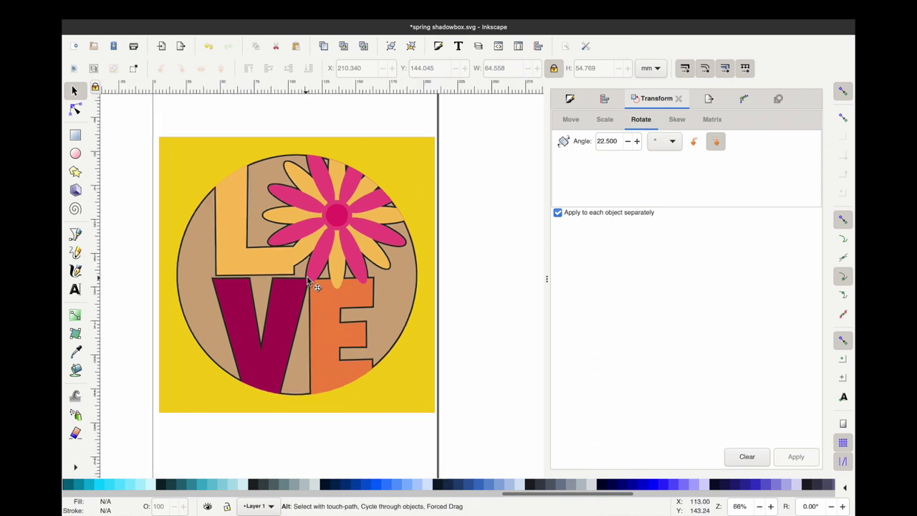
{"action": "scroll", "coordinate": [210, 159], "scroll_direction": "down", "scroll_amount": 3}
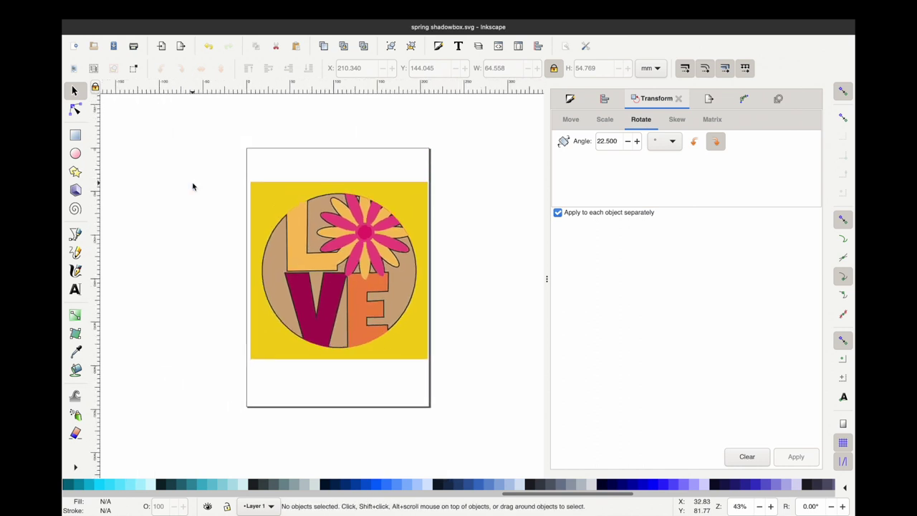
{"action": "left_click_drag", "start_coordinate": [287, 230], "coordinate": [295, 138]}
{"action": "left_click_drag", "start_coordinate": [315, 219], "coordinate": [397, 133]}
{"action": "left_click_drag", "start_coordinate": [281, 247], "coordinate": [187, 247]}
{"action": "left_click_drag", "start_coordinate": [299, 233], "coordinate": [228, 326]}
{"action": "left_click_drag", "start_coordinate": [285, 305], "coordinate": [284, 394]}
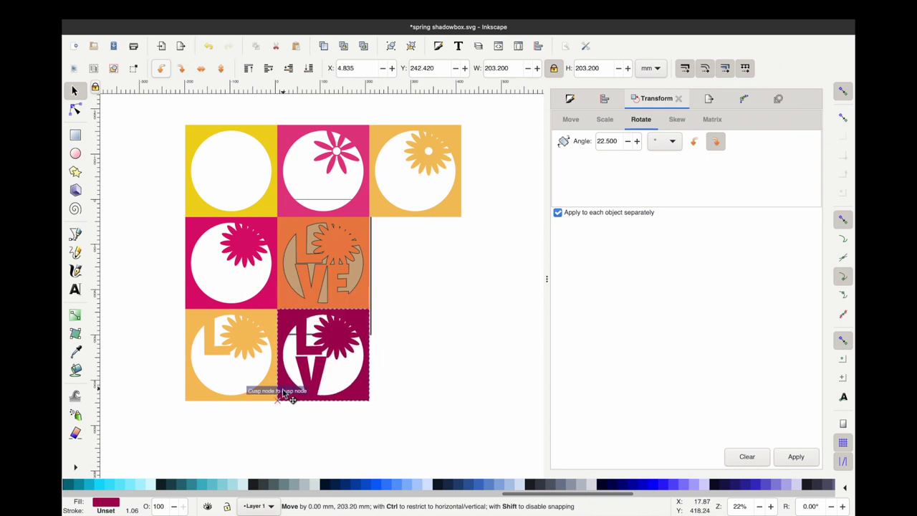
{"action": "left_click_drag", "start_coordinate": [287, 296], "coordinate": [379, 390]}
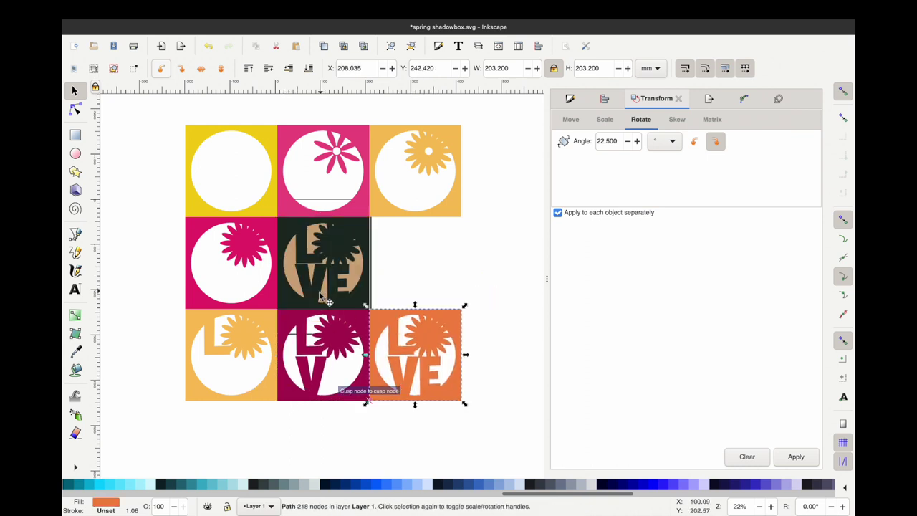
- Move the dark green outline frame and tan backing off the stack, and rearrange the letter frames in layer order
{"action": "left_click", "coordinate": [315, 297]}
{"action": "left_click_drag", "start_coordinate": [425, 292], "coordinate": [502, 295]}
{"action": "left_click_drag", "start_coordinate": [360, 284], "coordinate": [479, 387]}
{"action": "left_click_drag", "start_coordinate": [250, 346], "coordinate": [357, 224]}
{"action": "left_click_drag", "start_coordinate": [315, 387], "coordinate": [191, 328]}
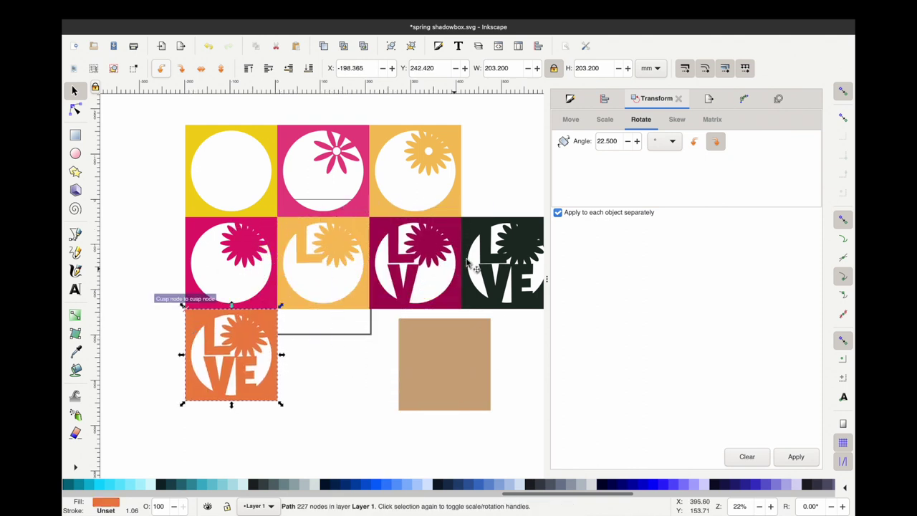
- Place the dark green frame beside the orange LOVE frame with the tan backing square next to it, and select all the layers
{"action": "left_click_drag", "start_coordinate": [320, 367], "coordinate": [343, 360]}
{"action": "key", "text": "ctrl+z"}
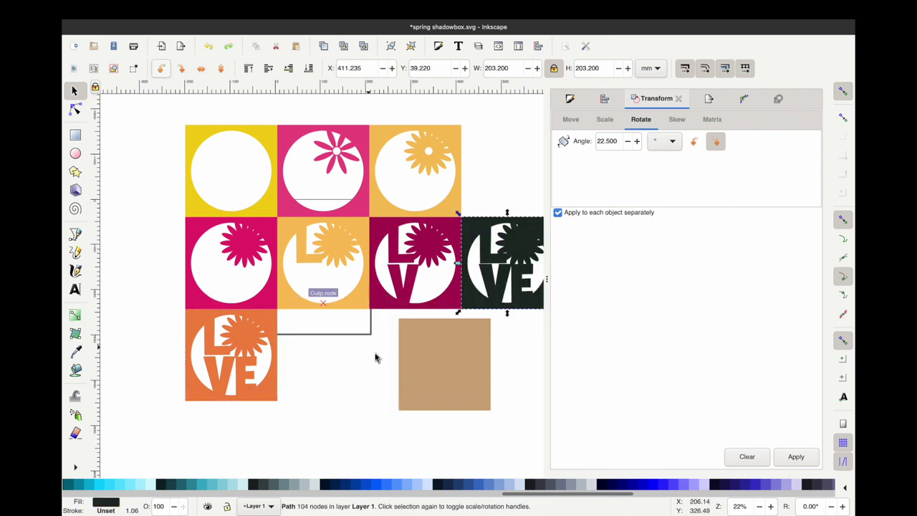
{"action": "left_click_drag", "start_coordinate": [483, 300], "coordinate": [292, 402]}
{"action": "left_click_drag", "start_coordinate": [468, 391], "coordinate": [438, 384]}
{"action": "left_click", "coordinate": [526, 365]}
{"action": "key", "text": "alt"}
{"action": "left_click_drag", "start_coordinate": [152, 105], "coordinate": [522, 385]}
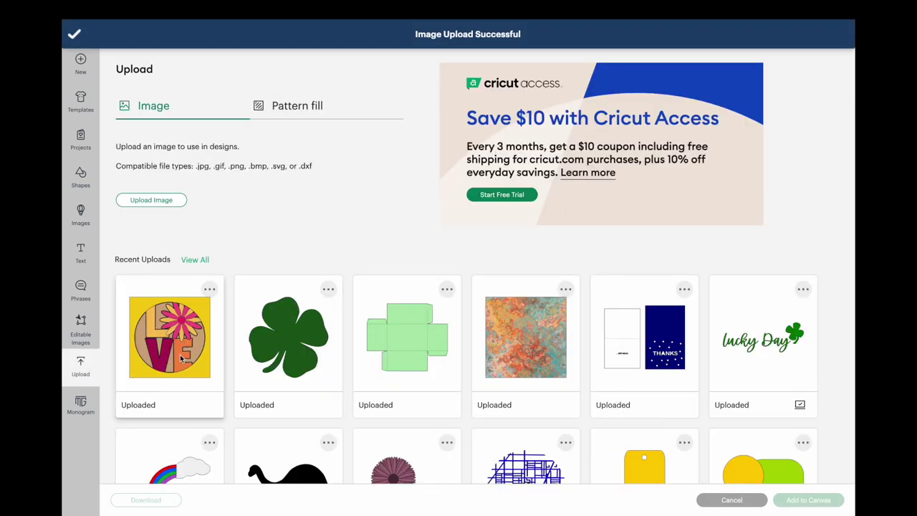
- In Cricut Design Space, add the uploaded LOVE image to the canvas and move it to about X 2.2, Y 1.26
{"action": "left_click", "coordinate": [183, 358]}
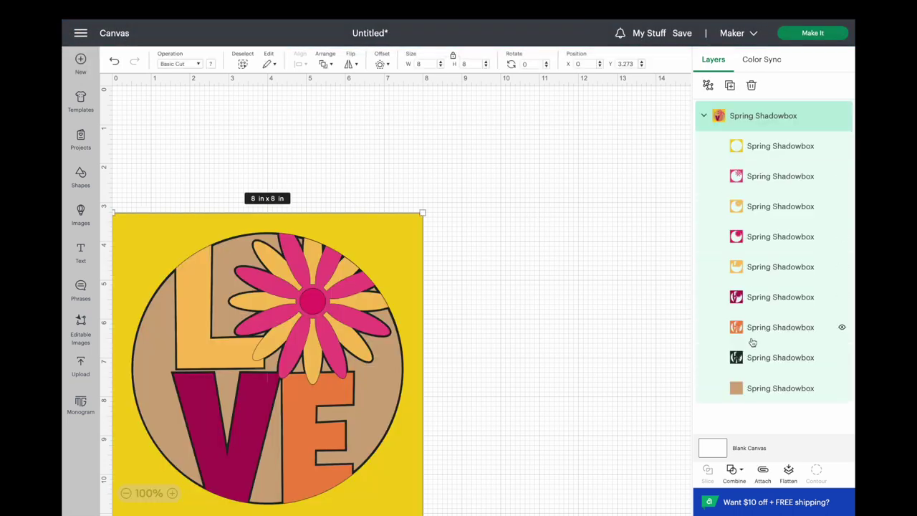
{"action": "left_click_drag", "start_coordinate": [308, 349], "coordinate": [393, 271]}
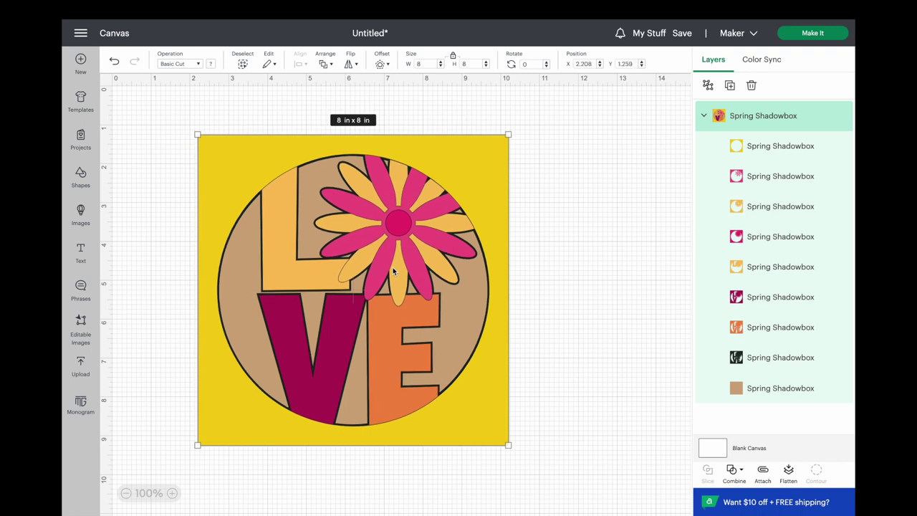
{"action": "left_click", "coordinate": [567, 261]}
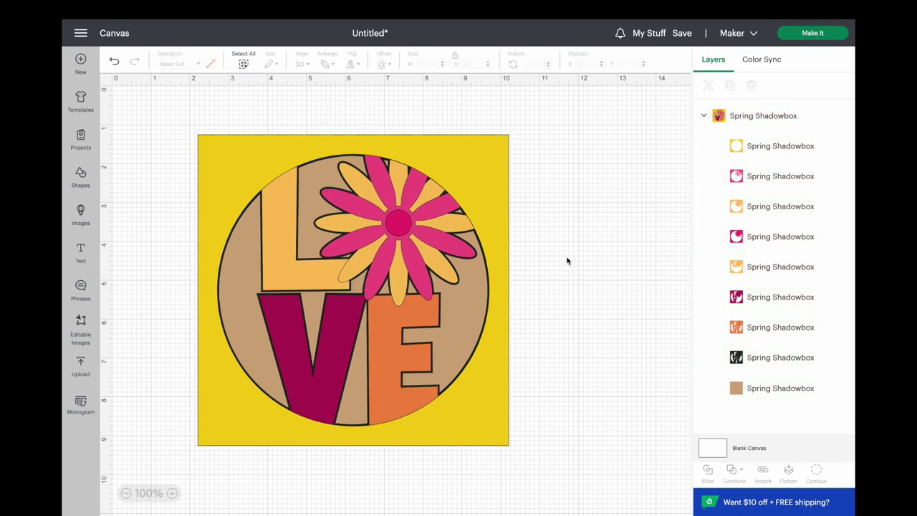
{"action": "right_click", "coordinate": [346, 273]}
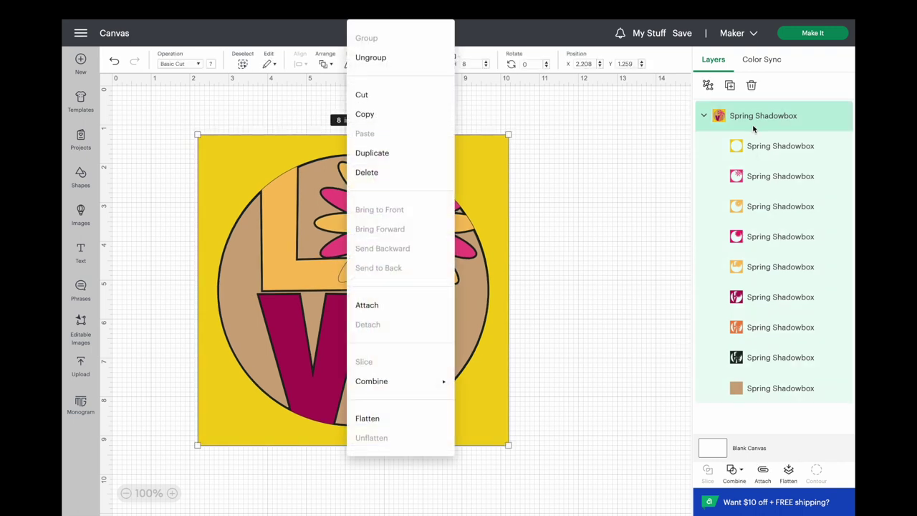
{"action": "left_click", "coordinate": [837, 205]}
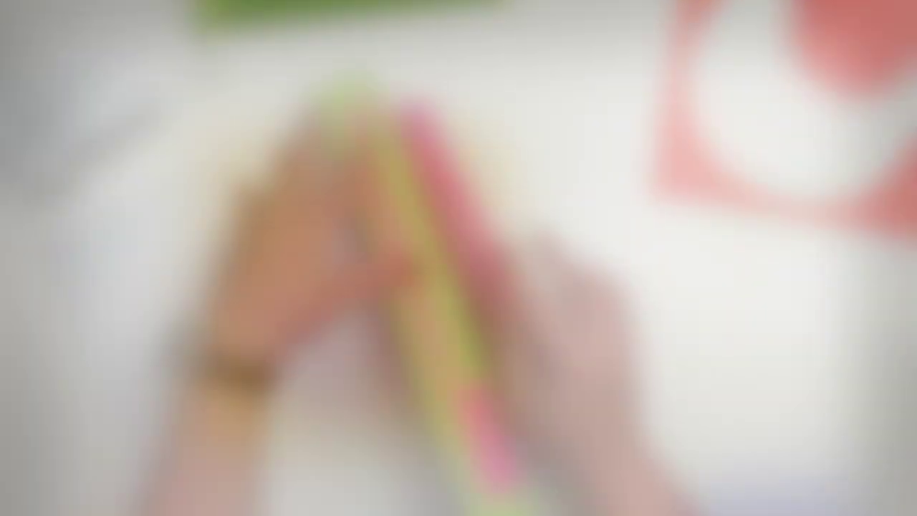